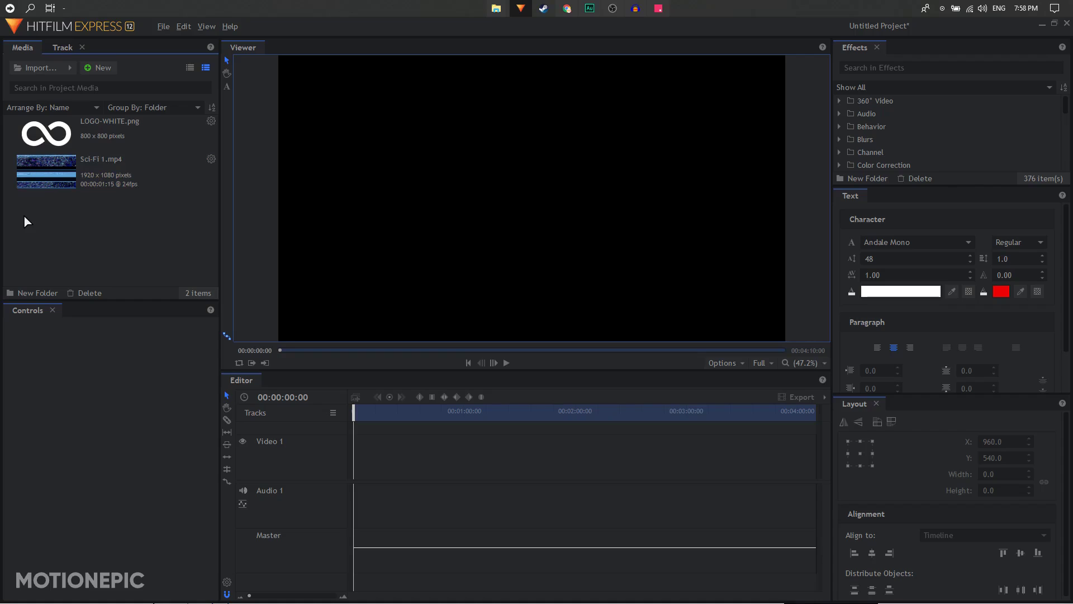
left_click_drag(24, 218, 102, 136)
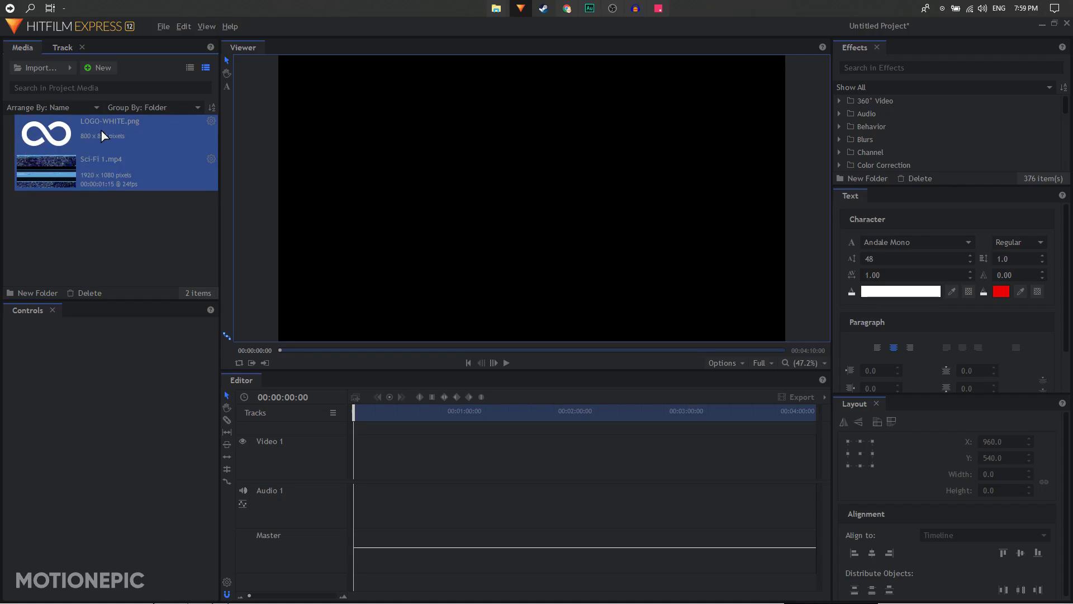
left_click(103, 136)
left_click_drag(17, 237, 85, 180)
left_click(88, 242)
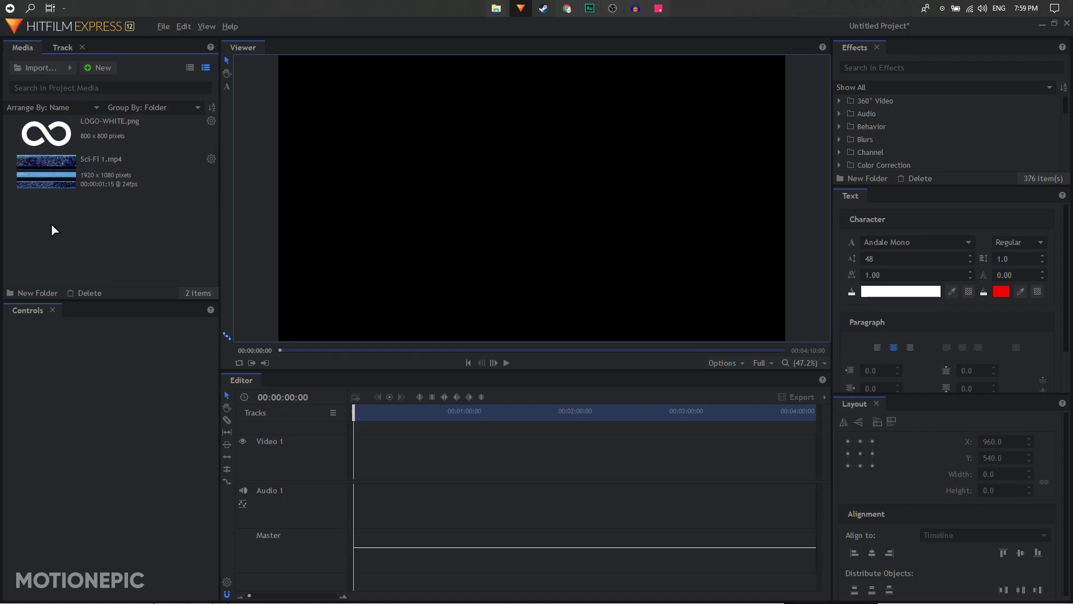
left_click_drag(53, 228, 143, 167)
left_click_drag(77, 222, 96, 182)
left_click(76, 214)
left_click_drag(46, 211, 106, 172)
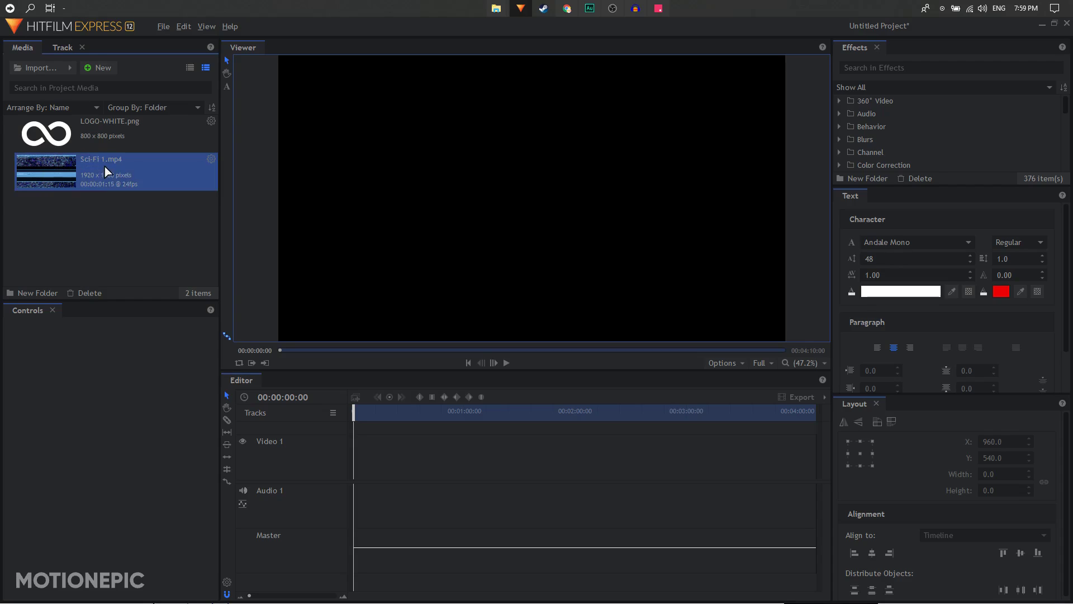
left_click_drag(64, 222, 110, 179)
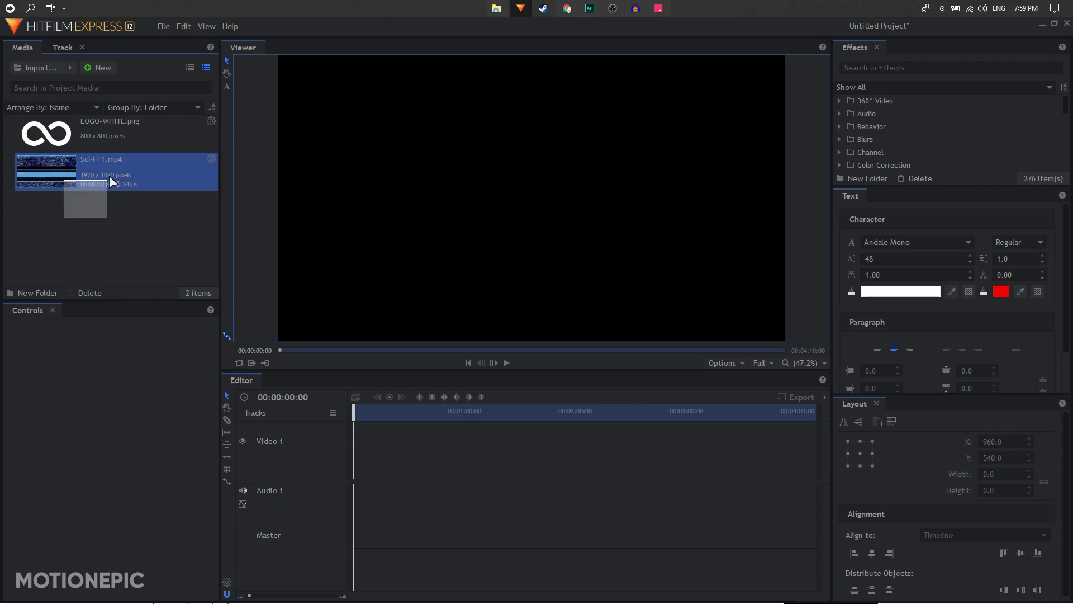
left_click(60, 225)
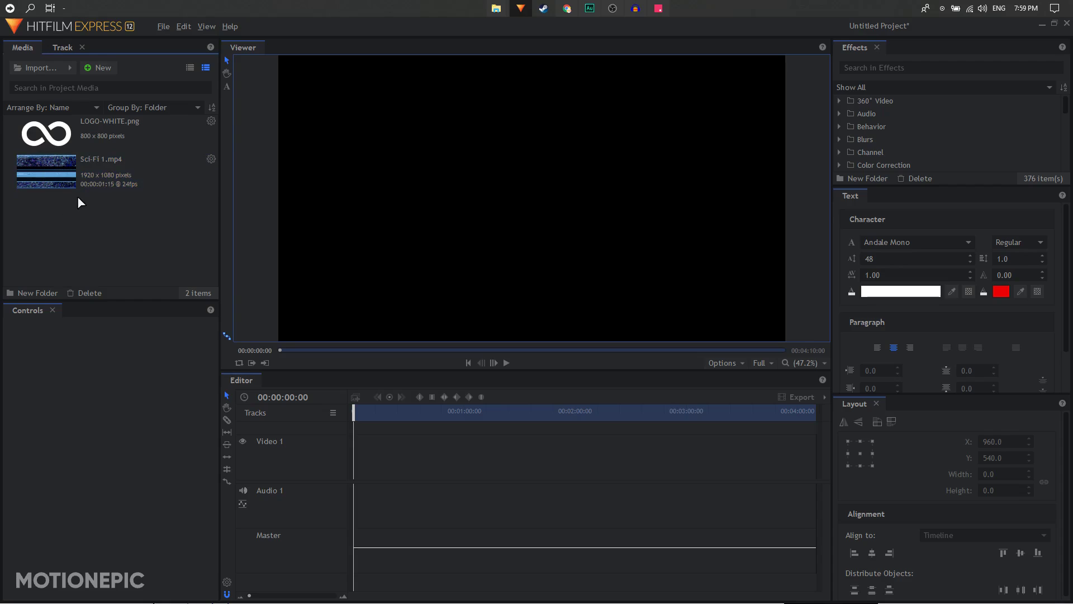
Create a composite shot named MAIN using the 1080p Full HD @ 30 fps template with a 10-second duration.
left_click(90, 68)
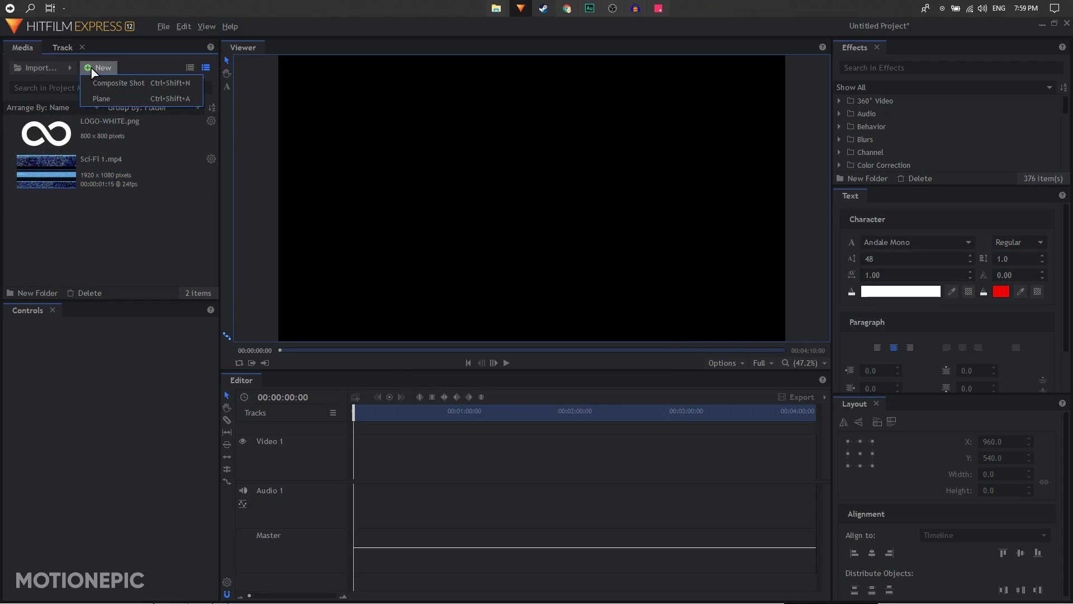
left_click(109, 85)
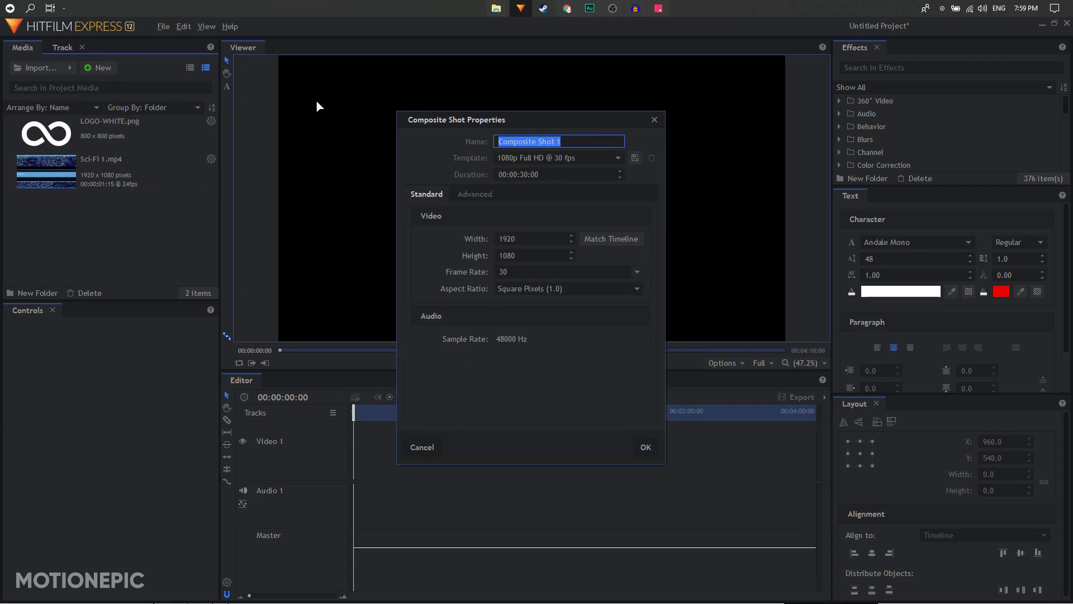
type("MAIN")
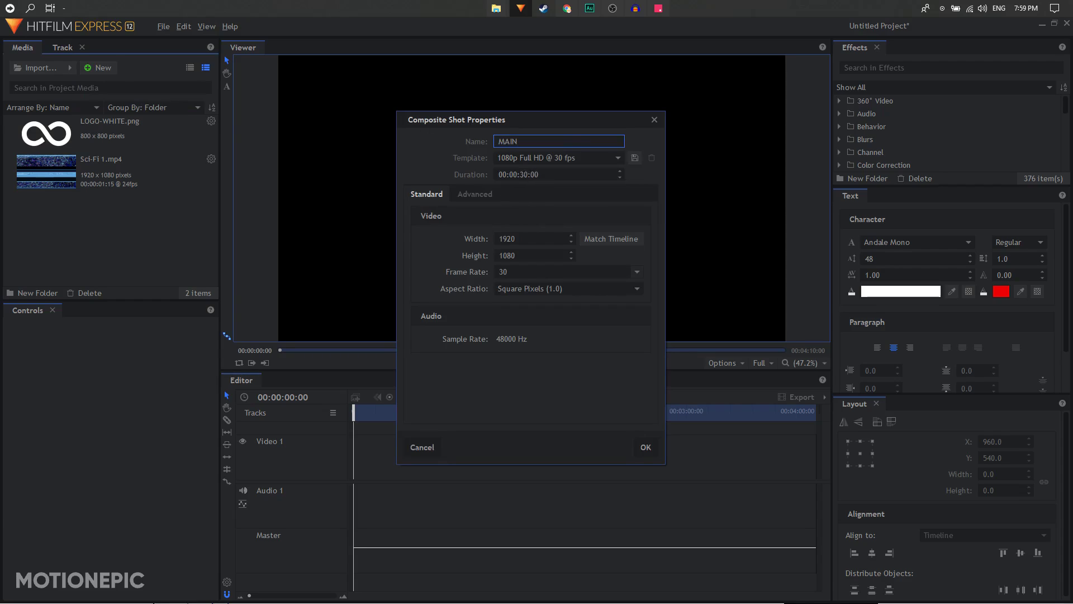
key("Tab")
left_click(528, 175)
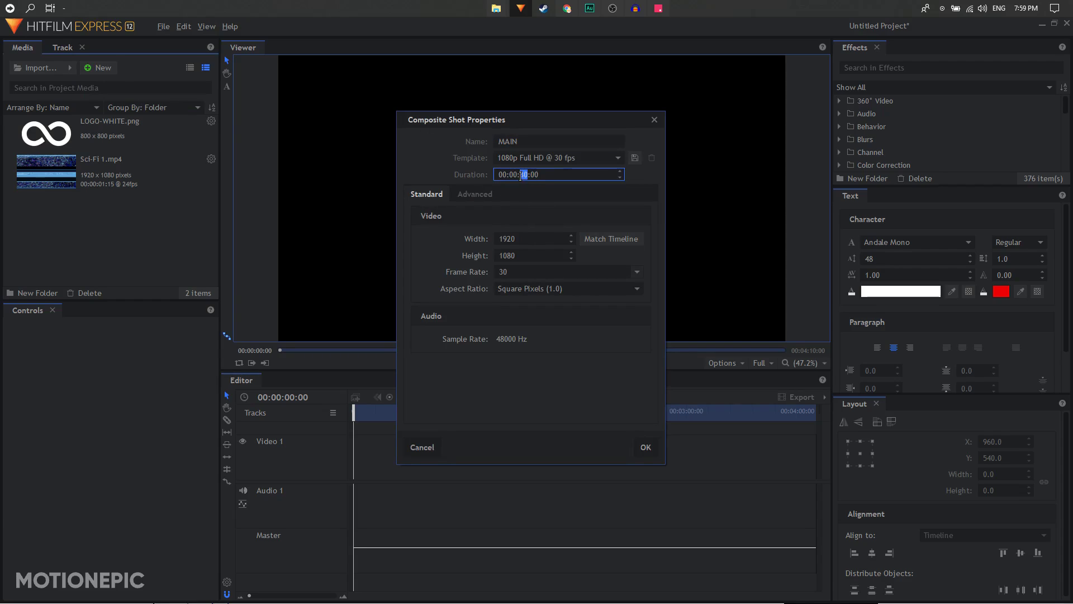
left_click(646, 447)
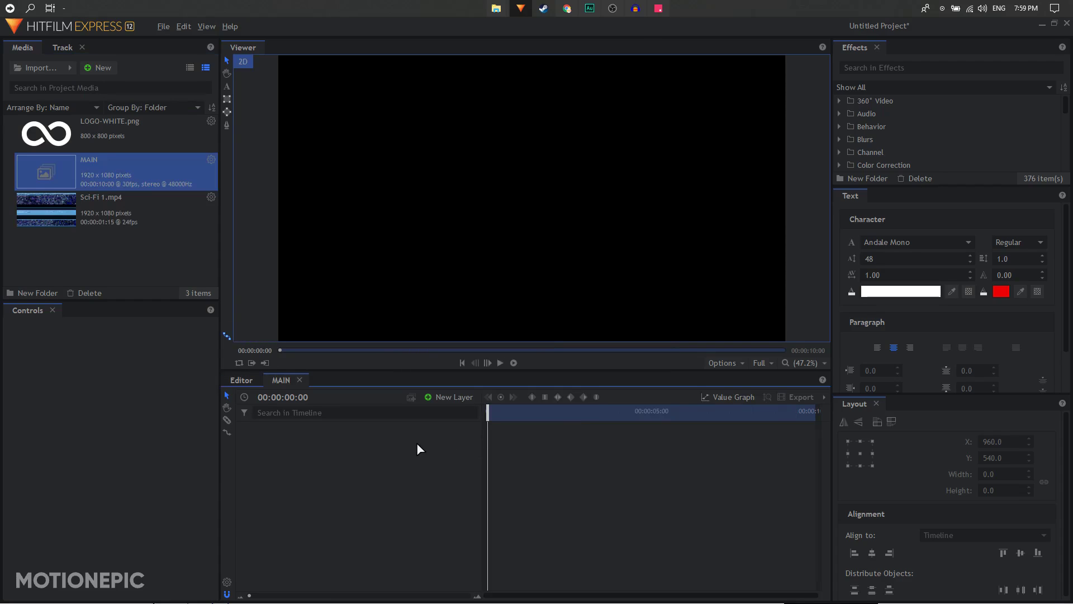
Add a 1920 x 1080 plane layer named BG with the dark purple colour #160b21 to the MAIN composite shot.
left_click(454, 398)
left_click(456, 409)
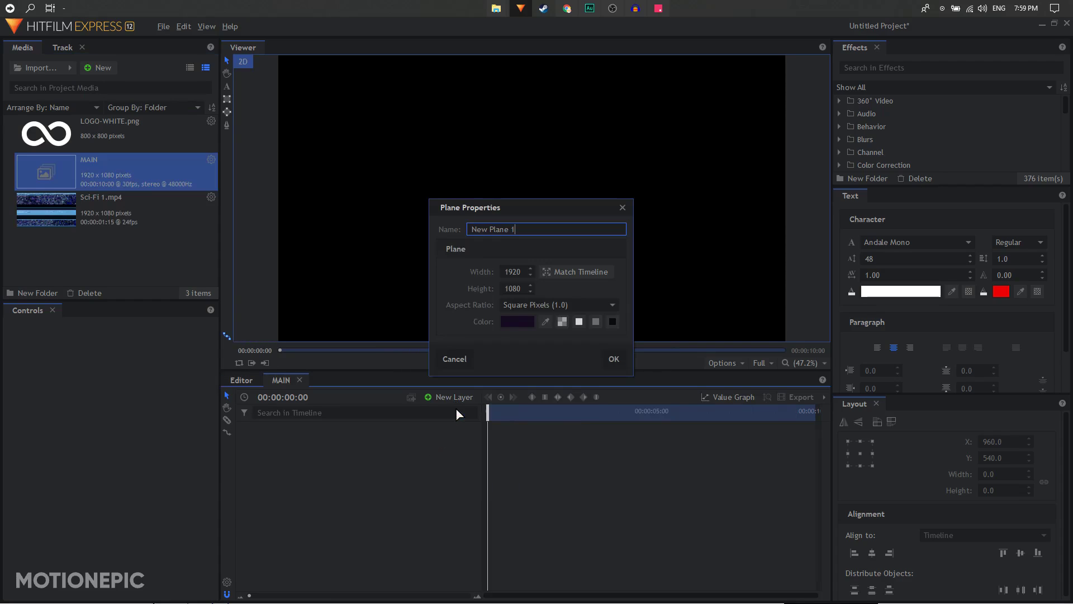
left_click_drag(536, 229, 407, 229)
type("BG")
left_click(517, 322)
left_click_drag(642, 376, 565, 375)
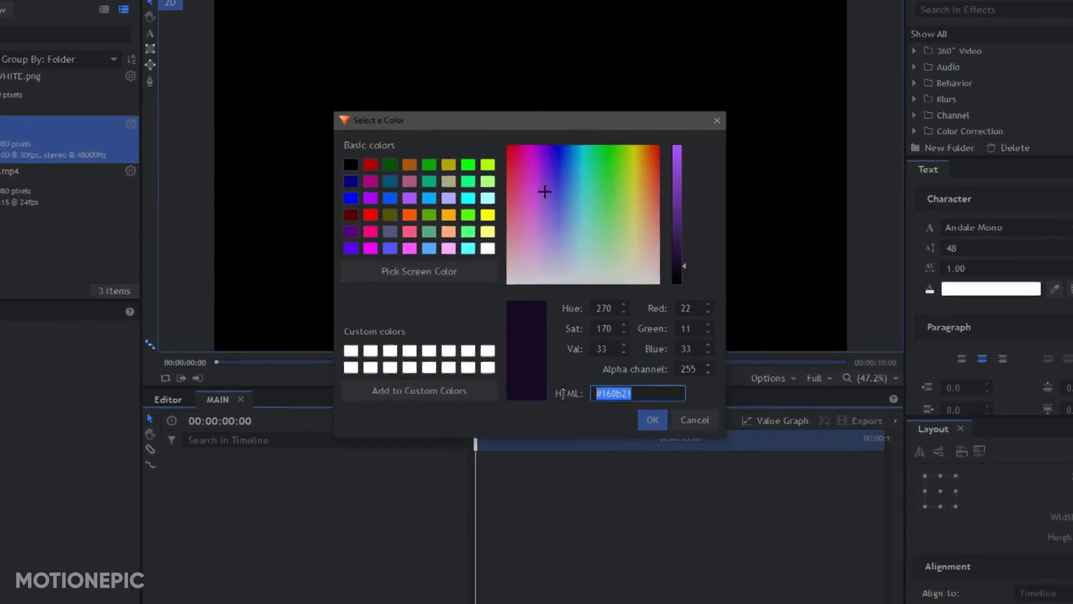
left_click(619, 374)
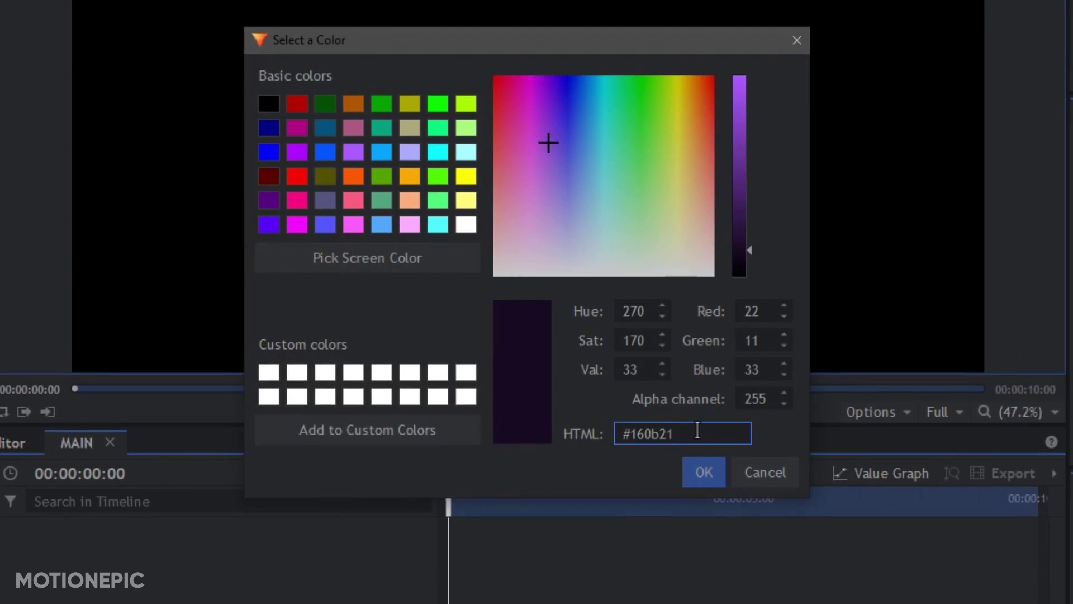
left_click_drag(697, 430, 613, 429)
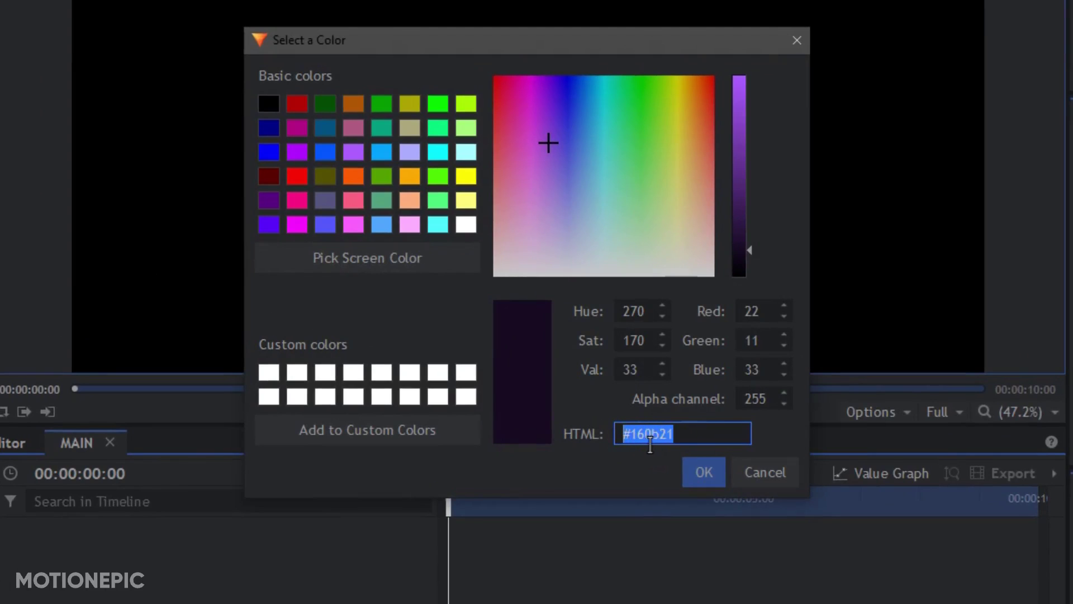
left_click(697, 472)
left_click(686, 412)
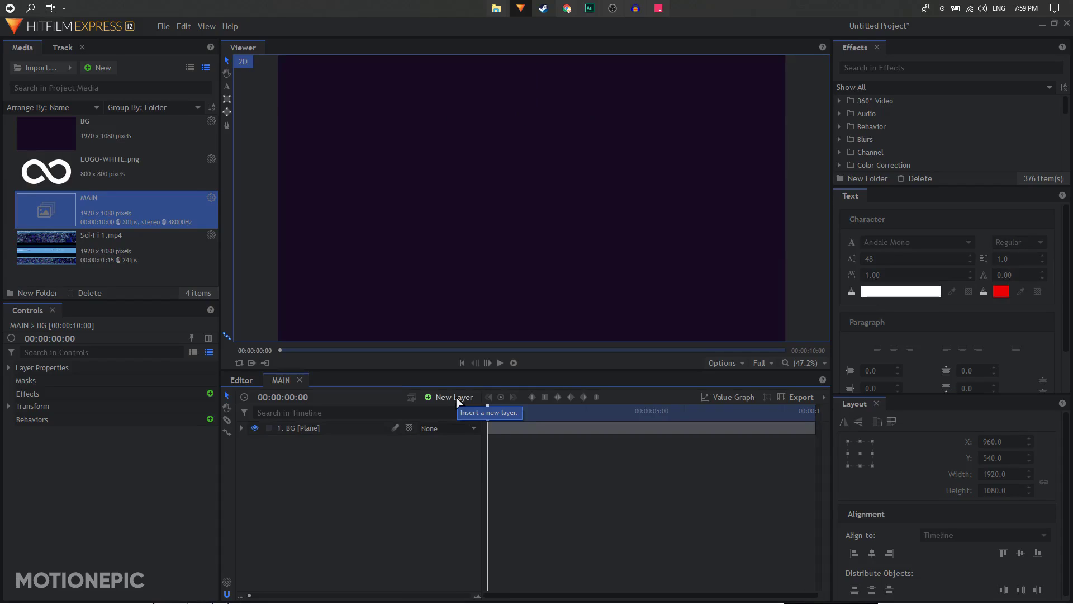
Duplicate the BG plane layer in the MAIN timeline.
left_click(141, 134)
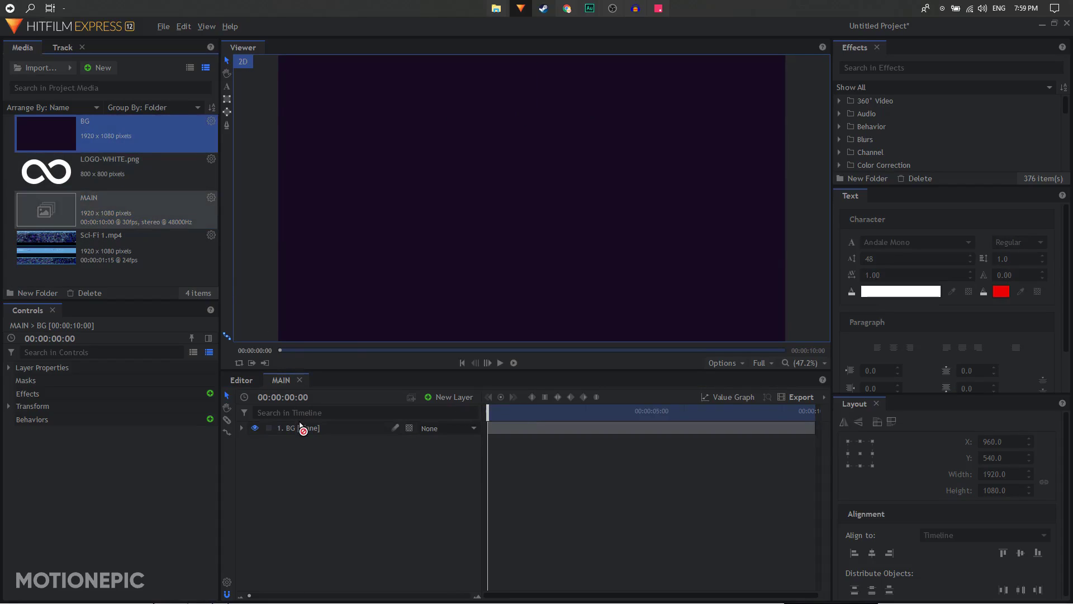
left_click(301, 428)
key("ctrl+d")
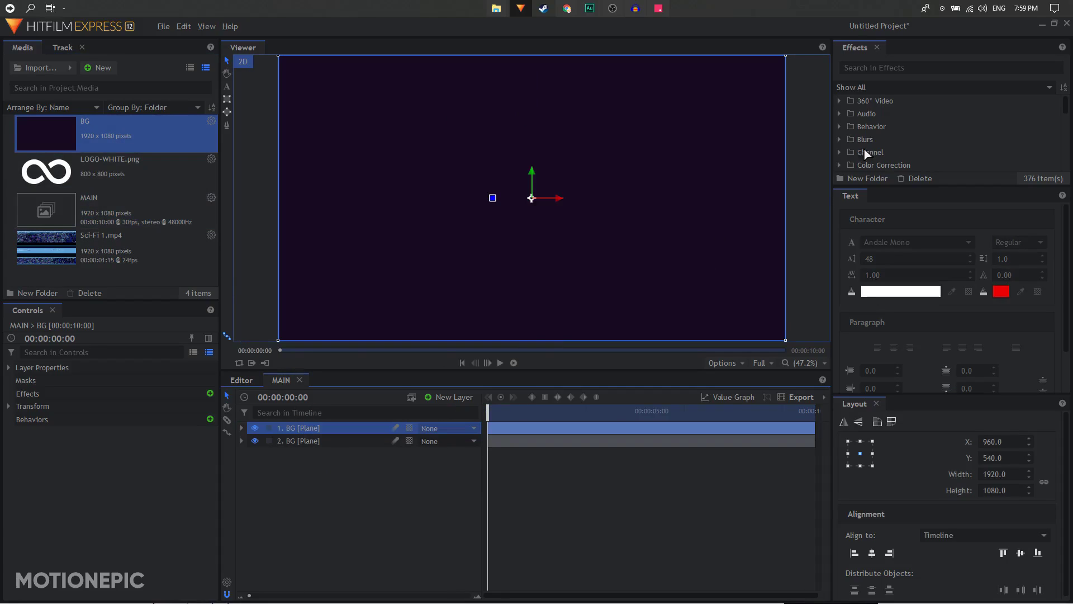
Apply the Fill Color effect to the upper BG plane and raise its blend amount until the plane is solid white.
left_click(881, 69)
type("FILL")
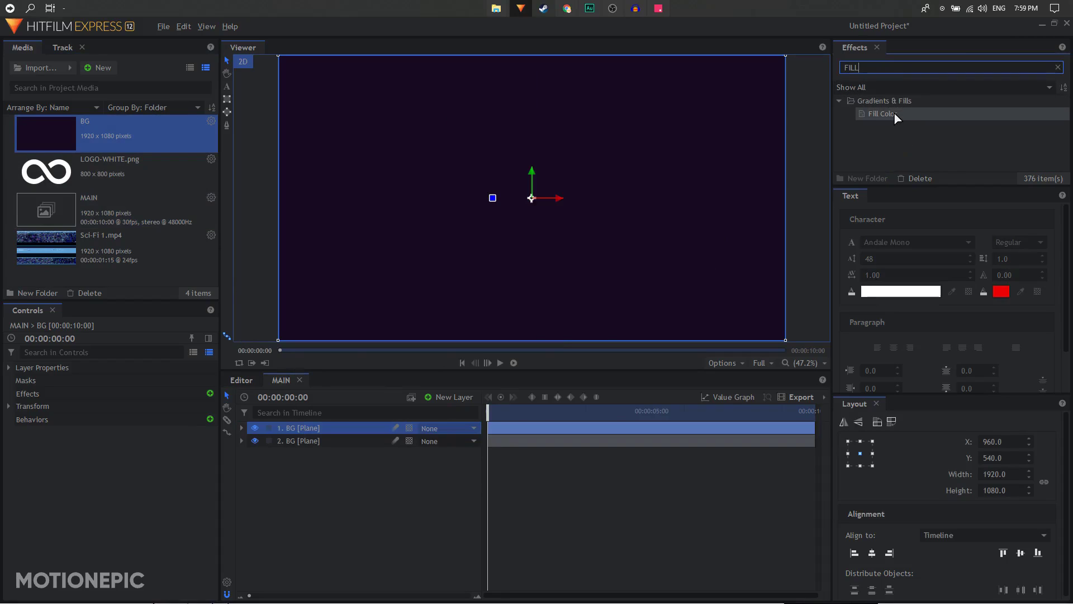
left_click_drag(883, 114, 335, 428)
left_click(20, 407)
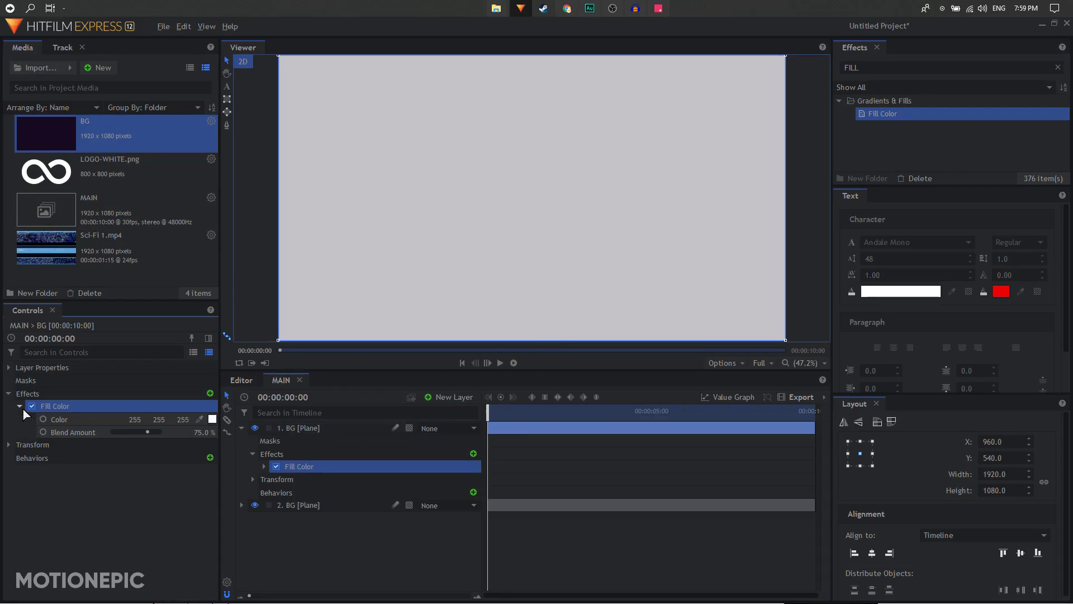
left_click(8, 394)
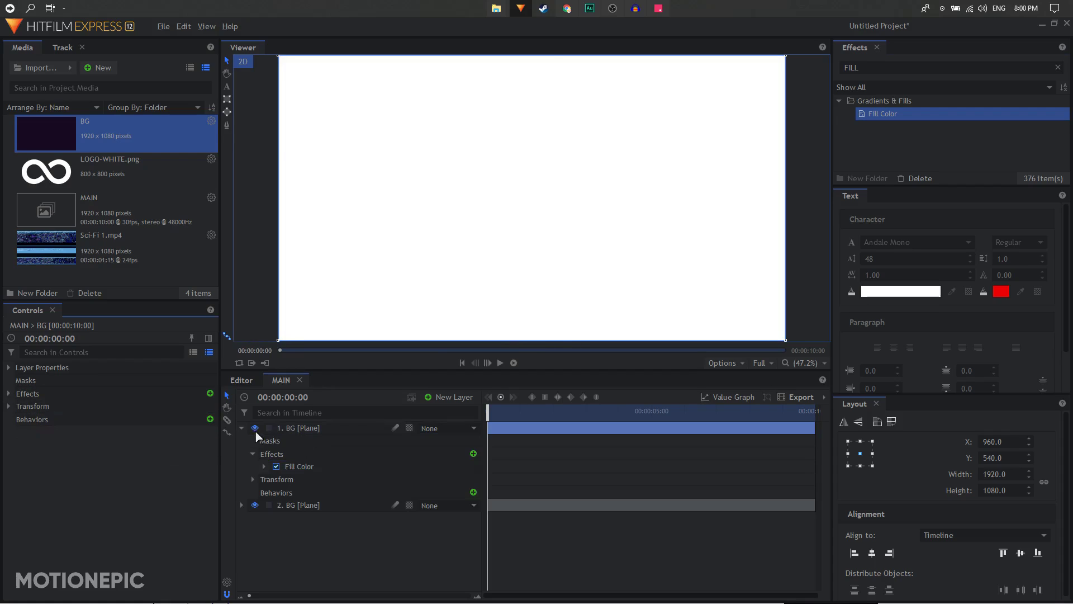
Draw a wide, thin rectangular mask in the centre of the frame on the upper BG plane.
left_click(305, 428)
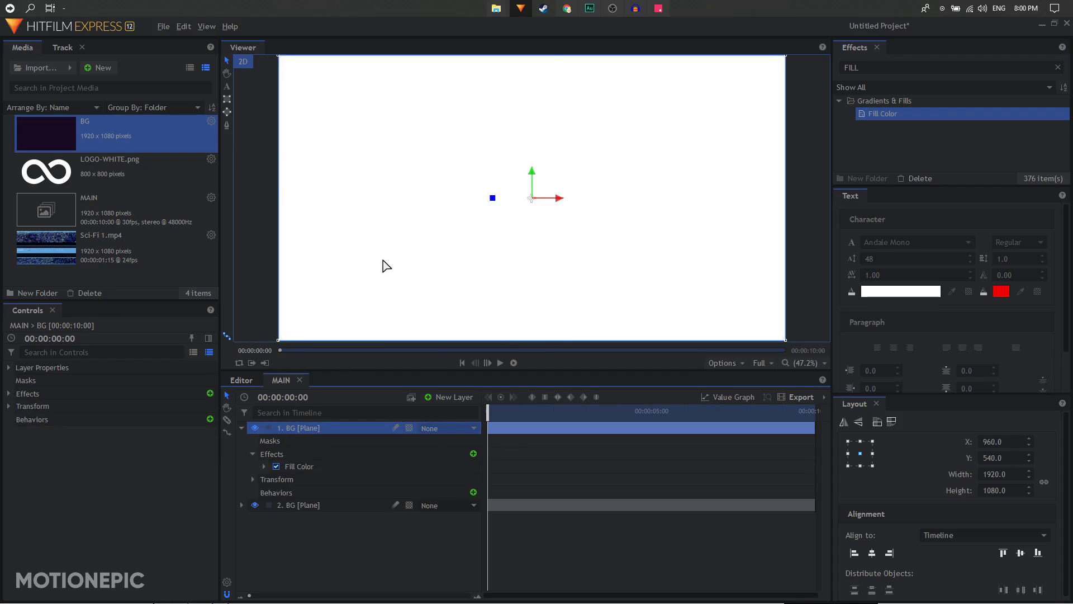
left_click(228, 100)
left_click_drag(527, 197, 667, 215)
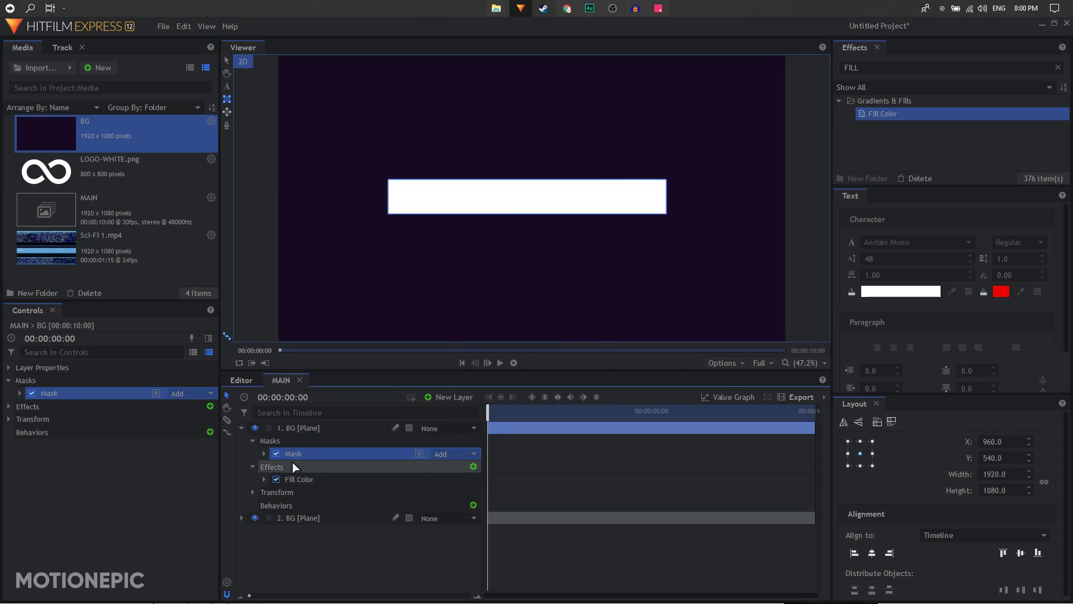
Duplicate the rectangular mask and set the copy's blend mode to Subtract.
key("ctrl+d")
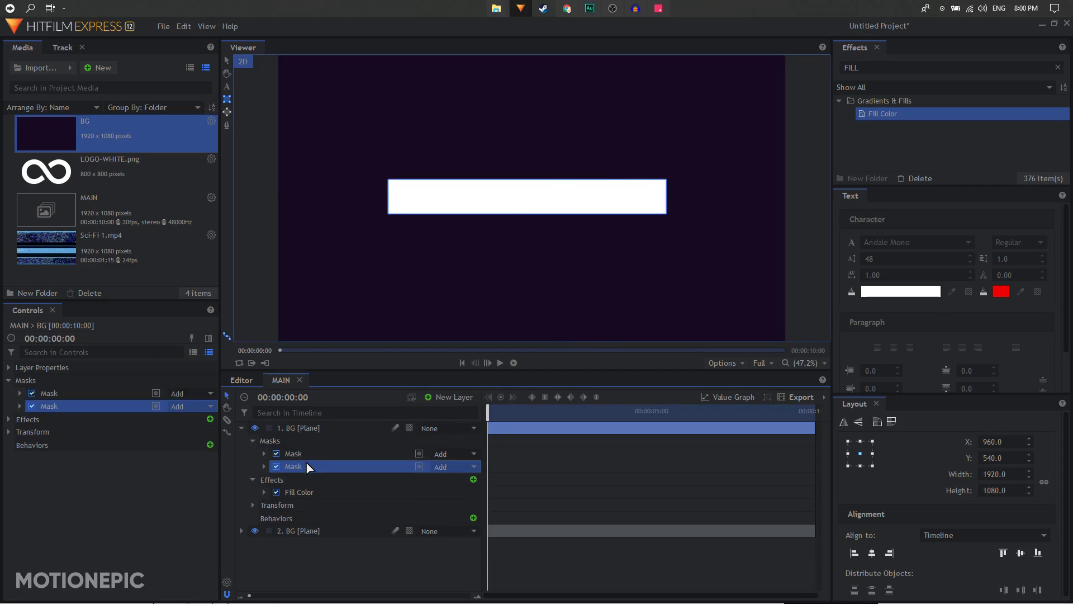
left_click(469, 466)
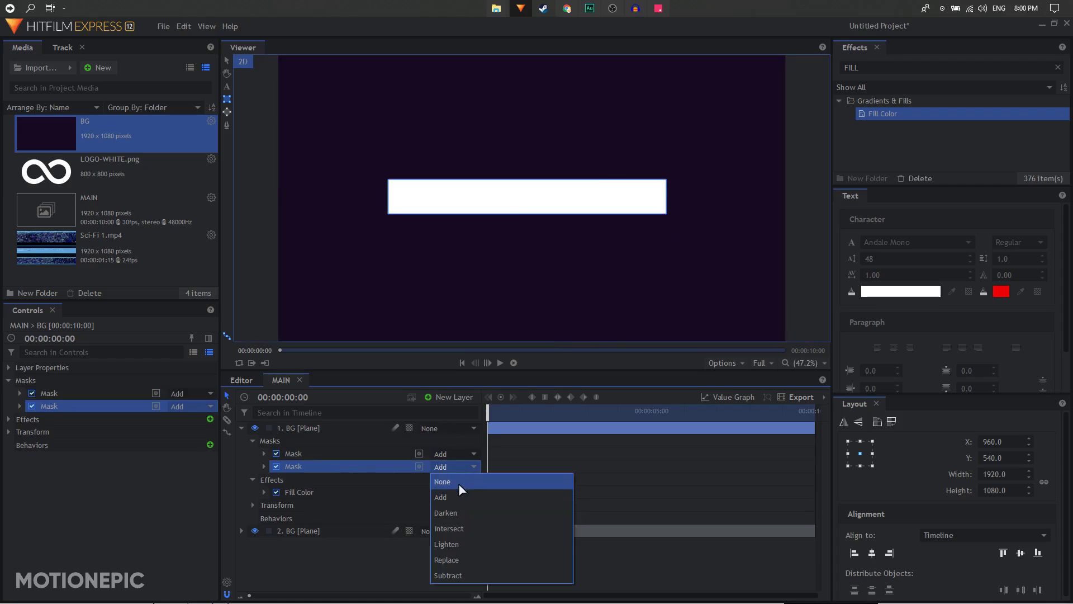
left_click(462, 575)
Set the Subtract mask's expansion to about -11 px to leave a thin white outline, and collapse the layer.
left_click(264, 466)
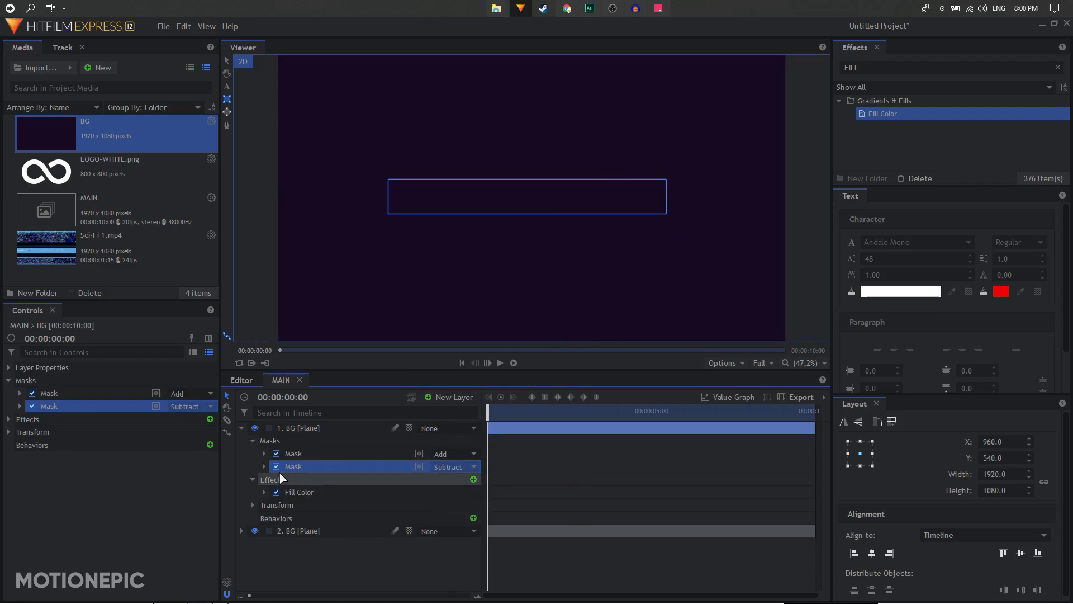
left_click(277, 480)
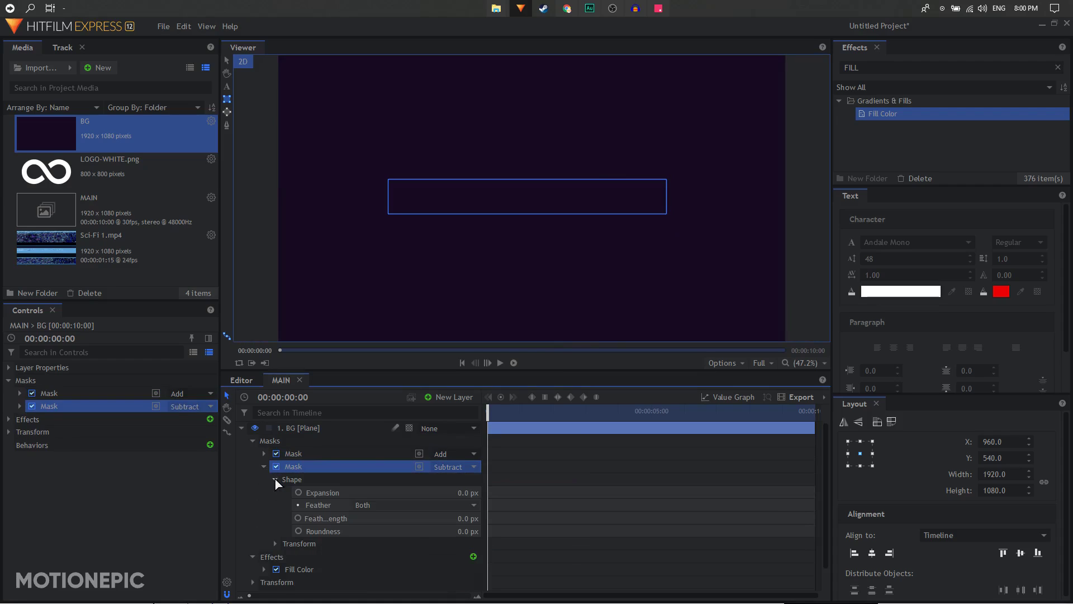
left_click_drag(468, 493, 461, 492)
left_click(257, 435)
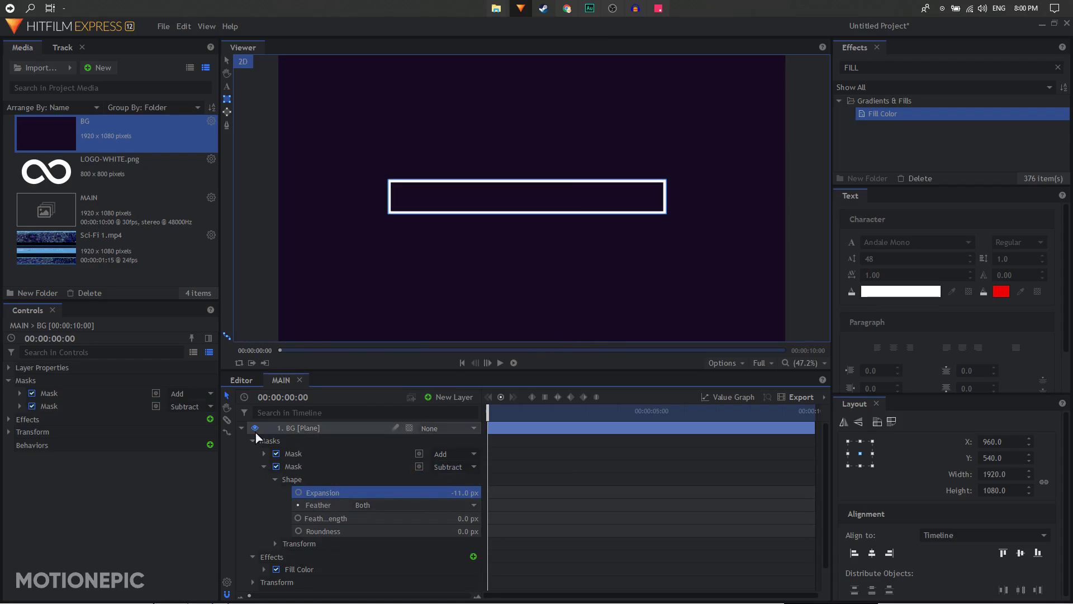
key("ctrl+d")
left_click(337, 490)
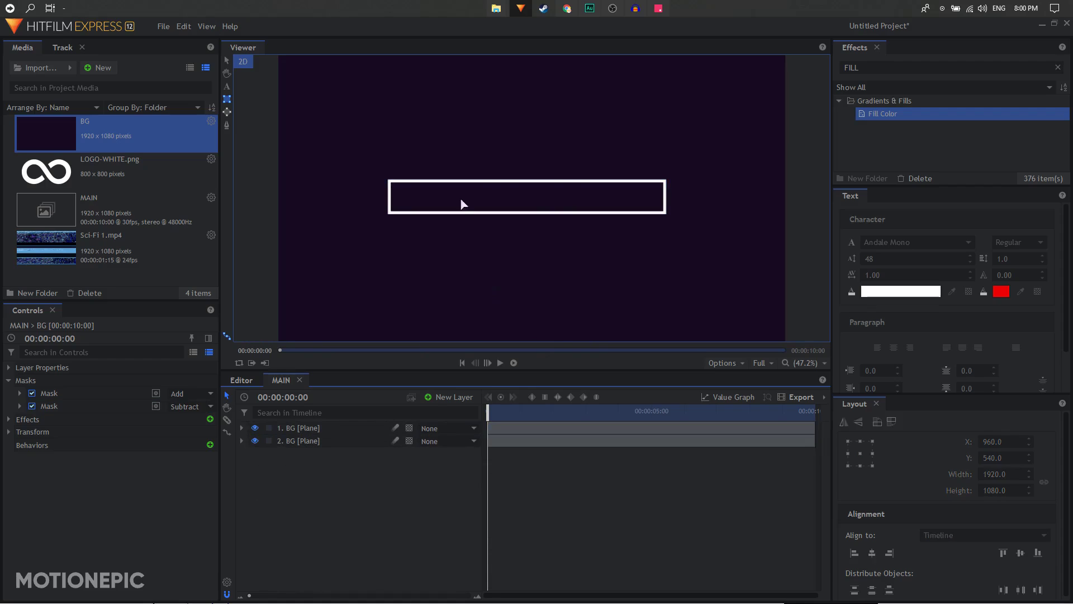
Rename the masked upper BG layer as LOADING_OUTLINE.
scroll(549, 223, "up", 1)
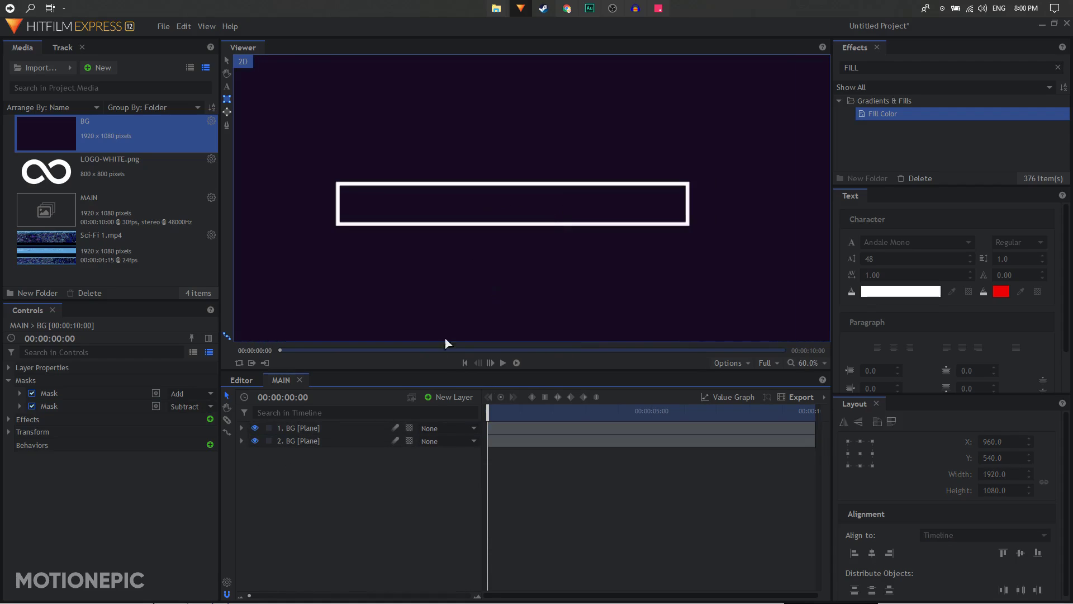
left_click(335, 430)
double_click(330, 432)
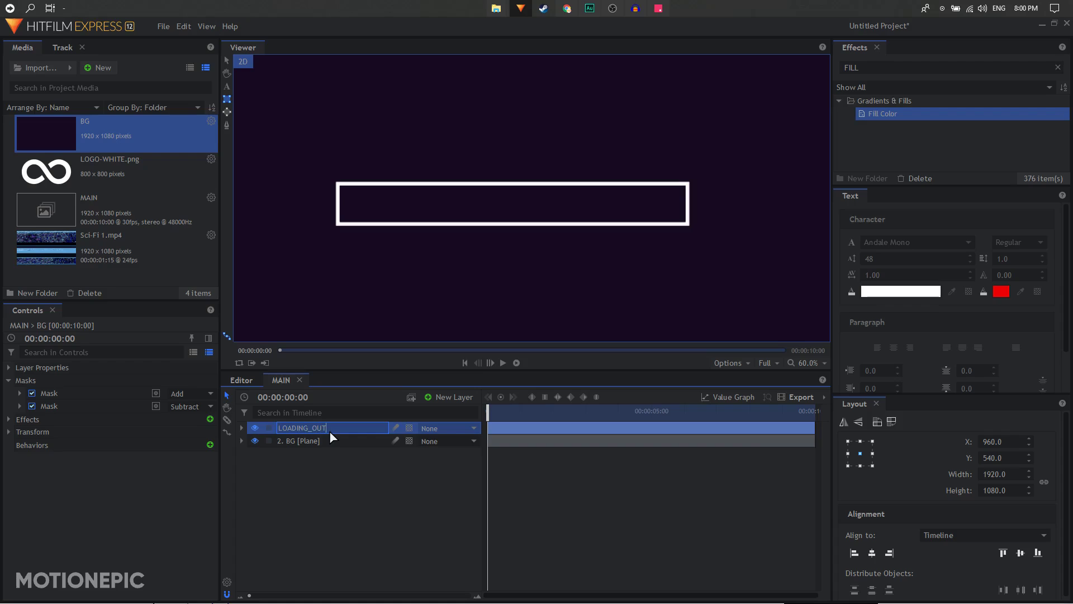
key("Return")
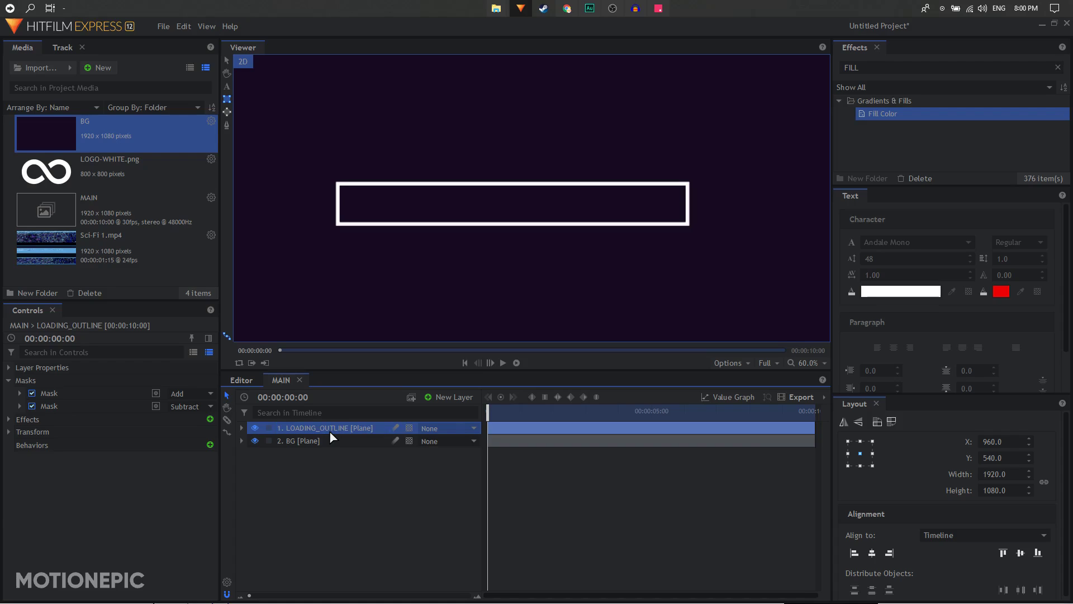
Duplicate the LOADING_OUTLINE layer and rename the copy as LOADING_BAR.
key("ctrl+d")
double_click(326, 429)
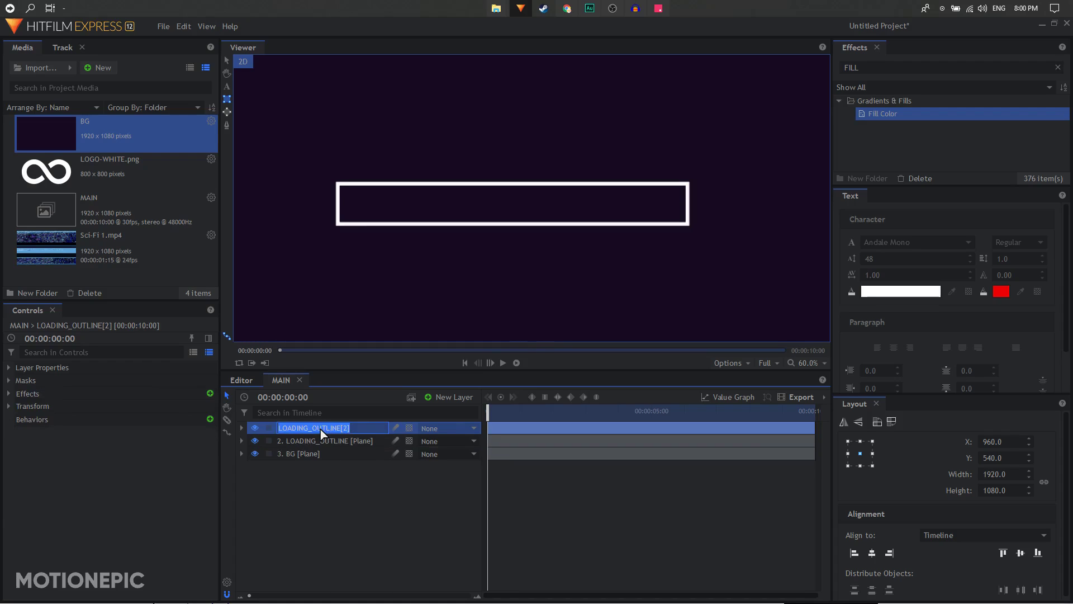
left_click(356, 428)
left_click_drag(357, 431, 312, 432)
type("BAR")
key("Return")
Delete the Subtract mask from the LOADING_BAR layer, keeping only its Add mask.
left_click(242, 428)
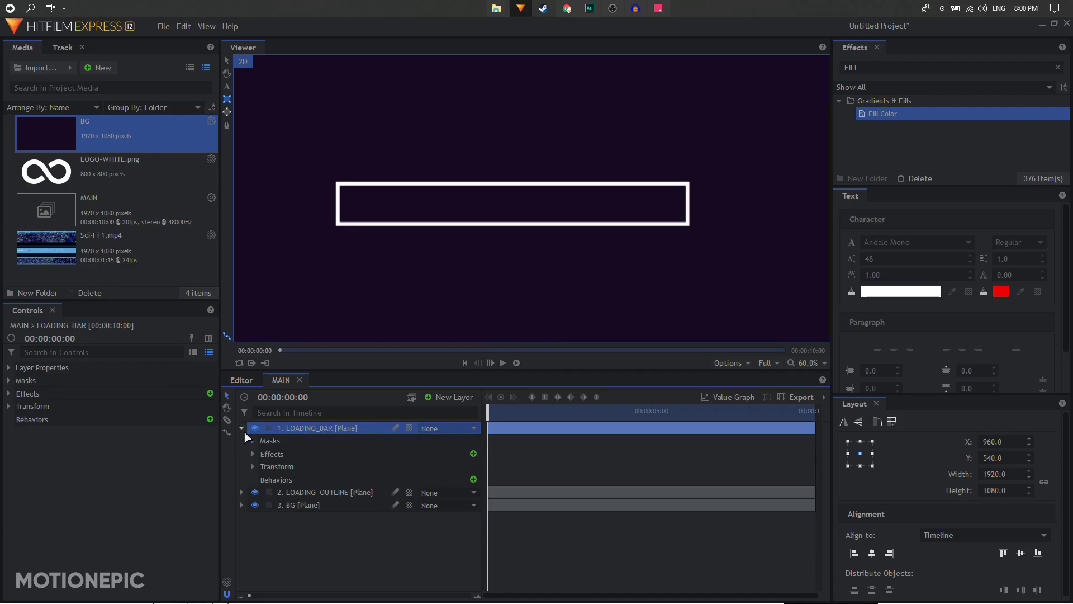
left_click(252, 441)
left_click(300, 466)
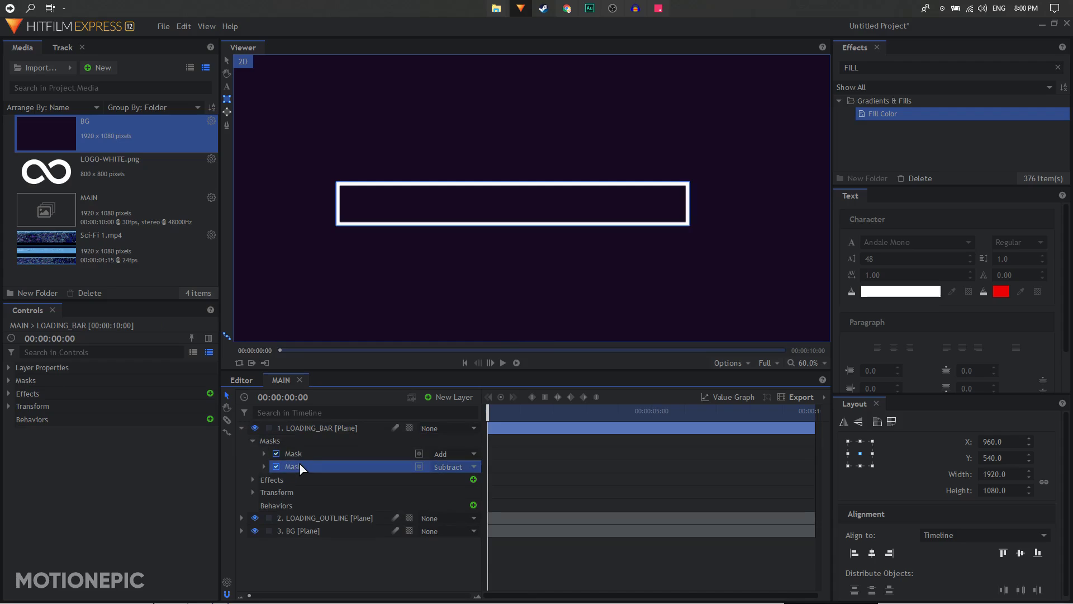
key("Delete")
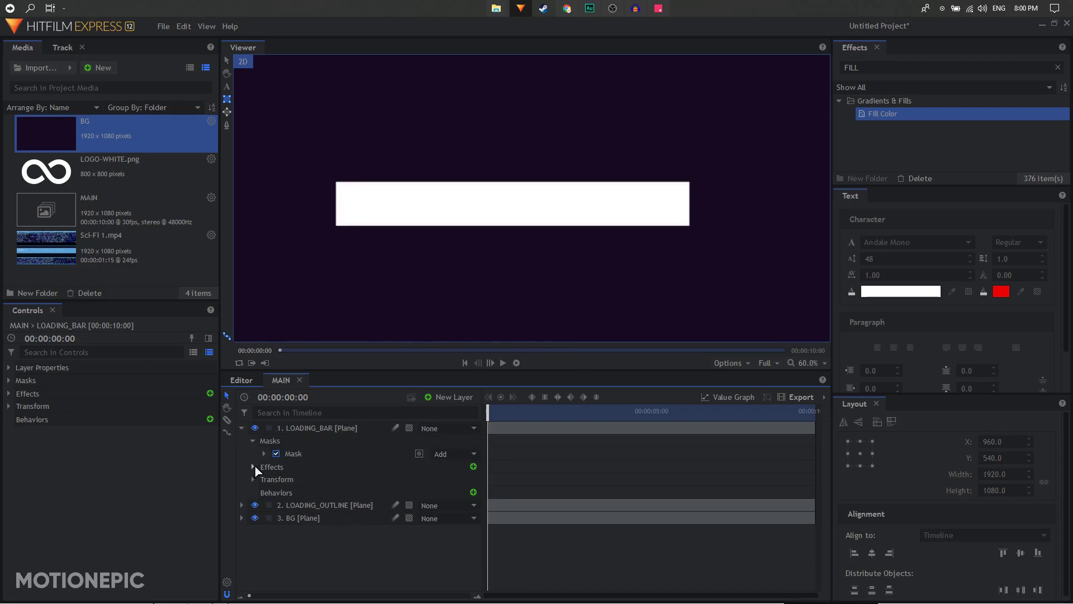
Set the LOADING_BAR layer's Fill Color effect to yellow #ffd500.
left_click(253, 467)
left_click(264, 479)
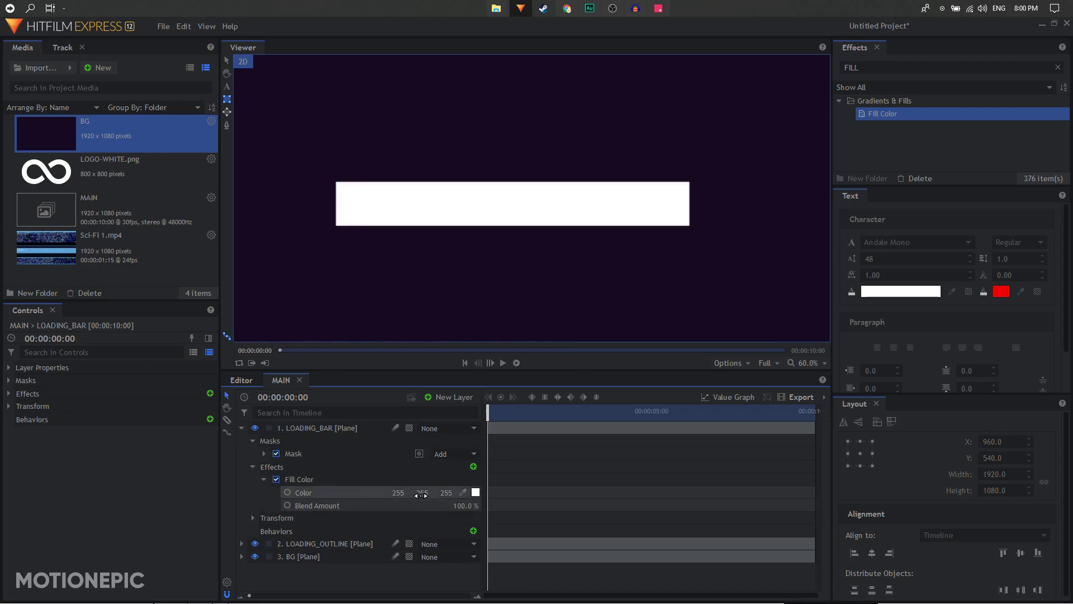
left_click(475, 492)
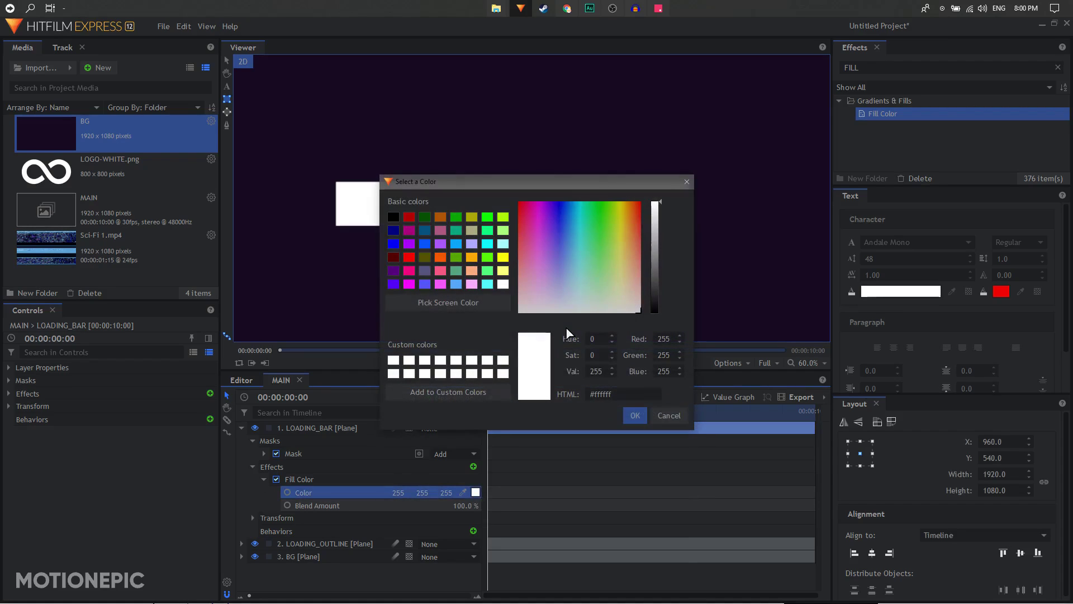
left_click(624, 203)
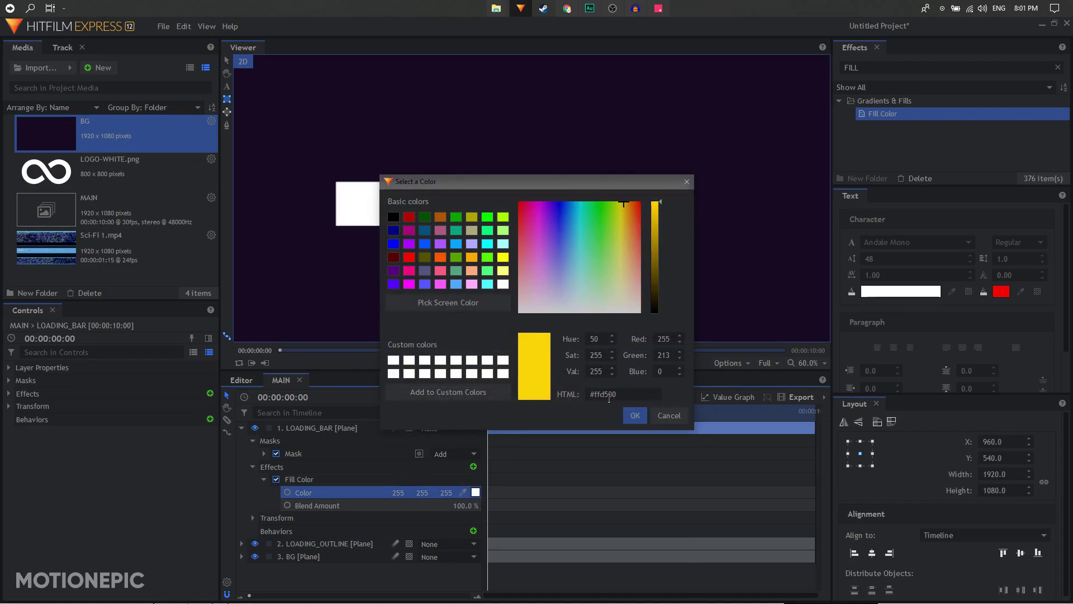
left_click(635, 416)
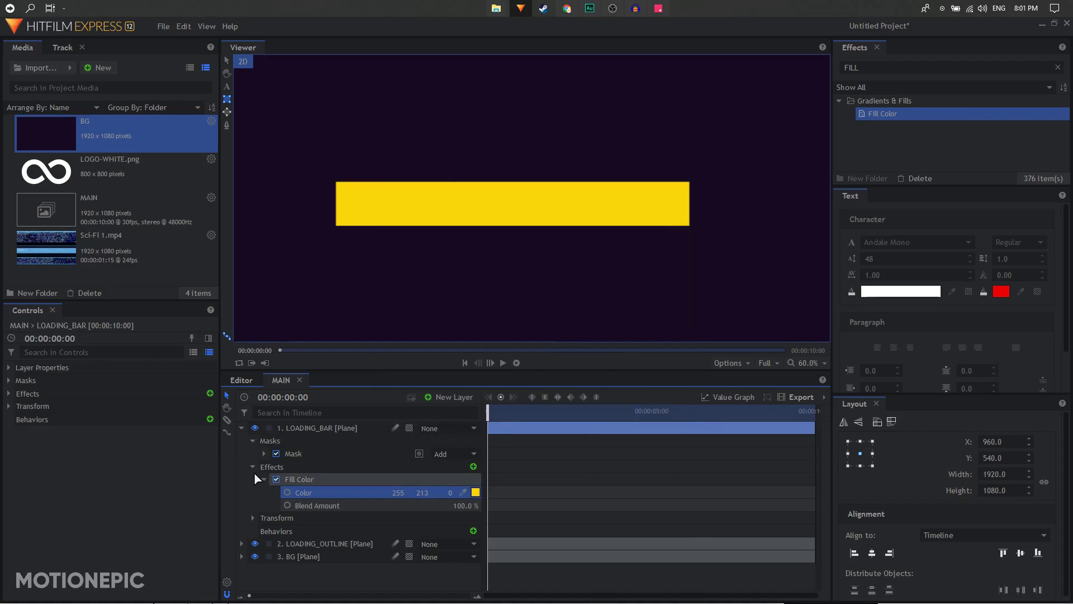
Unlink the LOADING_BAR mask's scale and set it to 96% horizontally and 71% vertically so the bar fits inside the outline.
left_click(253, 466)
left_click(264, 453)
left_click(280, 481)
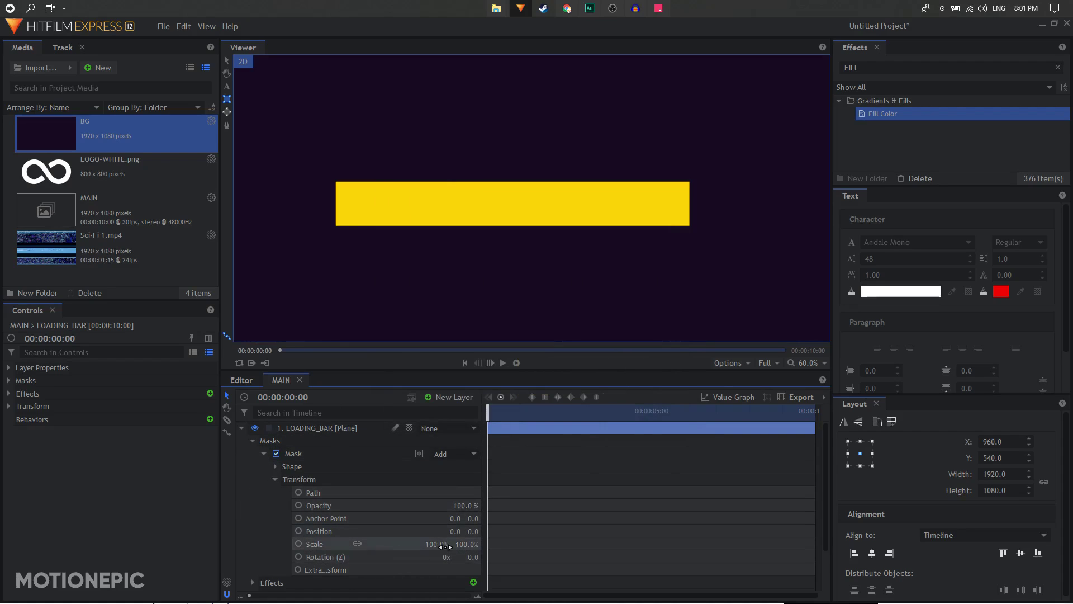
left_click(356, 544)
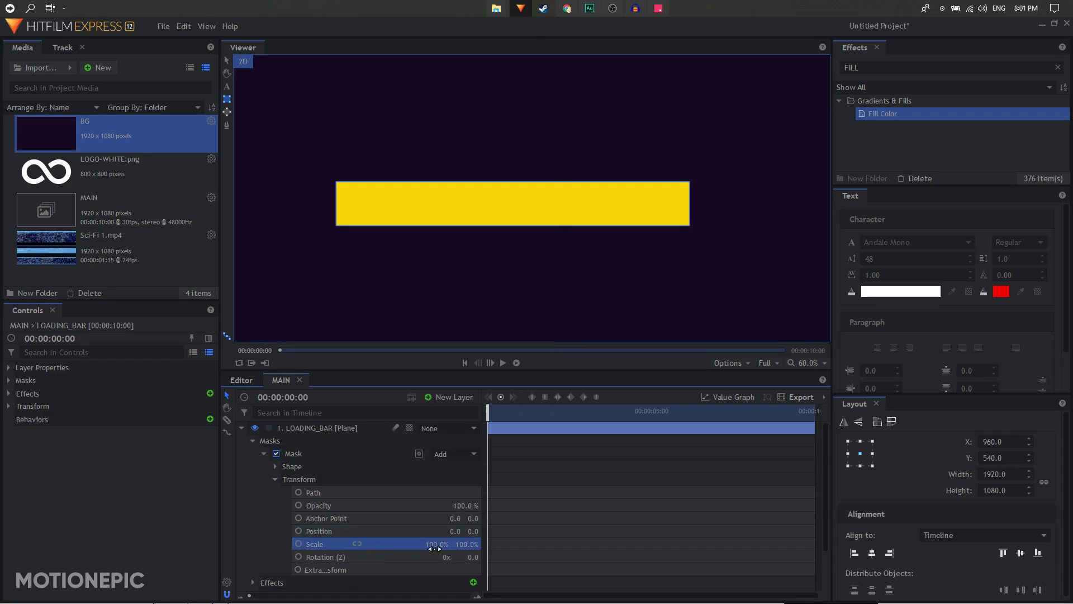
left_click_drag(467, 544, 428, 544)
left_click(439, 544)
type("9")
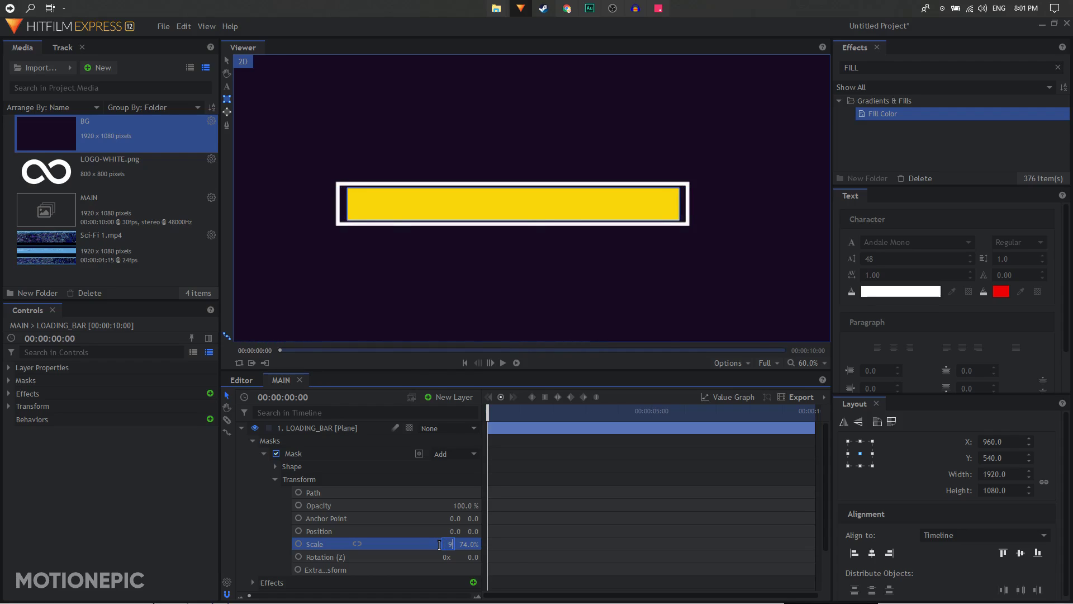
type("6")
key("Return")
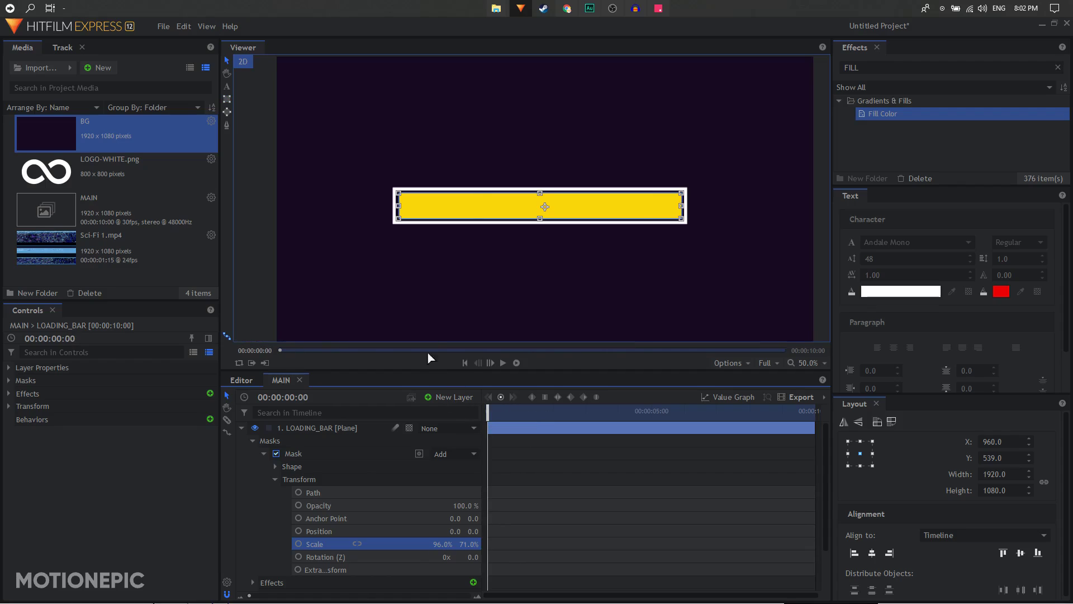
Move the LOADING_BAR mask's anchor point to the middle of the bar's left edge.
scroll(477, 201, "up", 5)
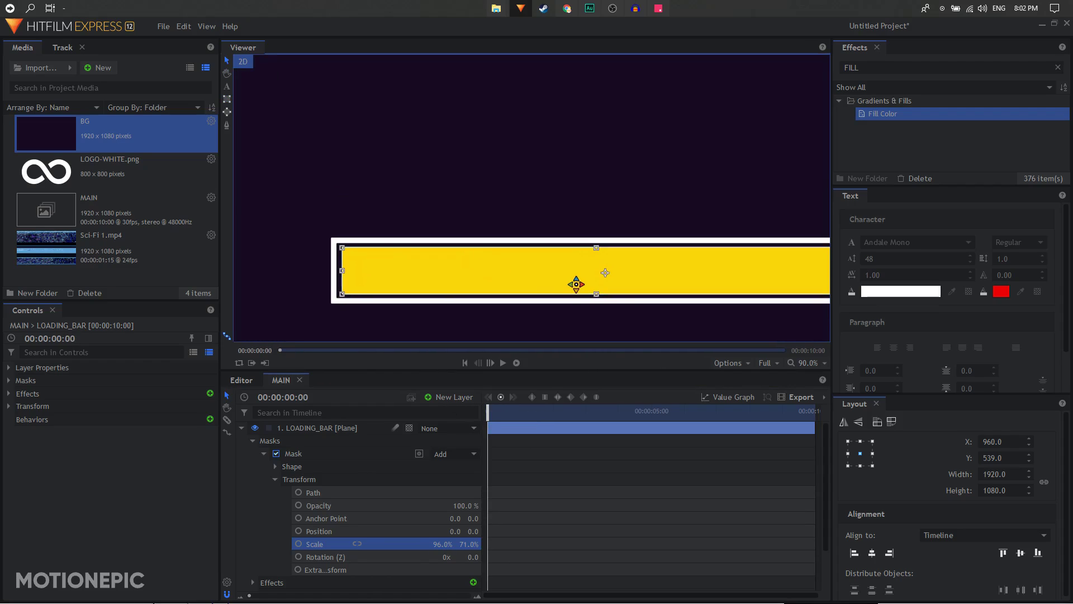
left_click_drag(576, 284, 546, 270)
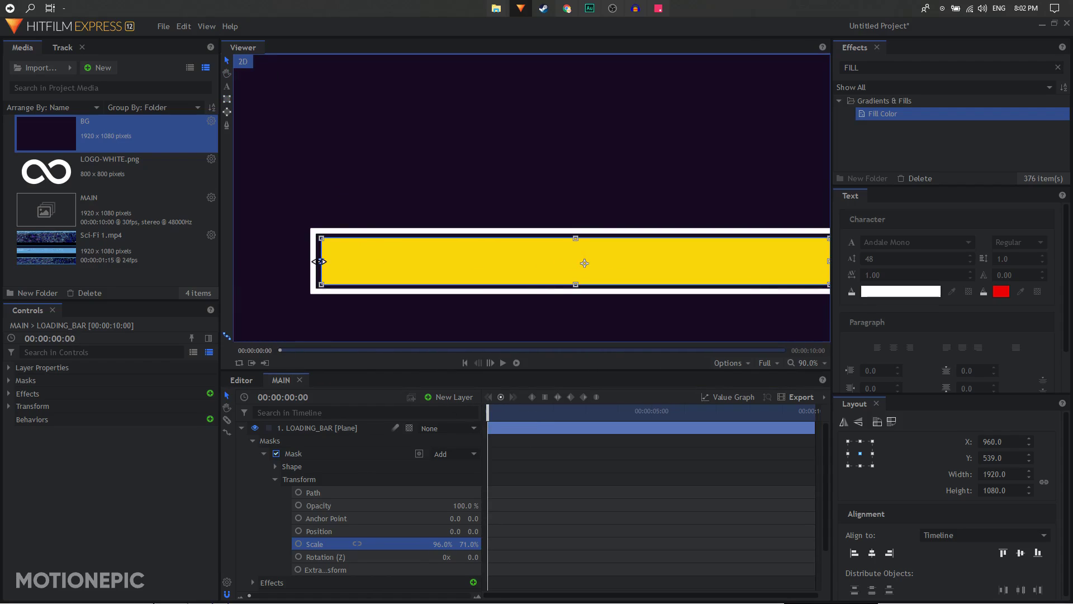
scroll(537, 267, "down", 2)
scroll(525, 262, "up", 3)
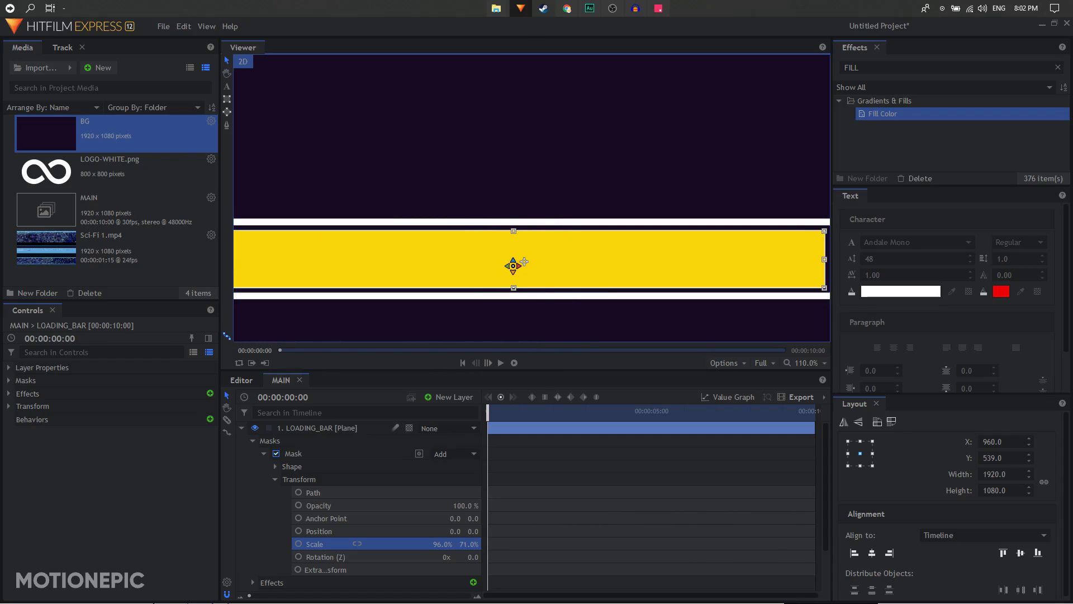
left_click_drag(525, 262, 609, 263)
left_click_drag(602, 266, 283, 260)
scroll(290, 262, "up", 3)
scroll(290, 261, "up", 3)
scroll(285, 260, "up", 2)
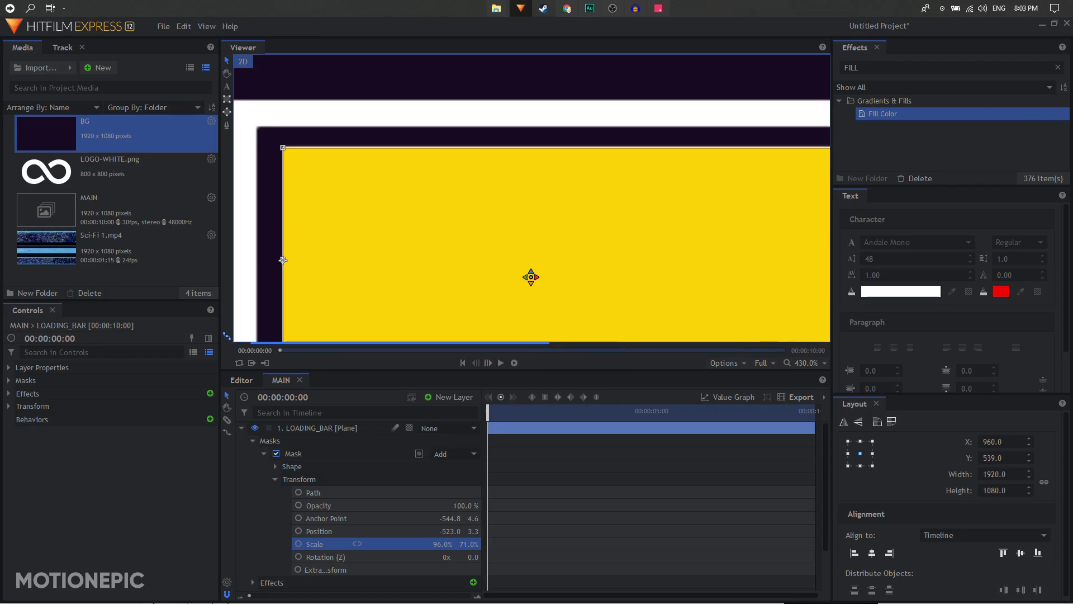
scroll(531, 277, "down", 3)
Enable keyframing for the mask's Scale at 00:00:00:00 and set the horizontal scale to 0%.
left_click(805, 363)
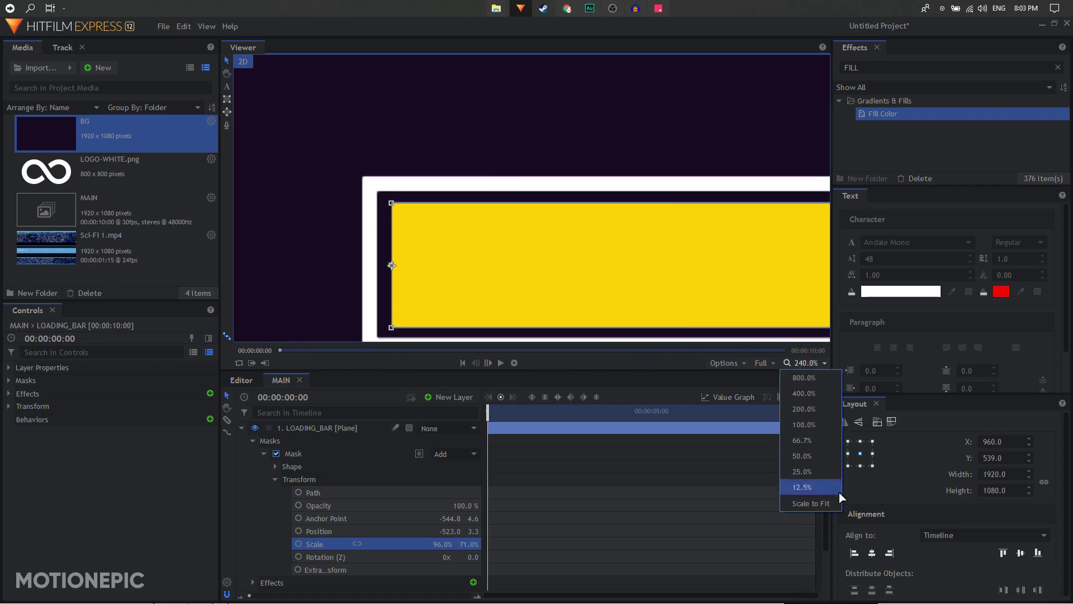
left_click(827, 504)
scroll(526, 244, "up", 3)
key("h")
left_click_drag(524, 225, 539, 257)
key("v")
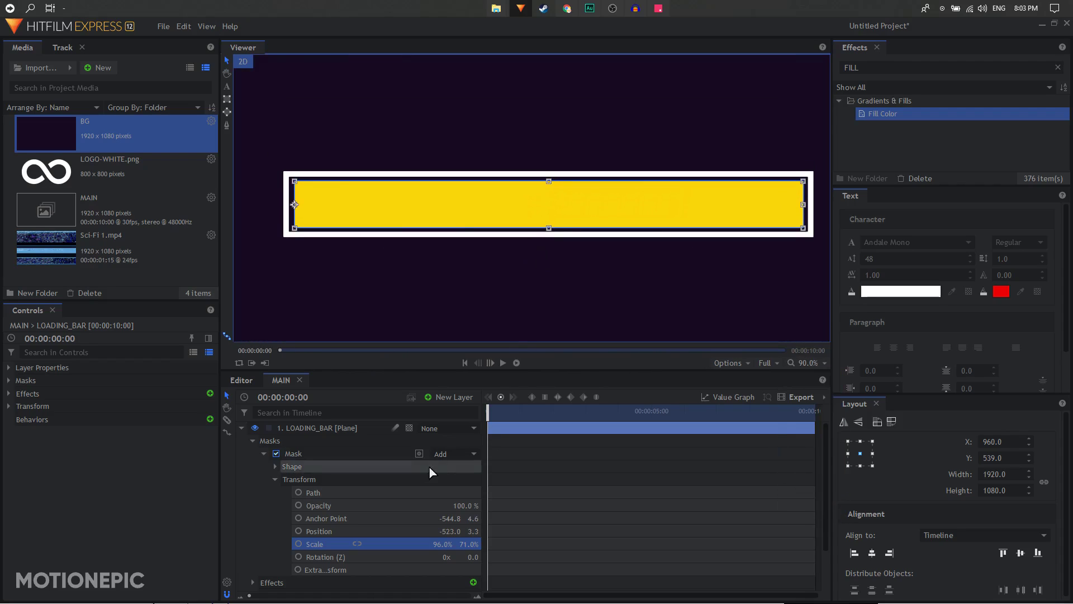
left_click(298, 544)
left_click(433, 545)
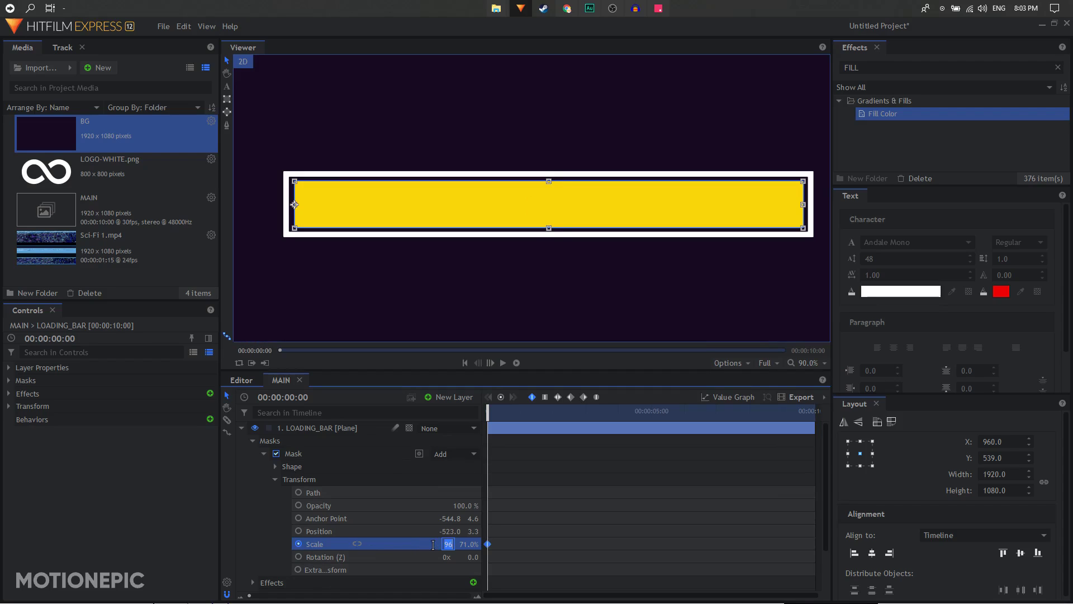
type("0")
key("Return")
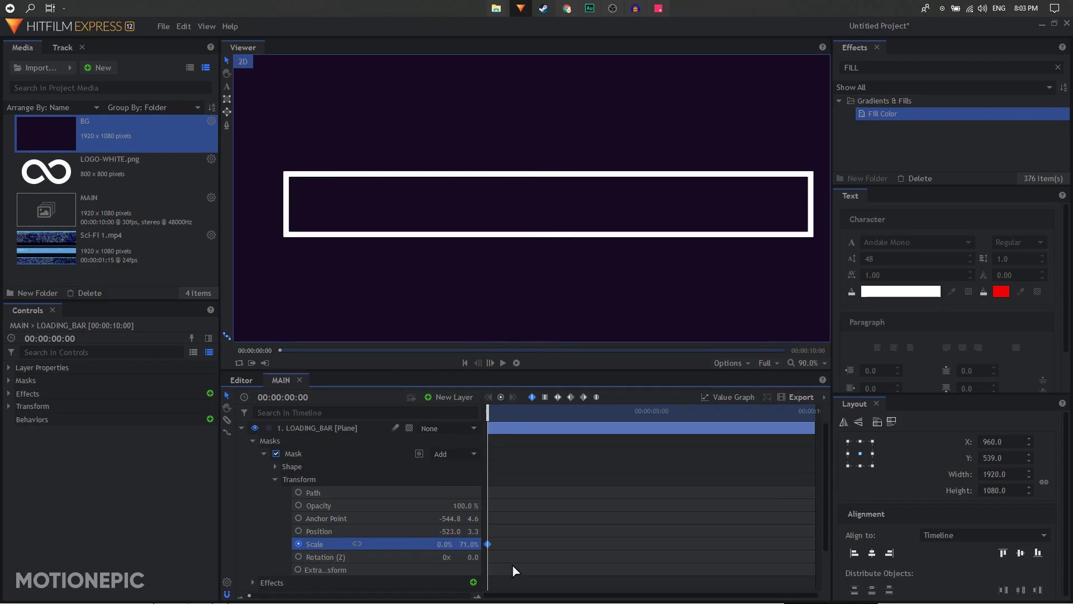
Keyframe the mask's horizontal scale at 20% at 00:00:00:20.
key("shift+period")
key("shift+period")
left_click_drag(445, 544, 458, 544)
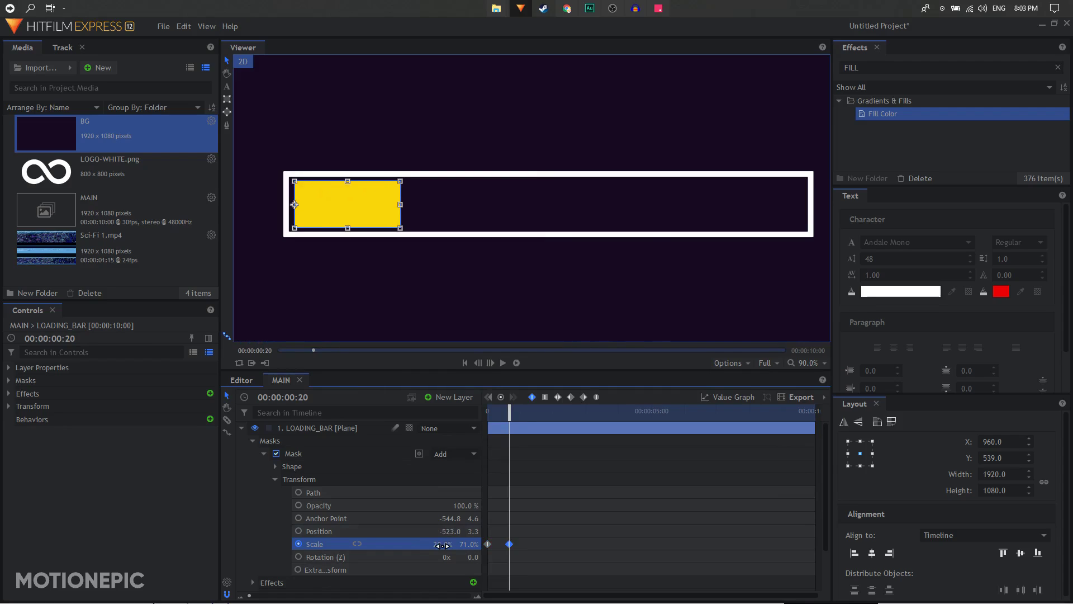
Copy the 20% scale keyframe to 00:00:01:10 to hold the bar at that length.
key("shift+period")
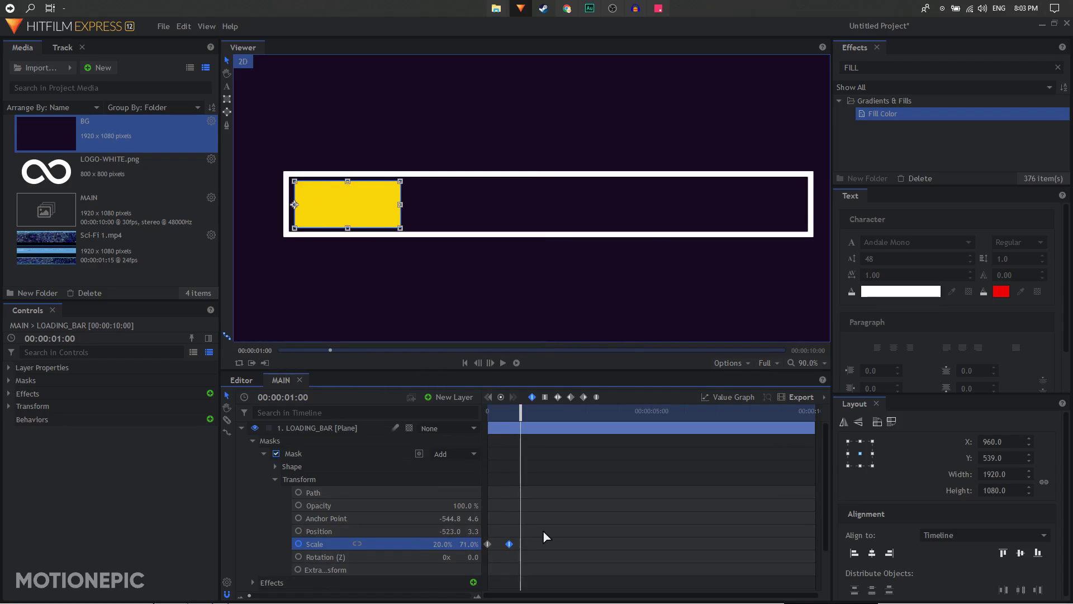
key("shift+Right")
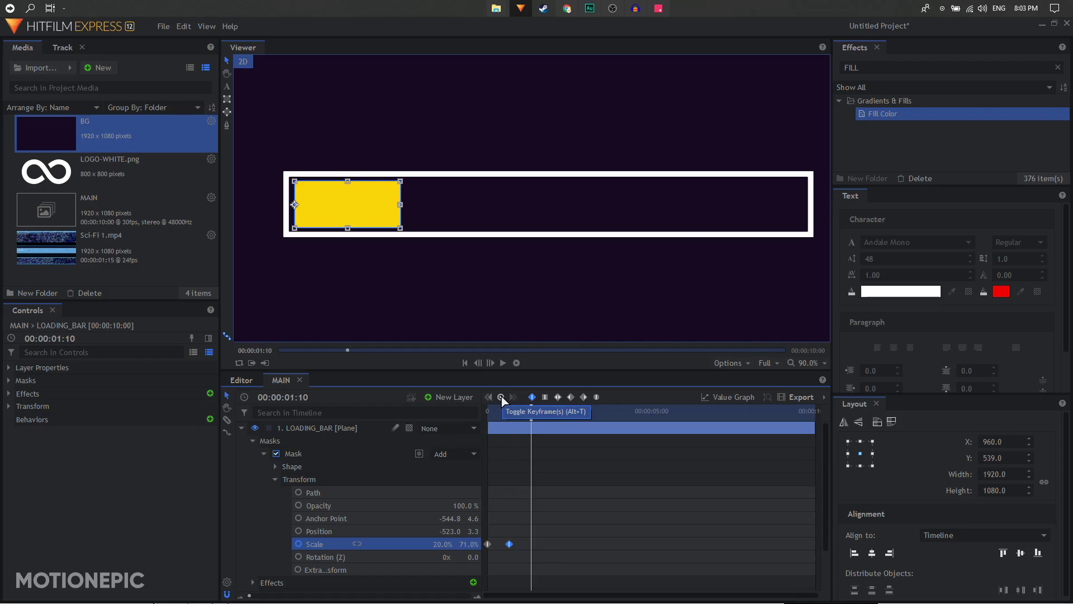
left_click(508, 544)
key("ctrl+c")
key("ctrl+v")
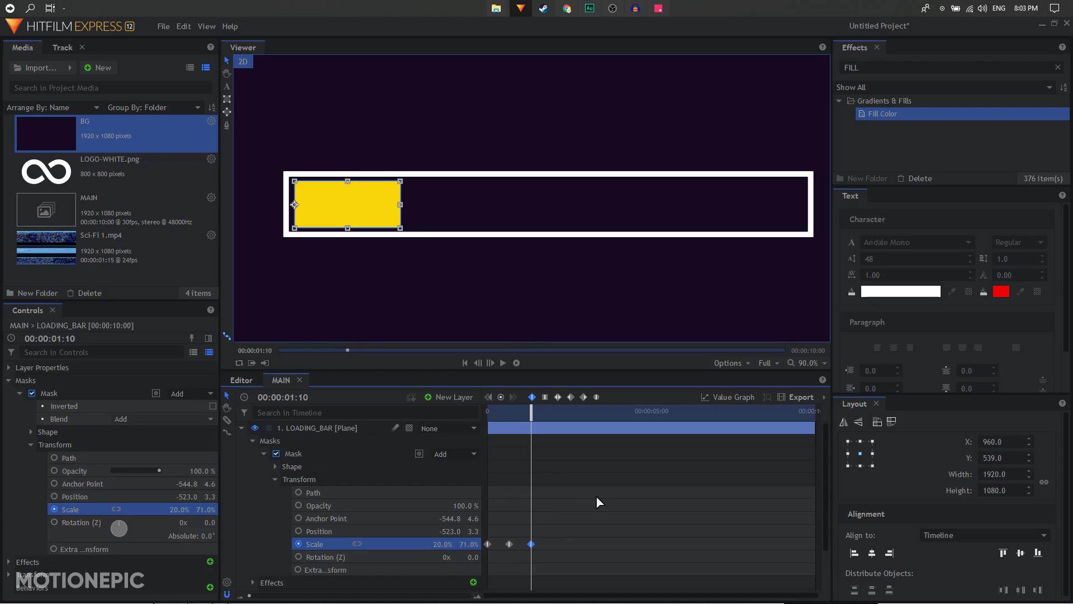
Keyframe the mask's horizontal scale at 42% at 00:00:02:10.
key("shift+Right")
key("shift+Right")
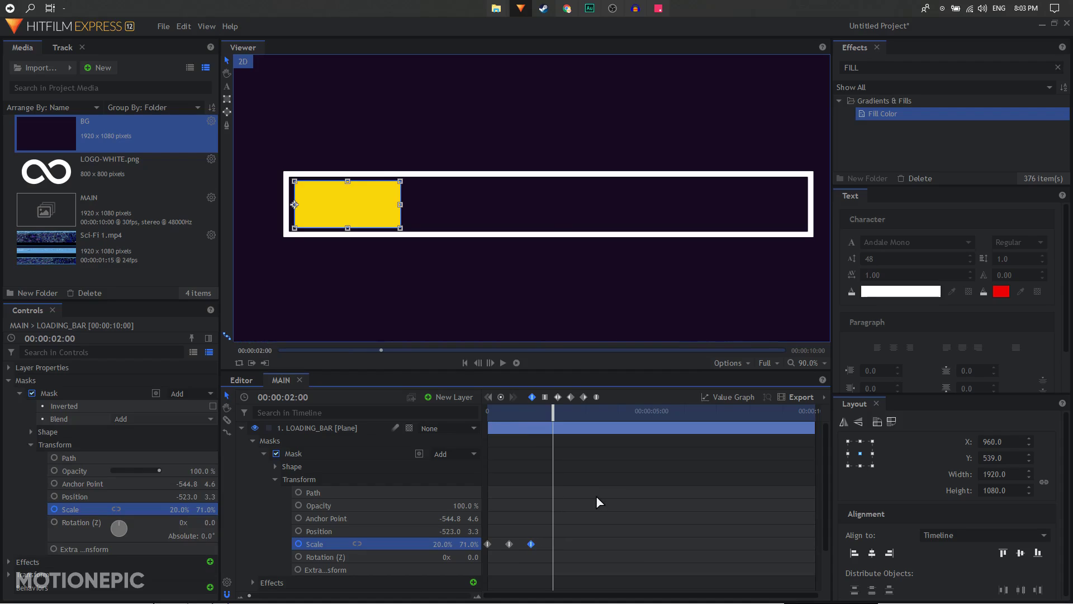
key("shift+Right")
left_click_drag(441, 545, 453, 545)
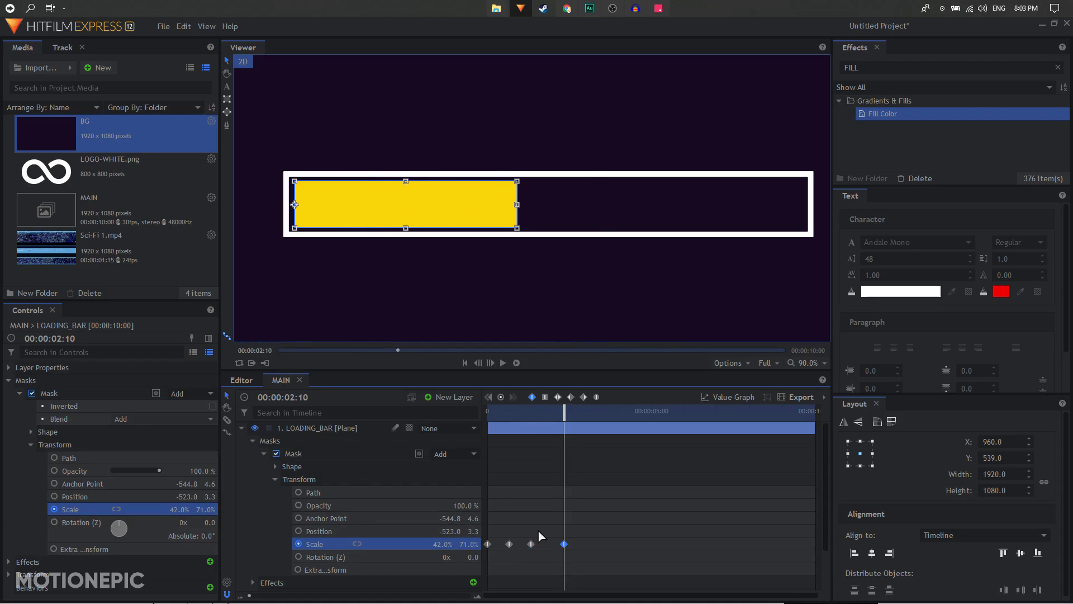
Hold the bar at 42% by copying the 00:00:02:10 scale keyframe to 00:00:03:00.
key("shift+Right")
key("shift+Right")
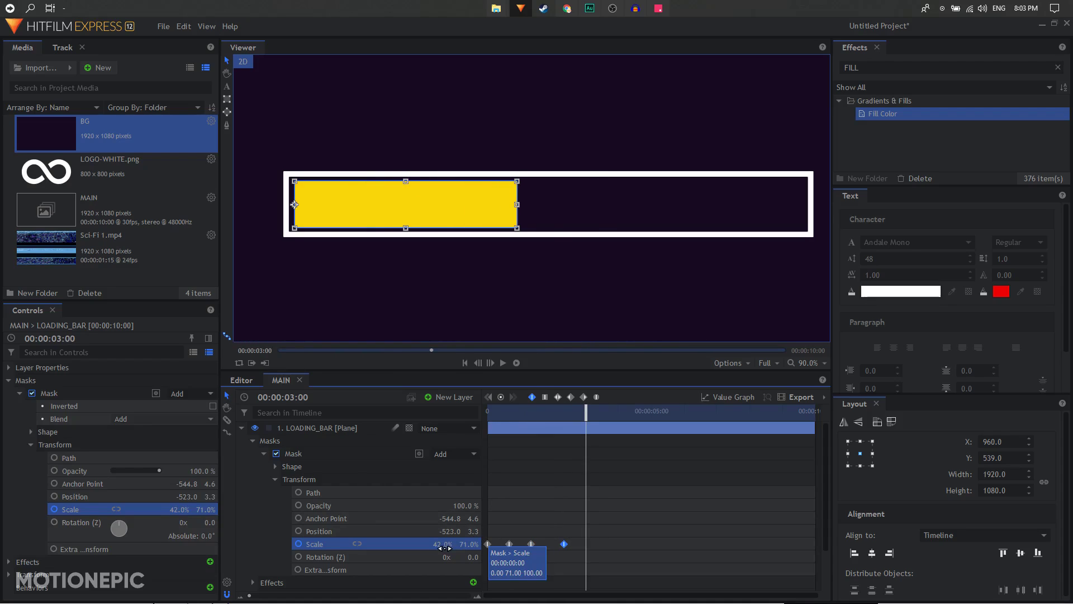
left_click_drag(445, 547, 468, 548)
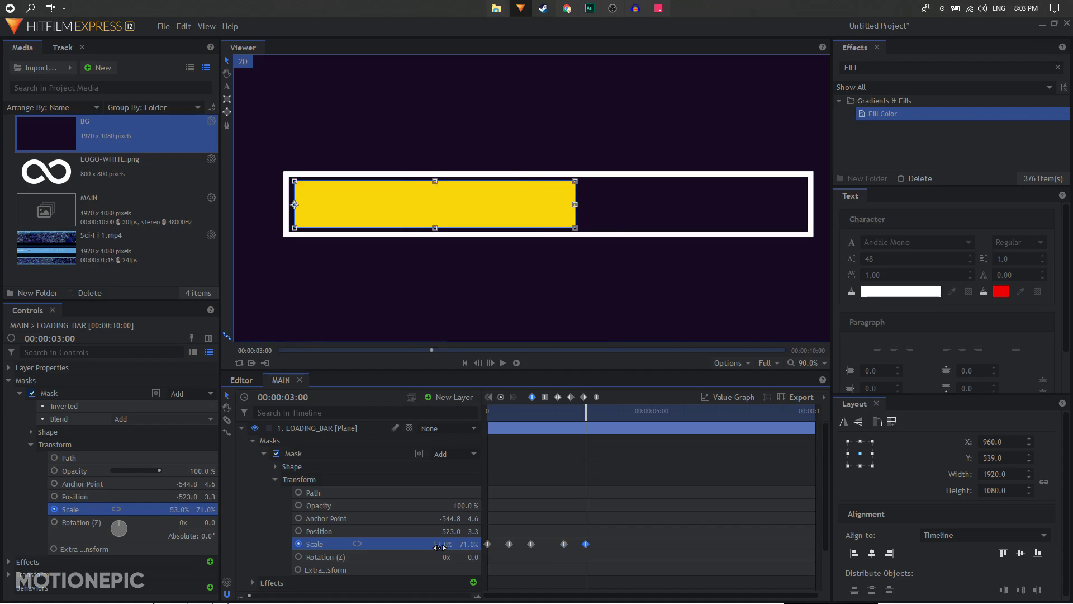
key("Delete")
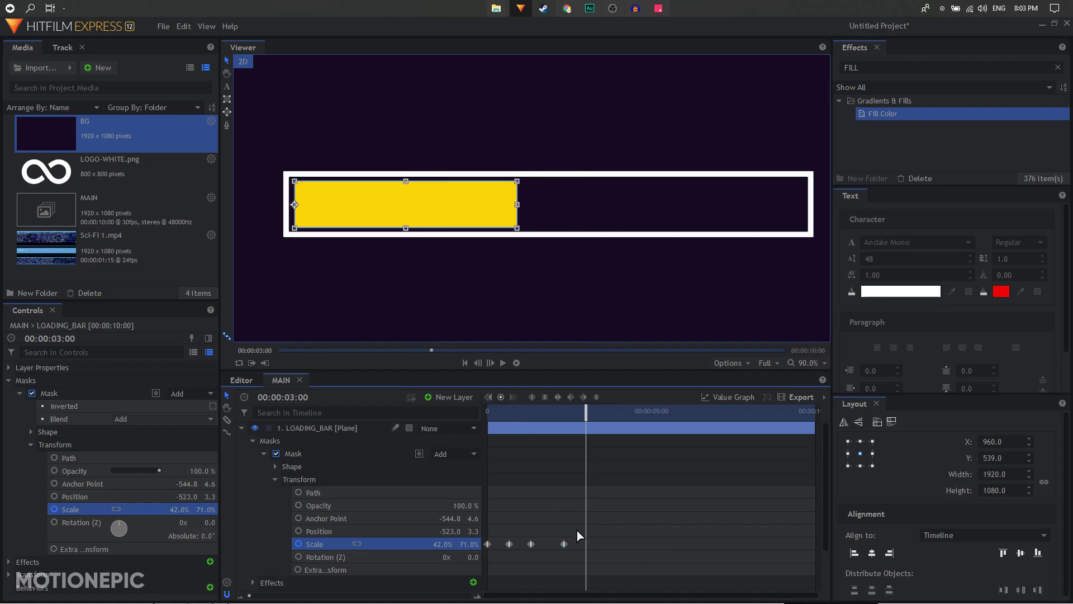
left_click_drag(581, 537, 557, 545)
key("ctrl+c")
key("ctrl+v")
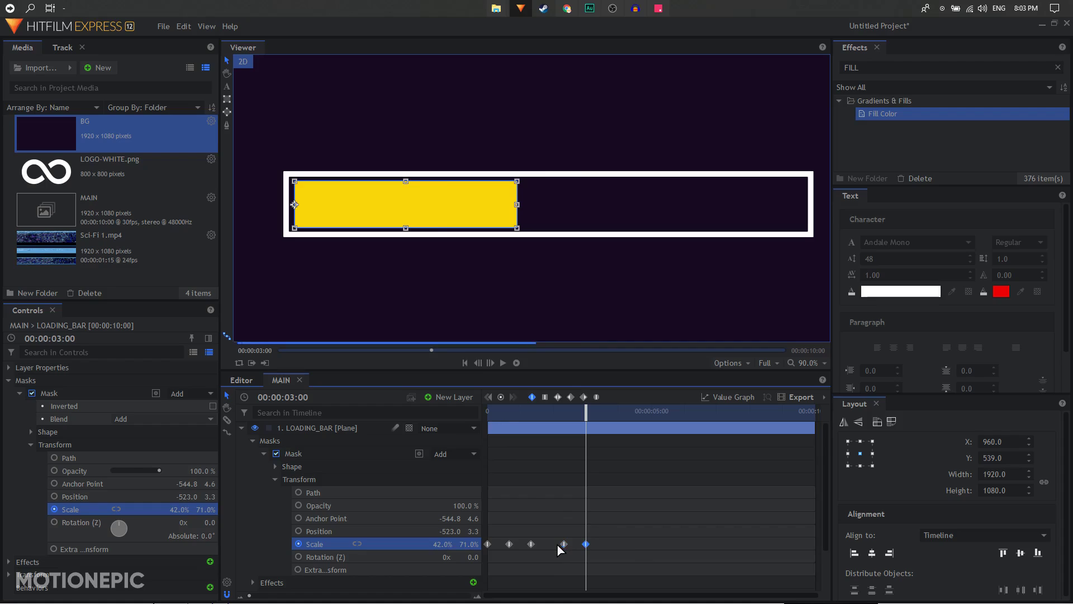
Keyframe the mask's horizontal scale at 64% at 00:00:03:20 and hold it with another keyframe at 00:00:04:00.
key("shift+period")
key("shift+period")
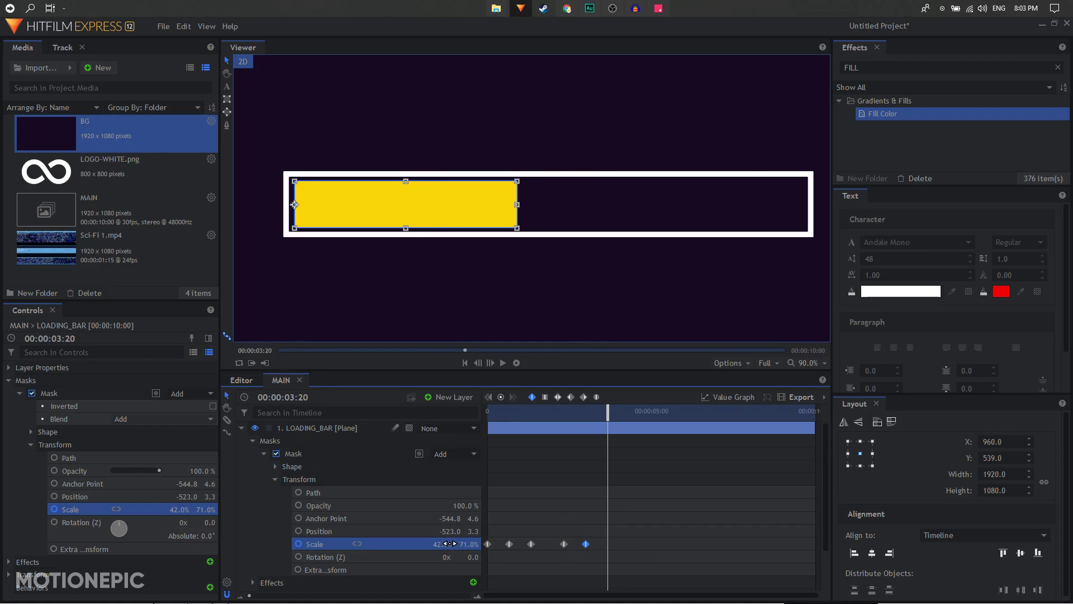
left_click_drag(450, 544, 474, 544)
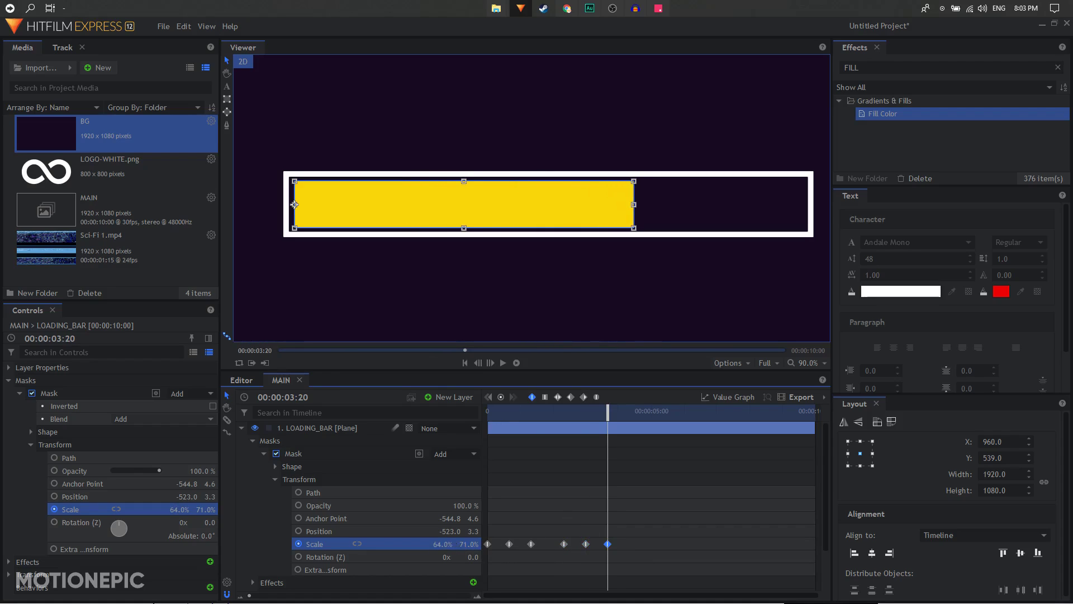
key("shift+Right")
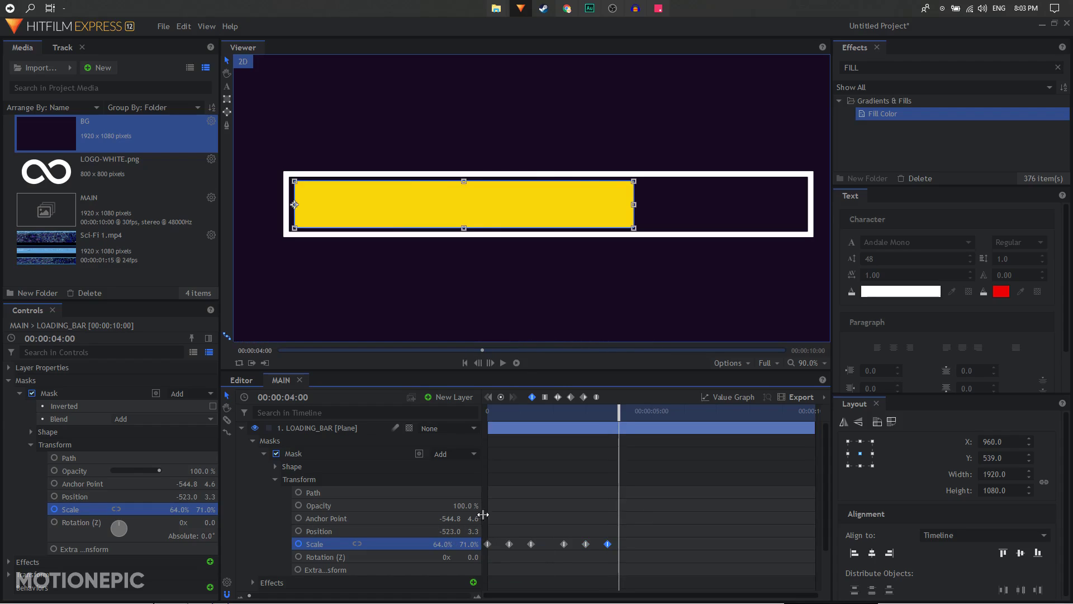
left_click(501, 397)
Keyframe the mask's horizontal scale at 86% at 00:00:05:00 and hold it with another keyframe at 00:00:05:20.
key("shift+Right")
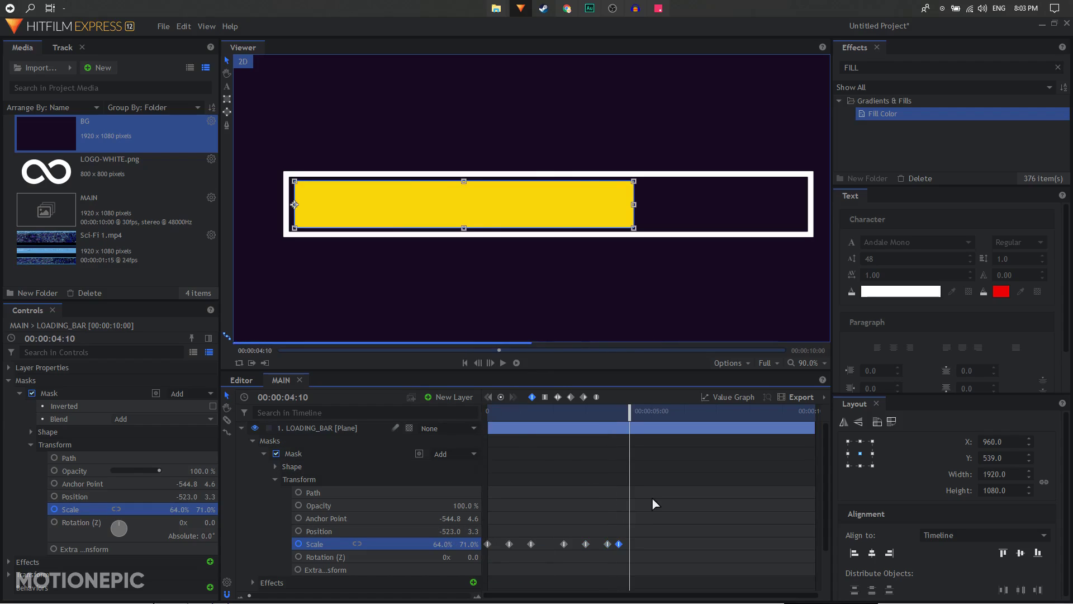
key("shift+Right")
key("shift+Right")
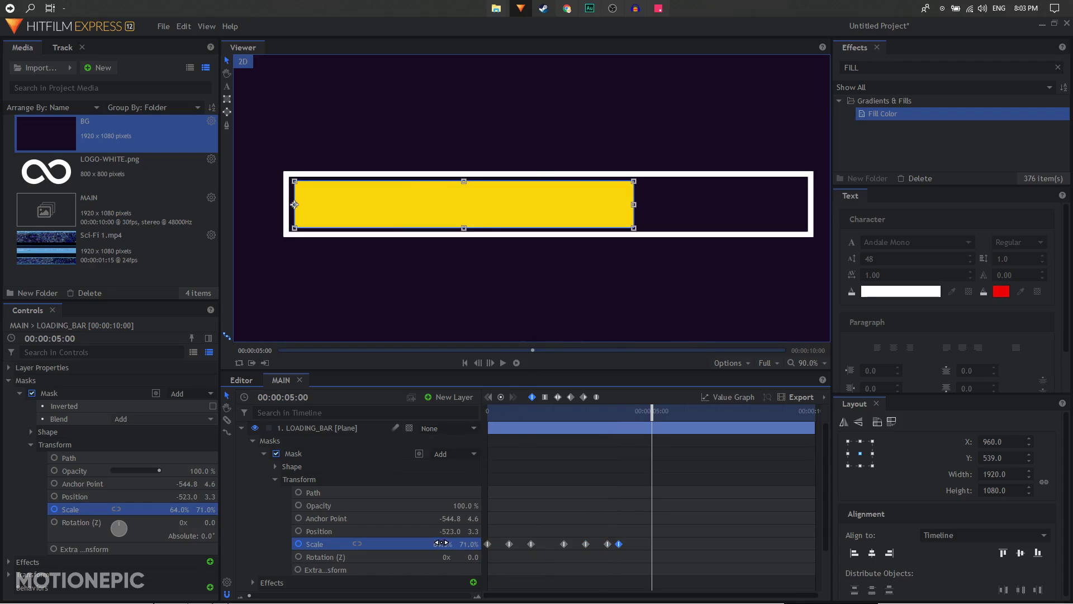
left_click_drag(443, 544, 454, 544)
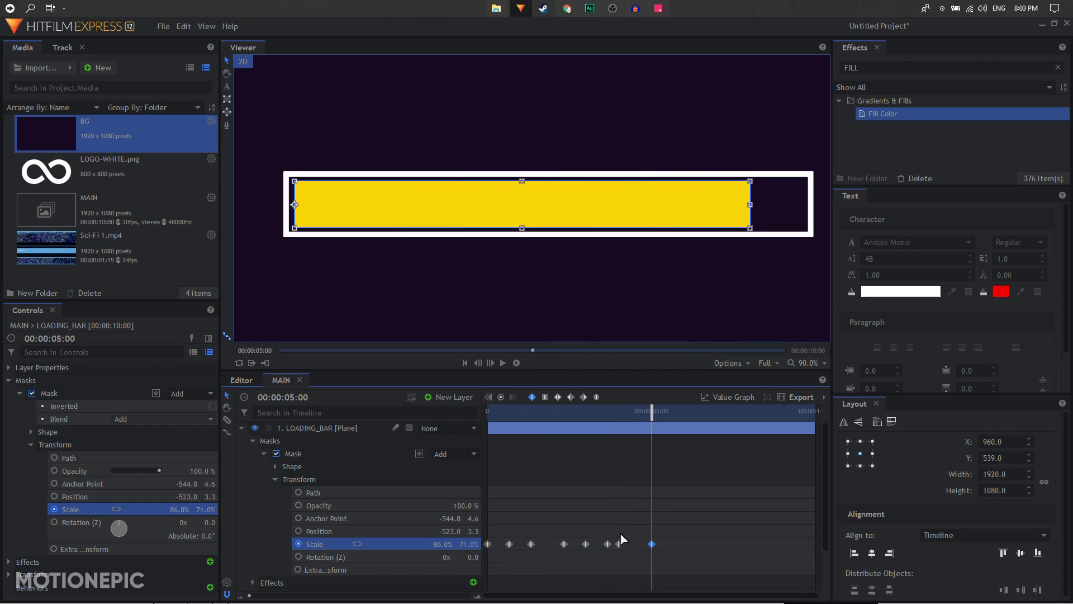
key("shift+Right")
key("shift+Right")
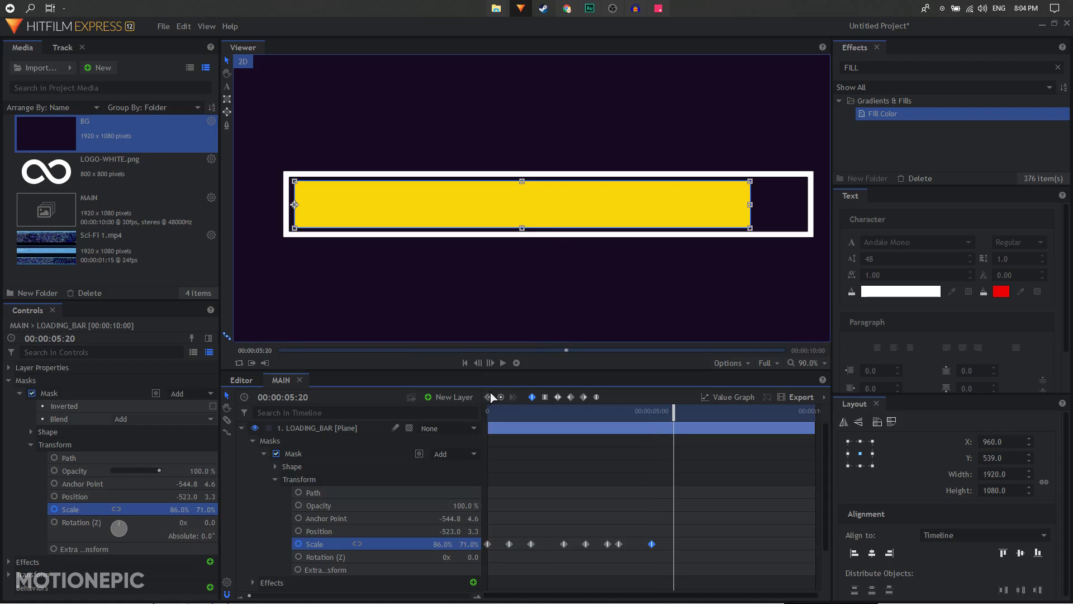
Keyframe the mask's horizontal scale at 96% at 00:00:06:10 to fill the bar completely.
key("shift+Right")
key("shift+Right")
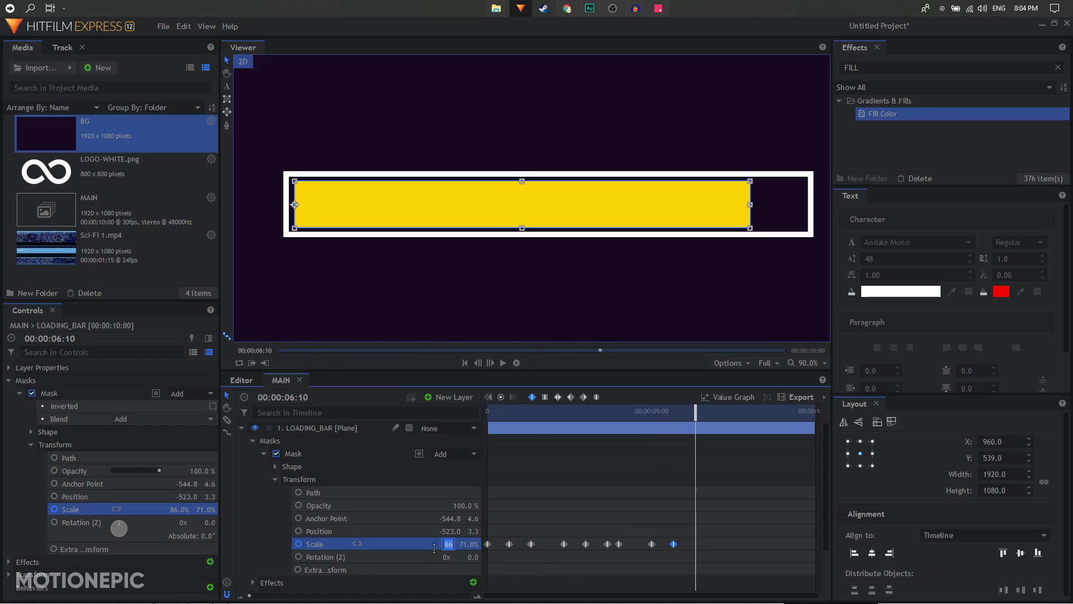
type("6")
key("Return")
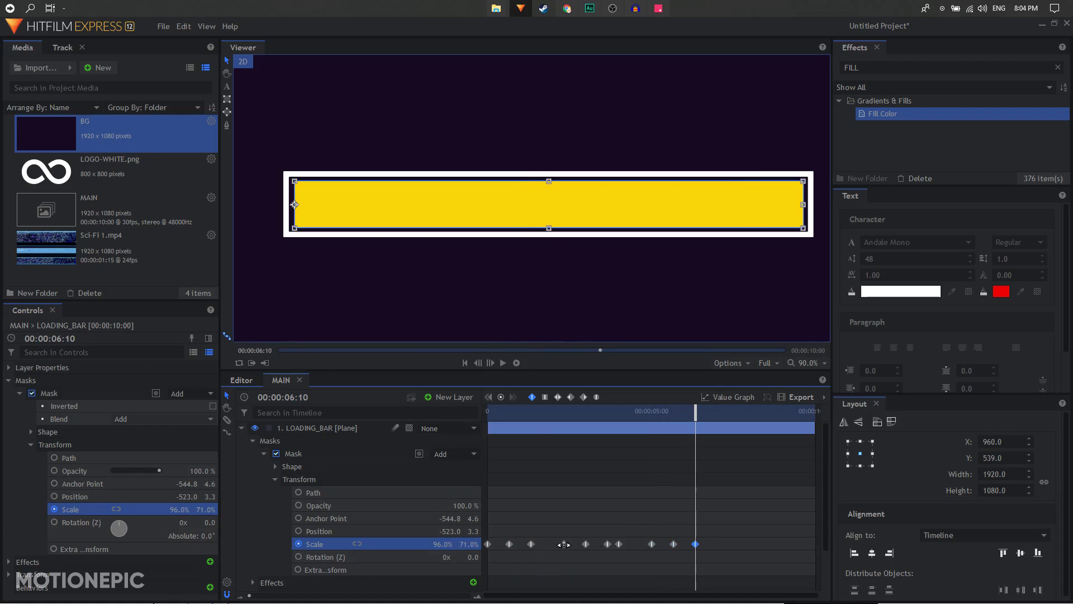
Change all of the mask's scale keyframes from linear to eased interpolation and play back the bar animation.
left_click_drag(729, 529, 472, 558)
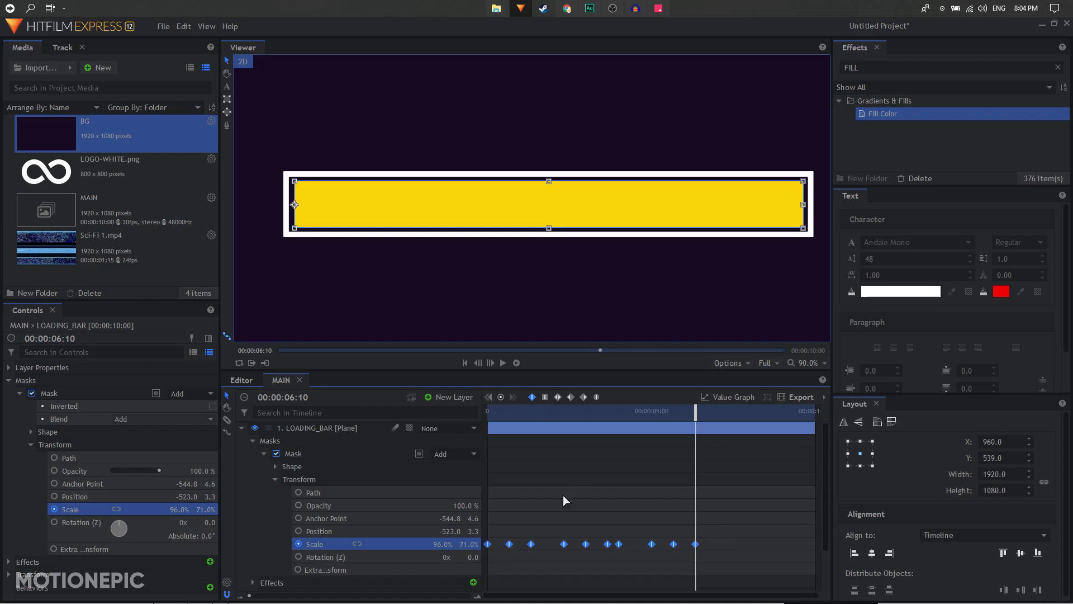
left_click(596, 397)
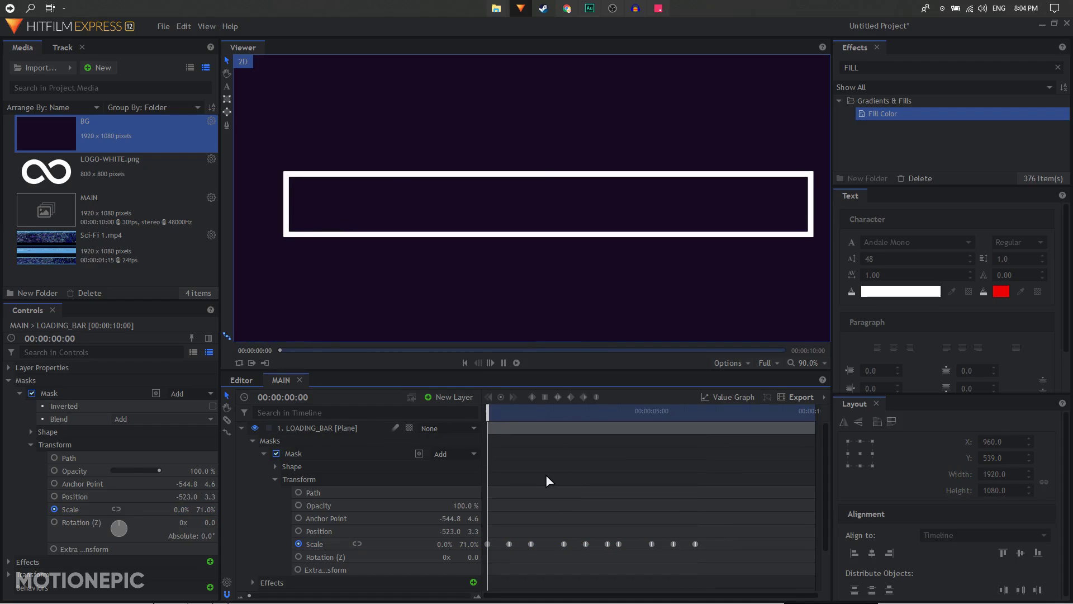
key("space")
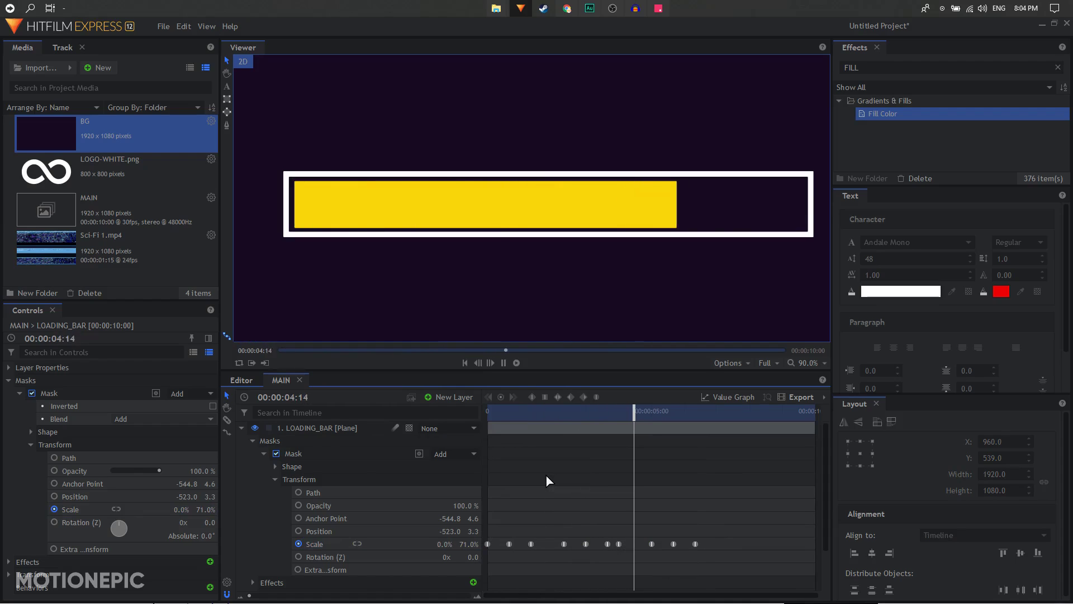
key("space")
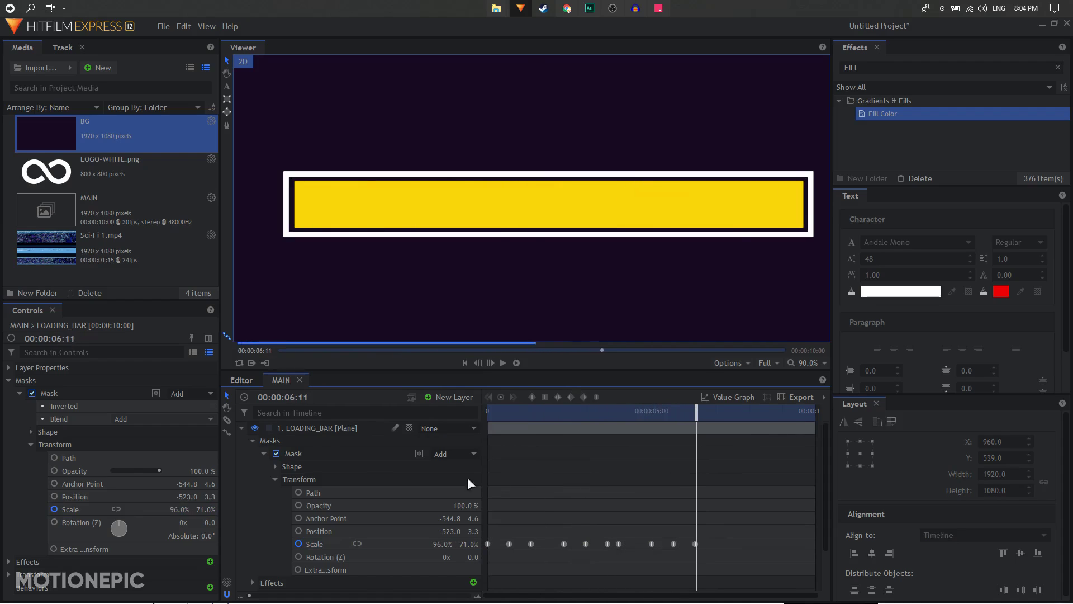
Add a new text layer at the start of the timeline reading "INITIALIZING..".
left_click(241, 428)
left_click_drag(510, 415, 485, 413)
left_click(430, 397)
left_click(454, 431)
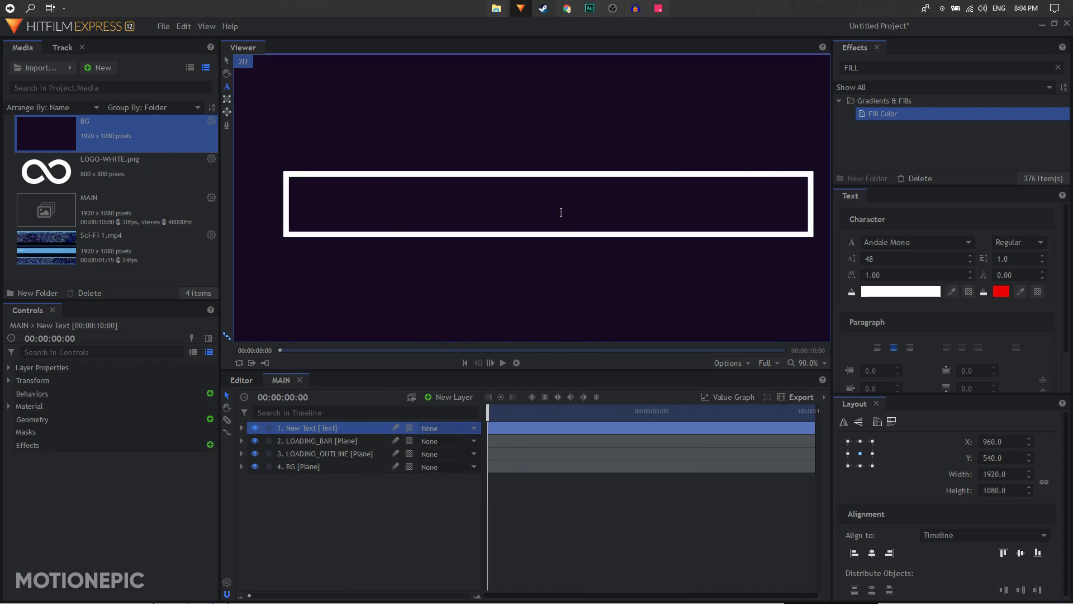
type("INI")
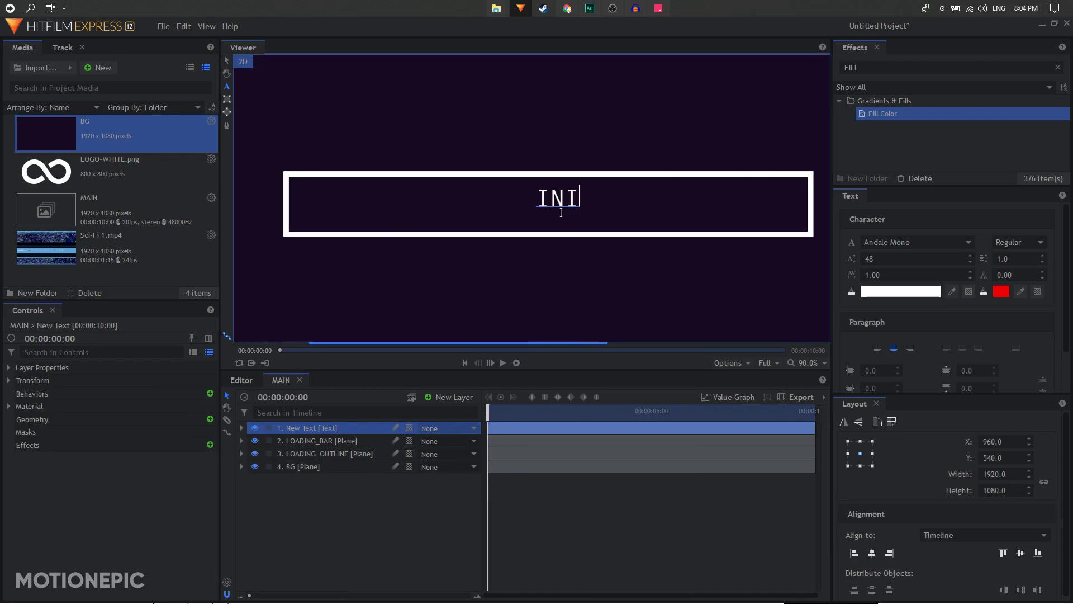
type("TIALIZING..")
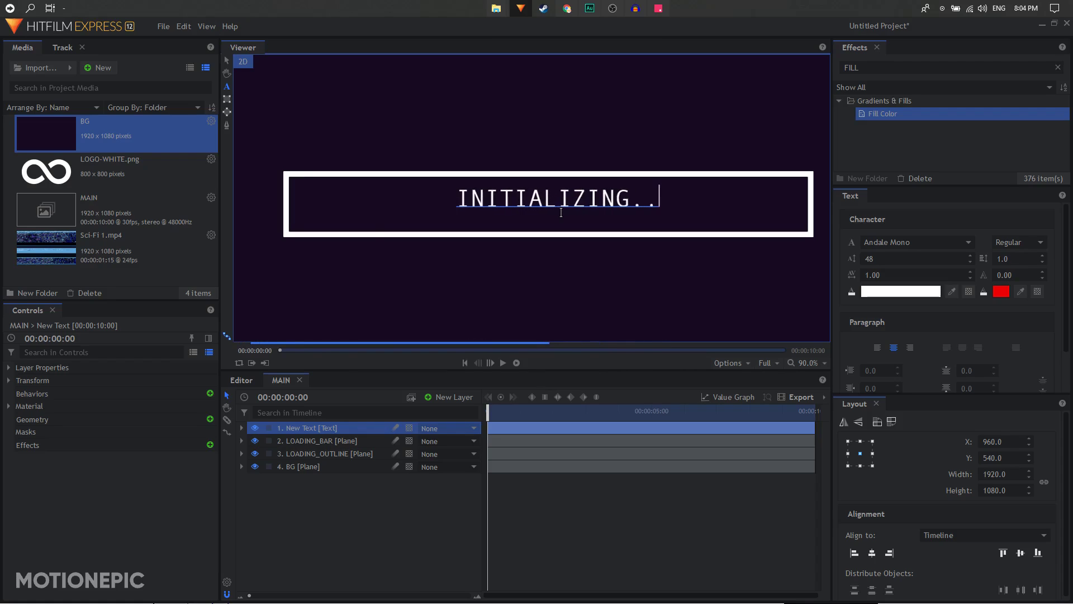
Keep the Andale Mono font and move the text straight down below the bar outline, to about Y 652.6.
key("ctrl+a")
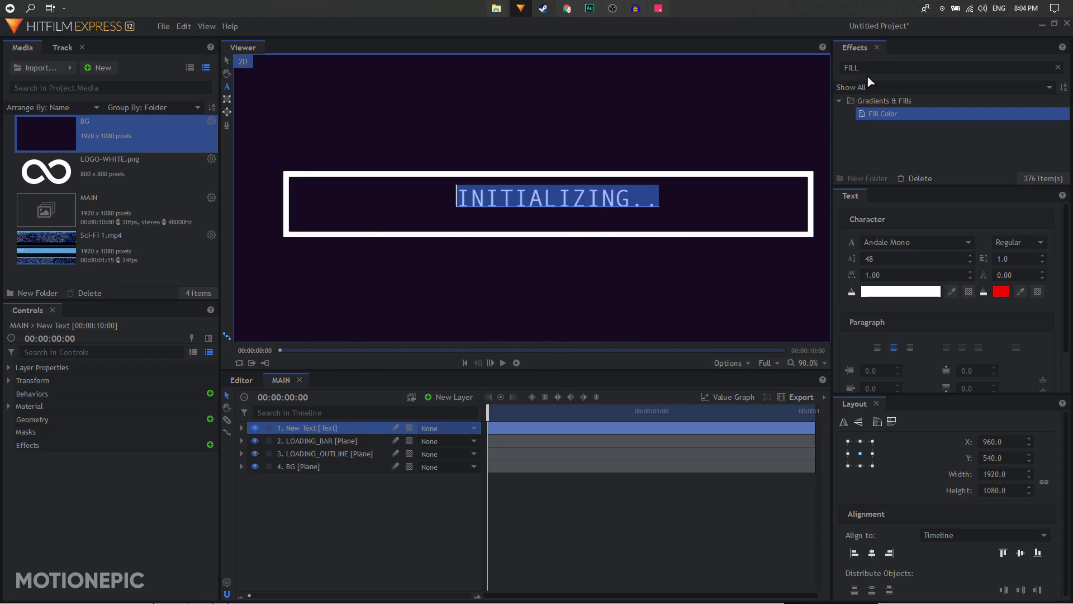
left_click(894, 250)
left_click(901, 245)
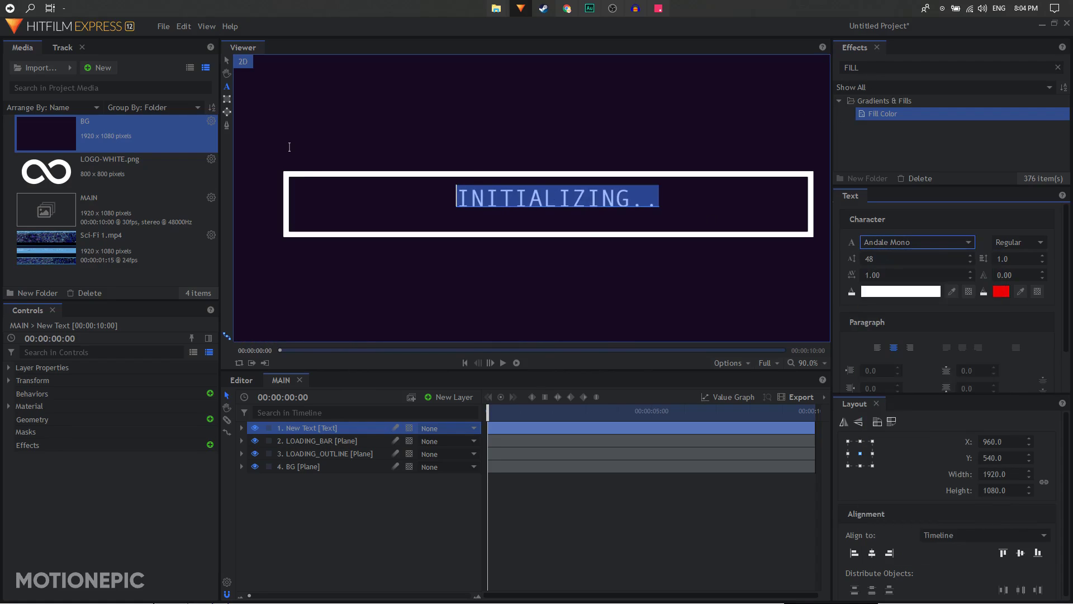
left_click(227, 60)
left_click_drag(553, 191, 538, 254)
left_click(358, 485)
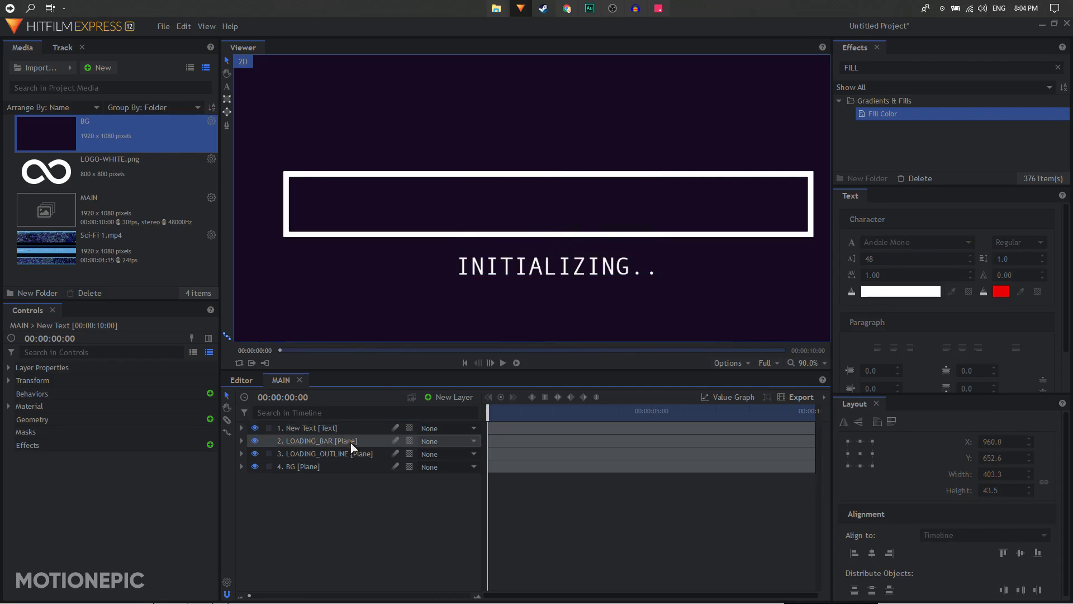
Rename the new text layer as INITIALIZING.
left_click(344, 428)
left_click(345, 427)
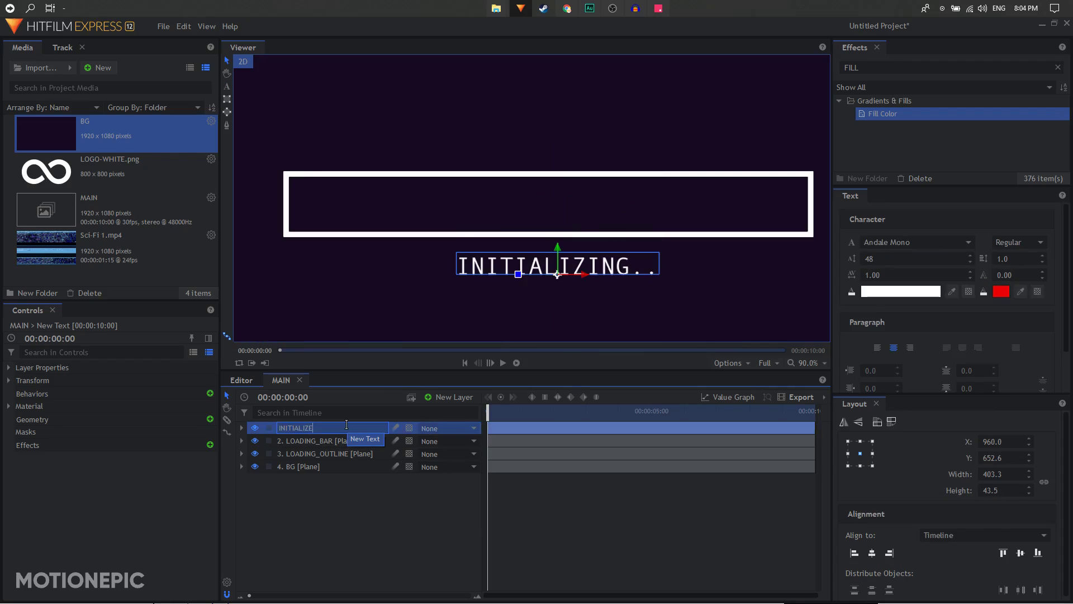
type("INITIALIZING")
key("Return")
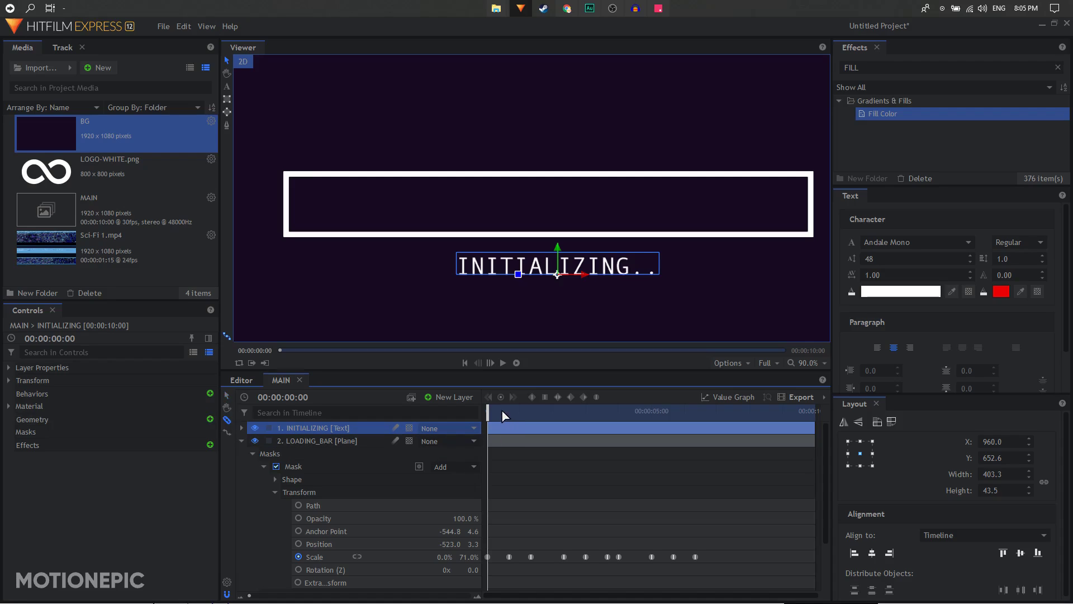
Slice the INITIALIZING text layer at 00:00:01:10, 00:00:03:00, 00:00:04:00 and 00:00:05:20, following the bar's scale keyframes.
mouse_move(505, 415)
left_mouse_down()
mouse_move(478, 406)
mouse_move(586, 428)
left_mouse_up()
left_click(534, 428)
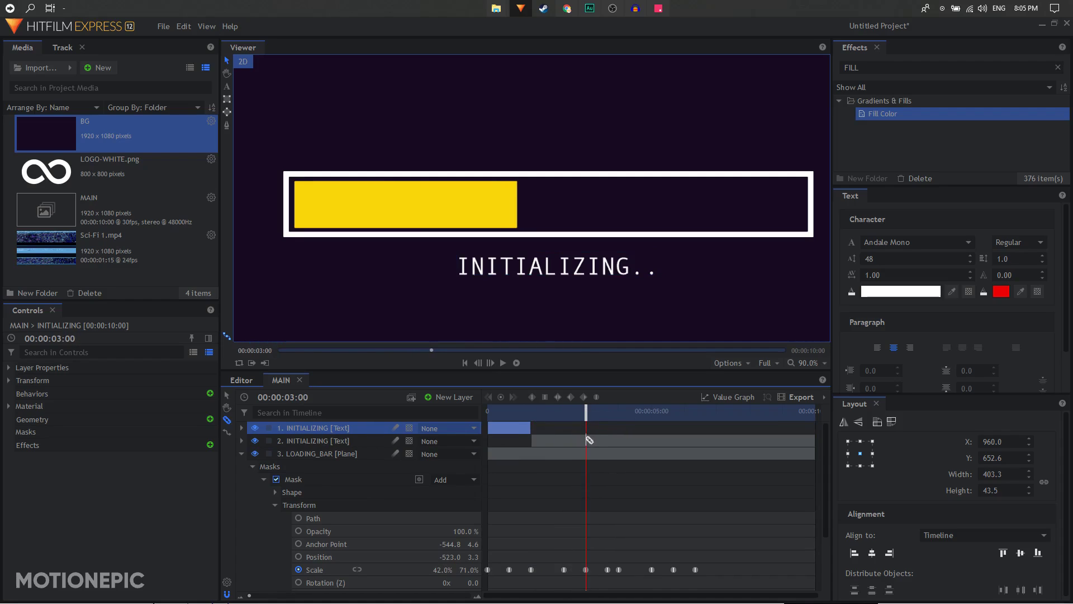
left_click(589, 439)
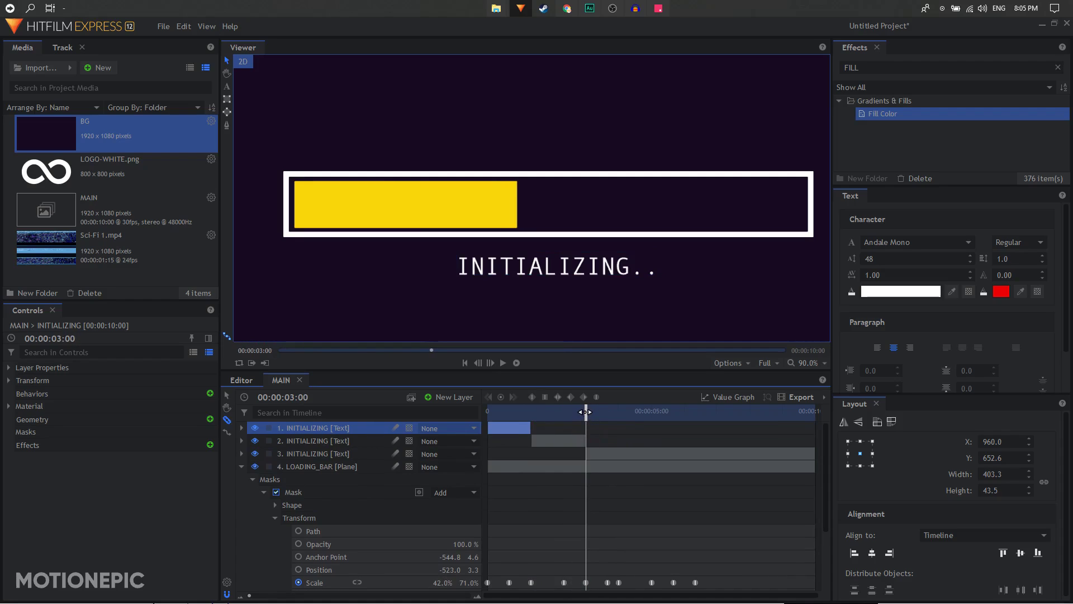
left_click_drag(585, 412, 618, 429)
left_click(621, 453)
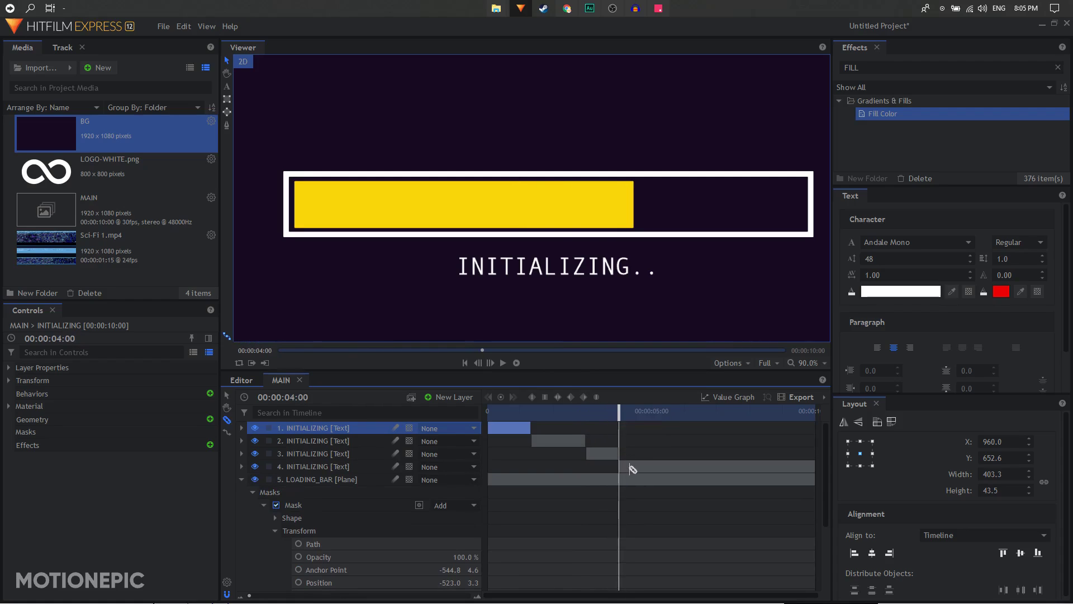
scroll(631, 454, "down", 2)
left_click_drag(619, 415, 676, 445)
scroll(674, 453, "up", 2)
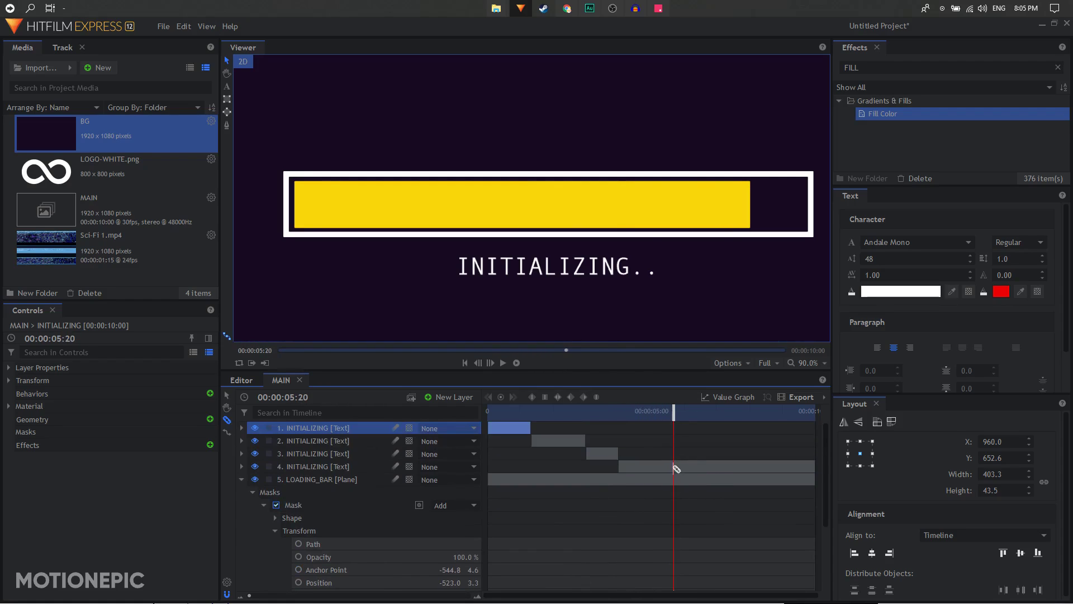
left_click(674, 467)
left_click(241, 492)
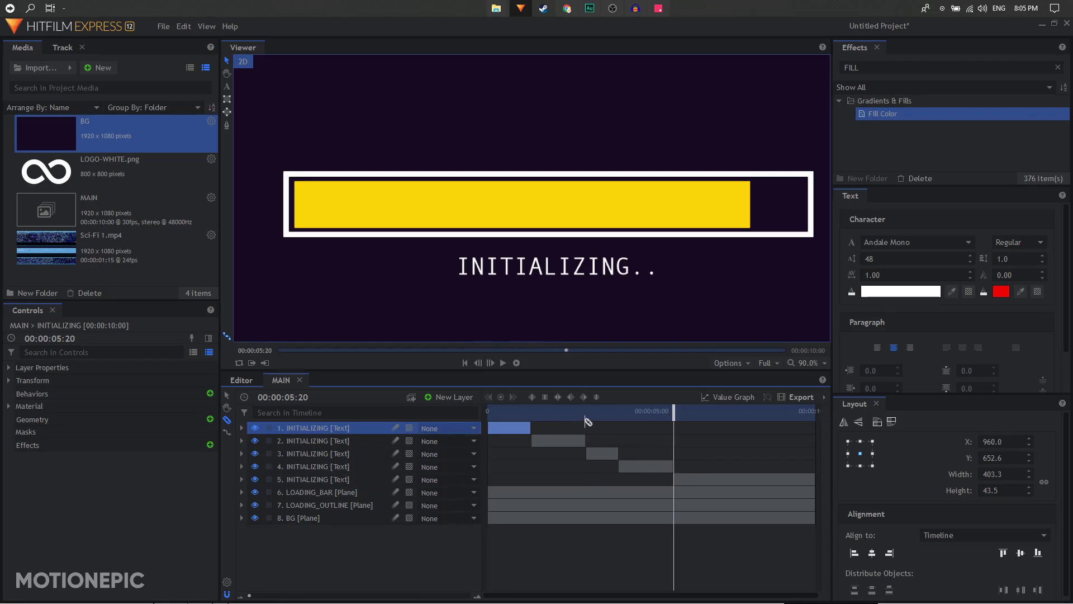
Replace the second text segment's wording with "SYNCHRONIZING..".
left_click(552, 413)
left_click(330, 441)
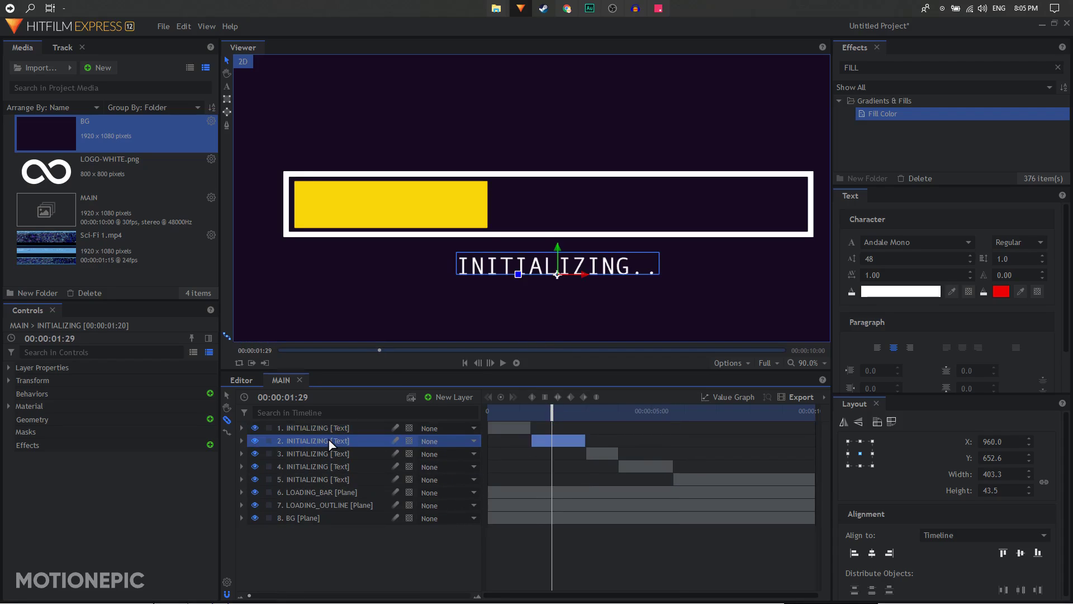
left_click(226, 88)
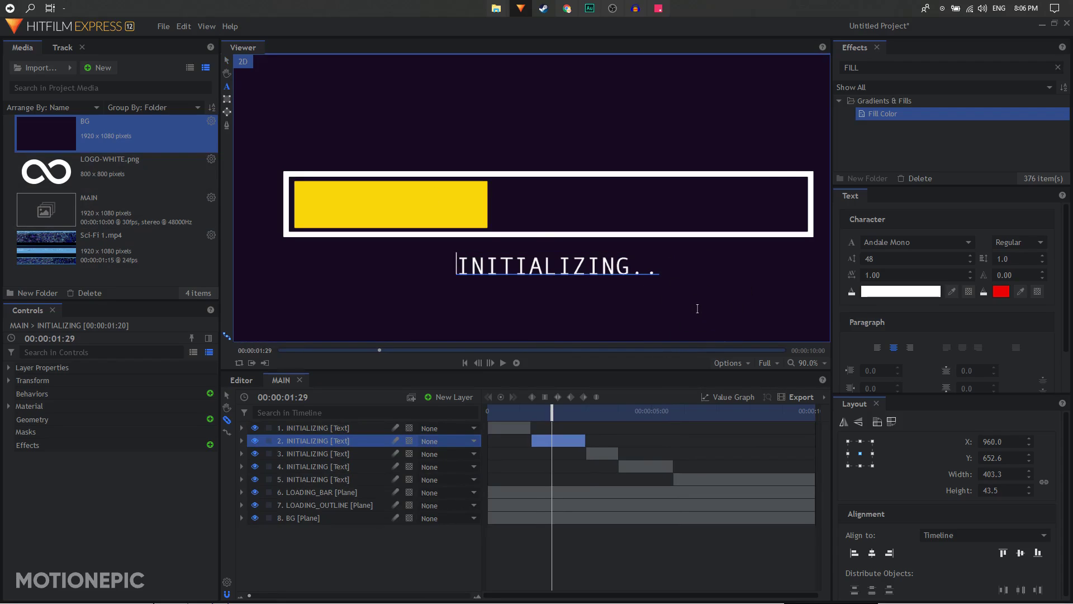
key("ctrl+a")
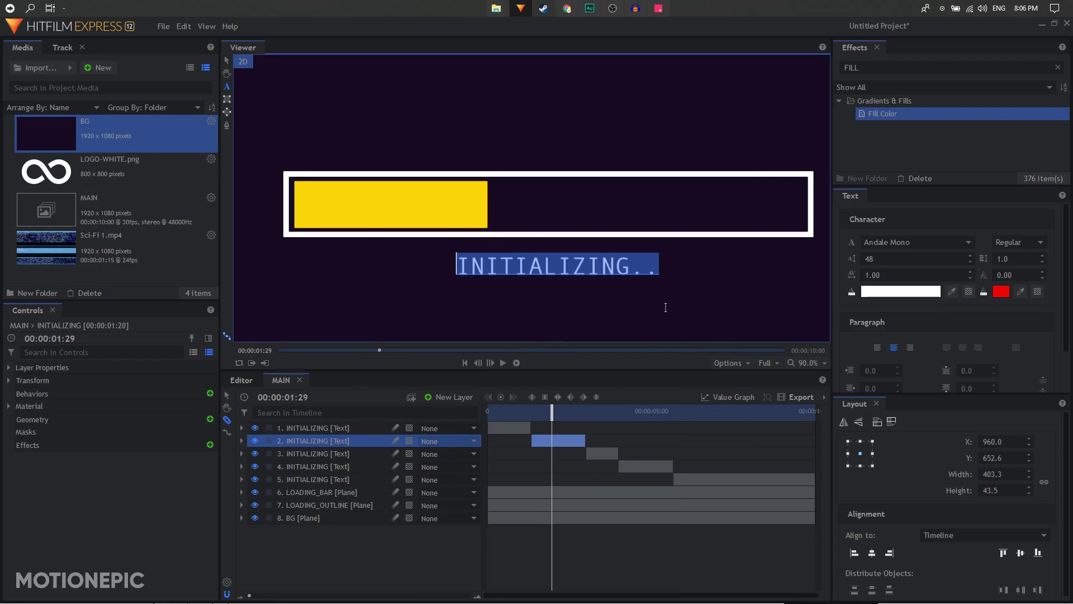
type("SYNCHR")
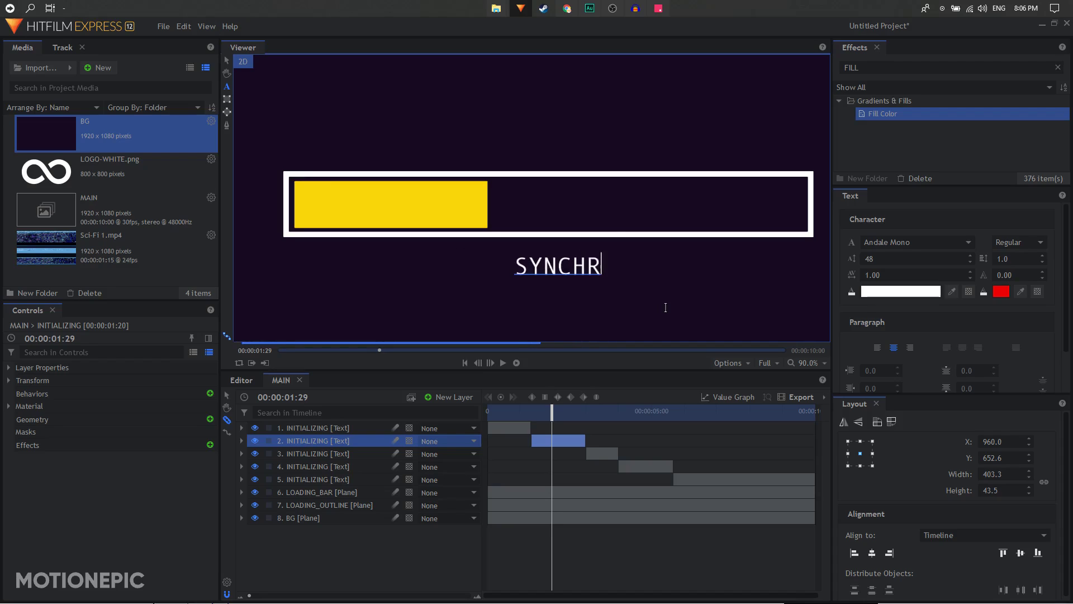
type("ONIZING")
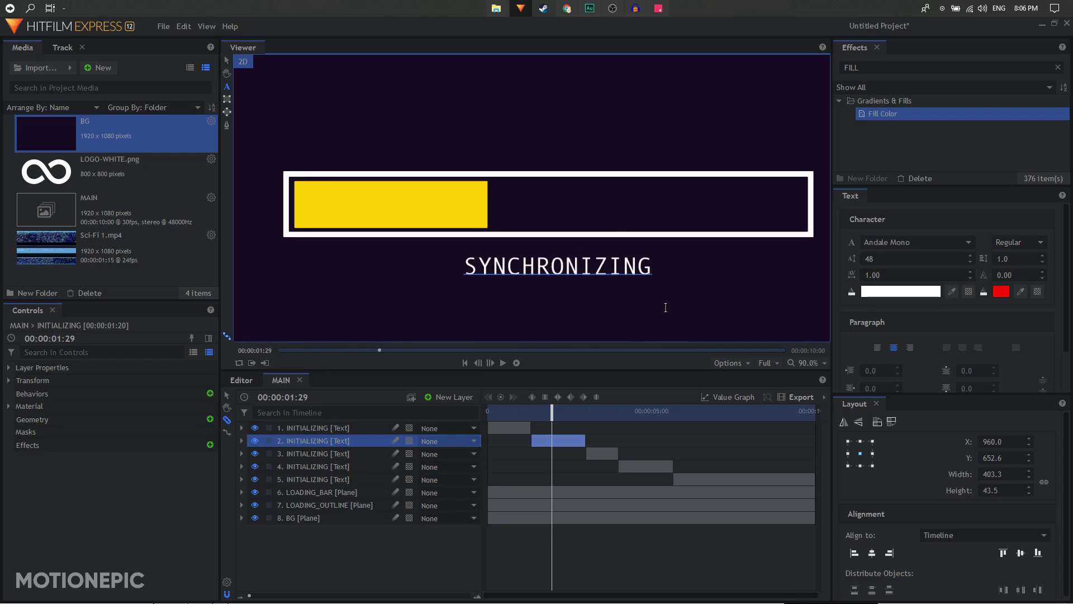
type("..")
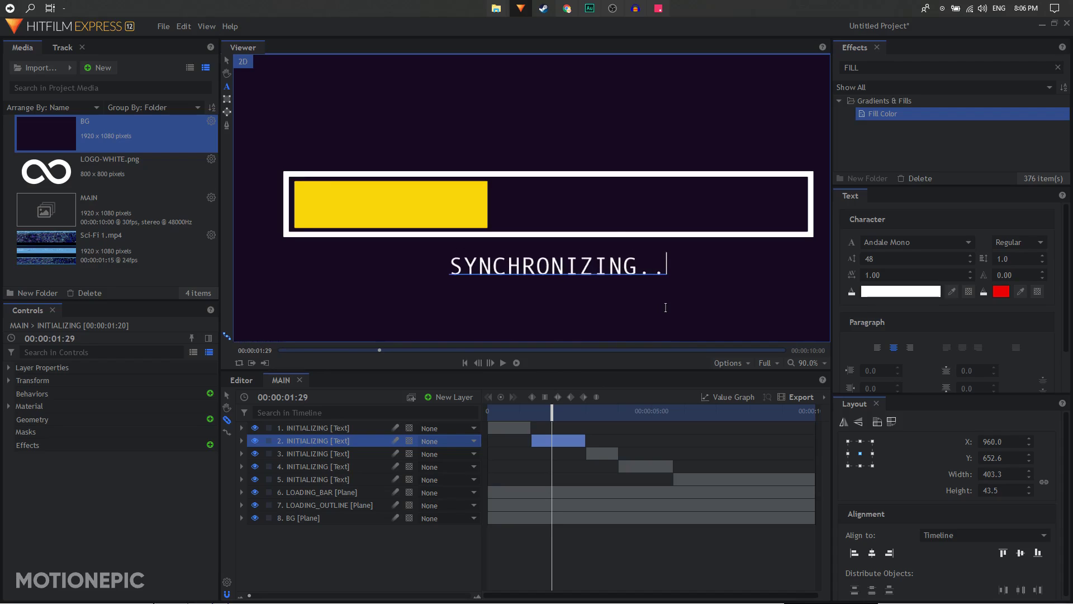
Replace the third text segment's wording with "BOOTING UP..".
left_click(602, 413)
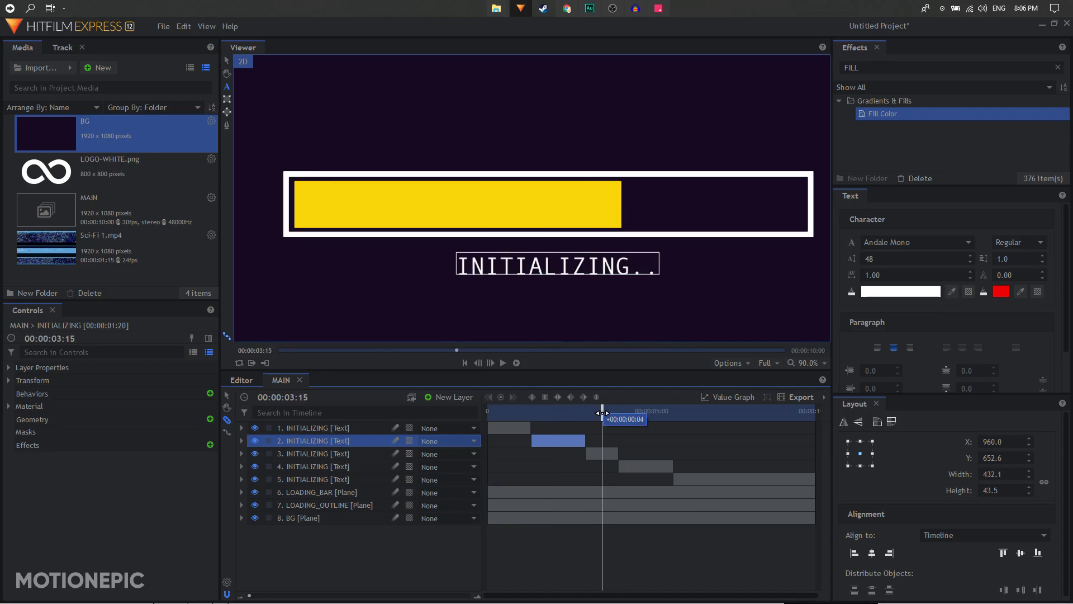
left_click(525, 279)
key("ctrl+a")
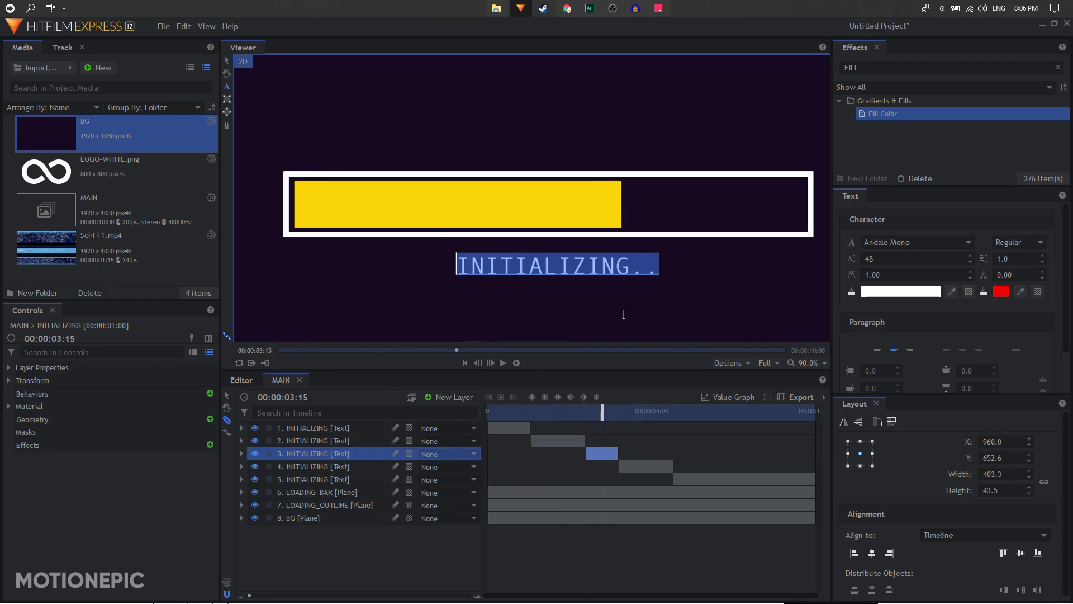
type("BOO")
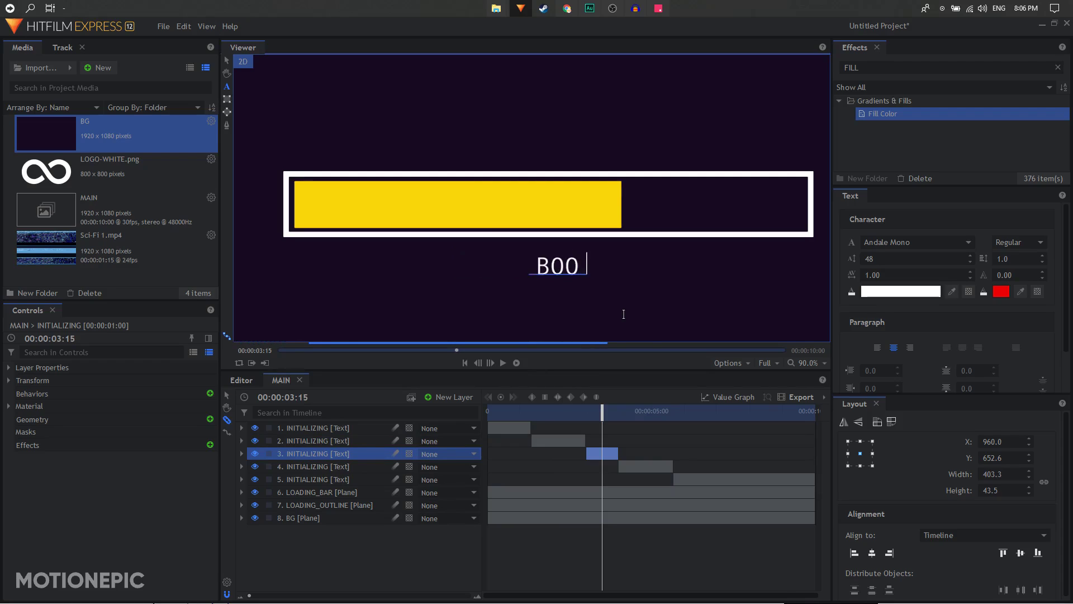
type("TING UP..")
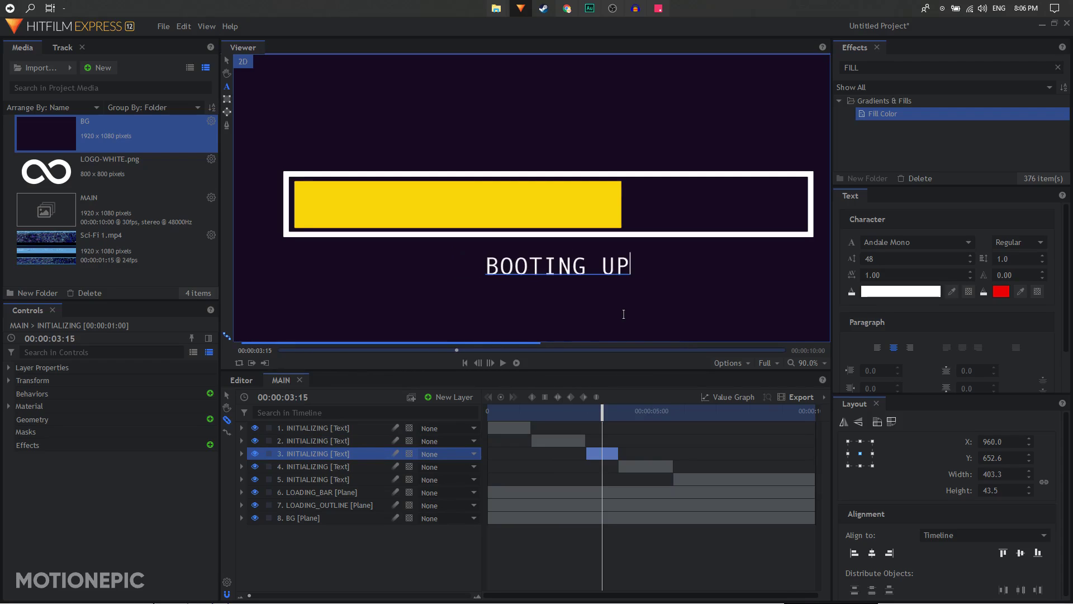
Replace the fourth text segment's wording with "LOGGING IN..".
left_click(651, 412)
left_click(521, 270)
key("ctrl+a")
type("LOG")
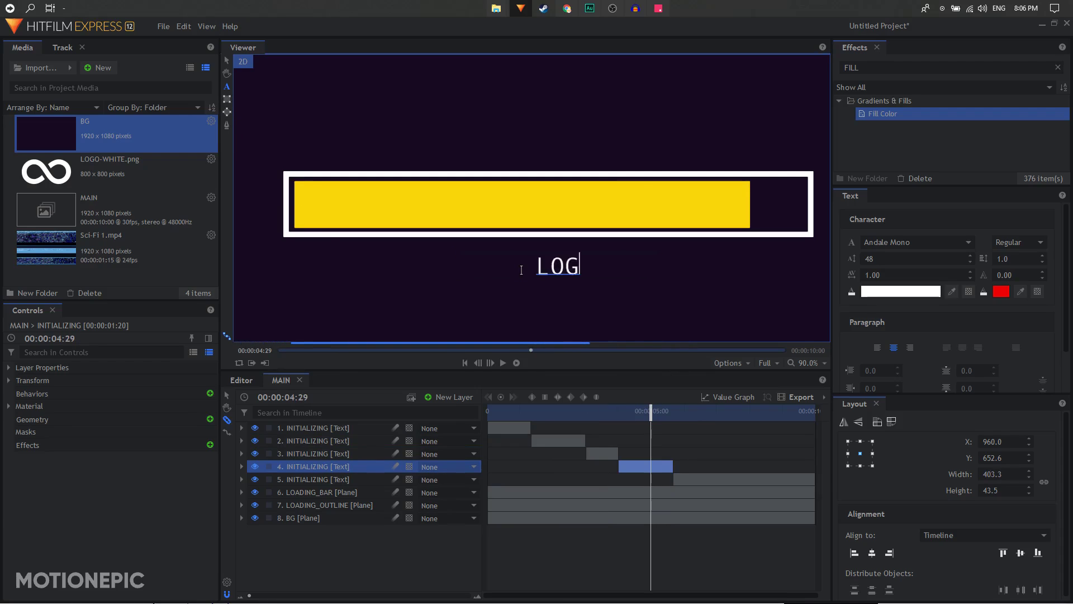
type("GING IN.")
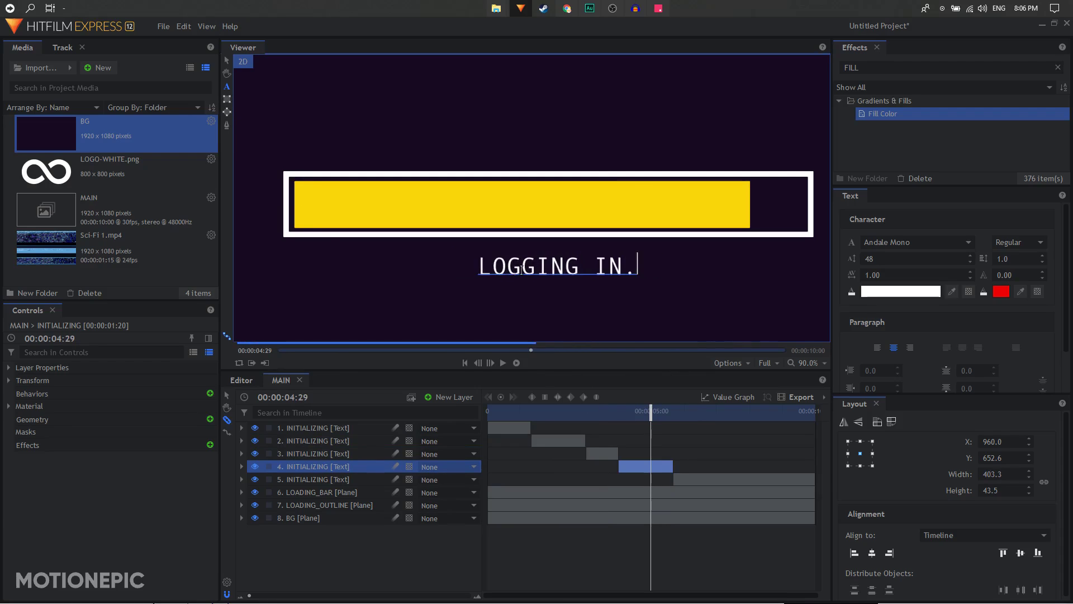
type(".")
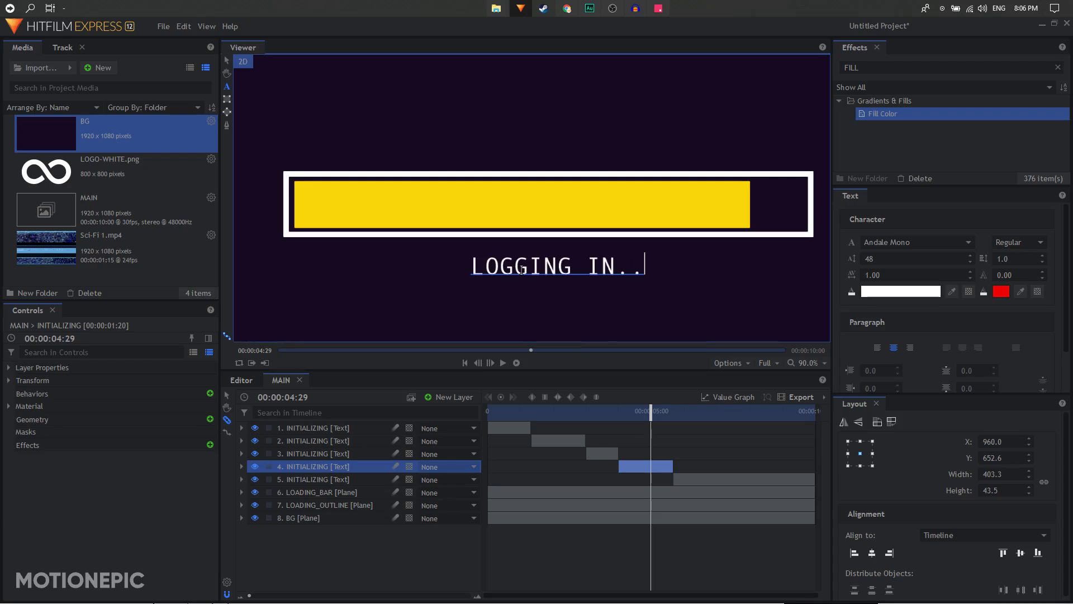
Replace the last text segment's wording with "DONE!" and play the whole animation from the start.
left_click(678, 412)
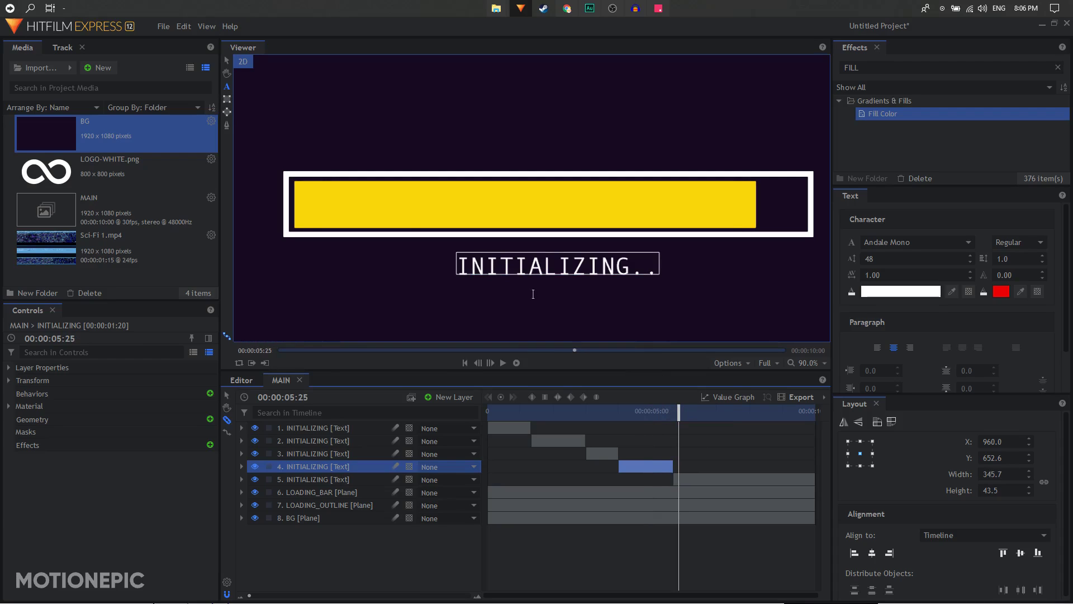
double_click(556, 273)
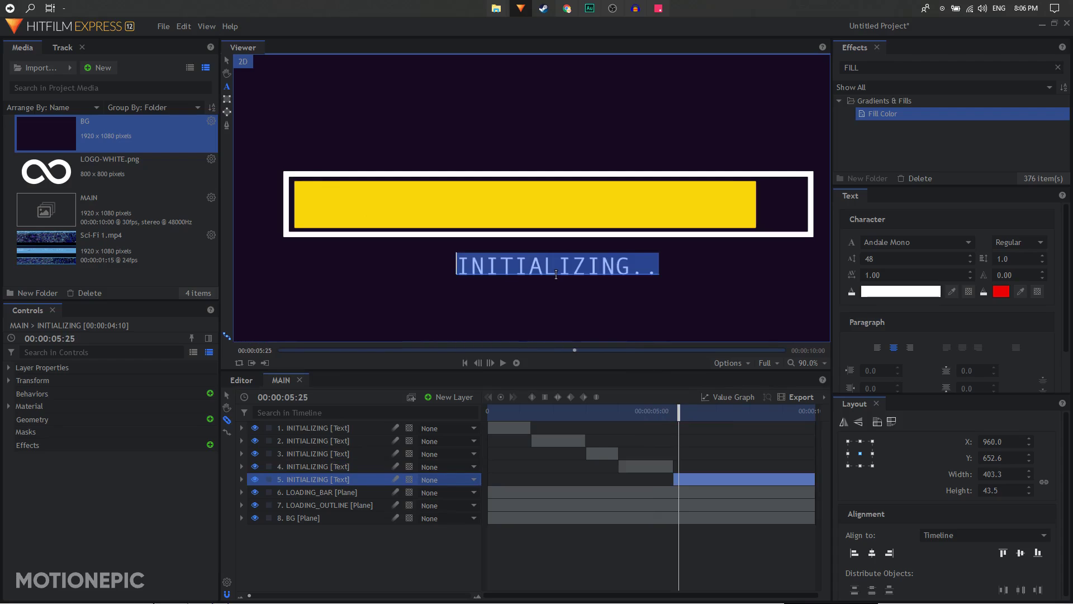
type("DONE")
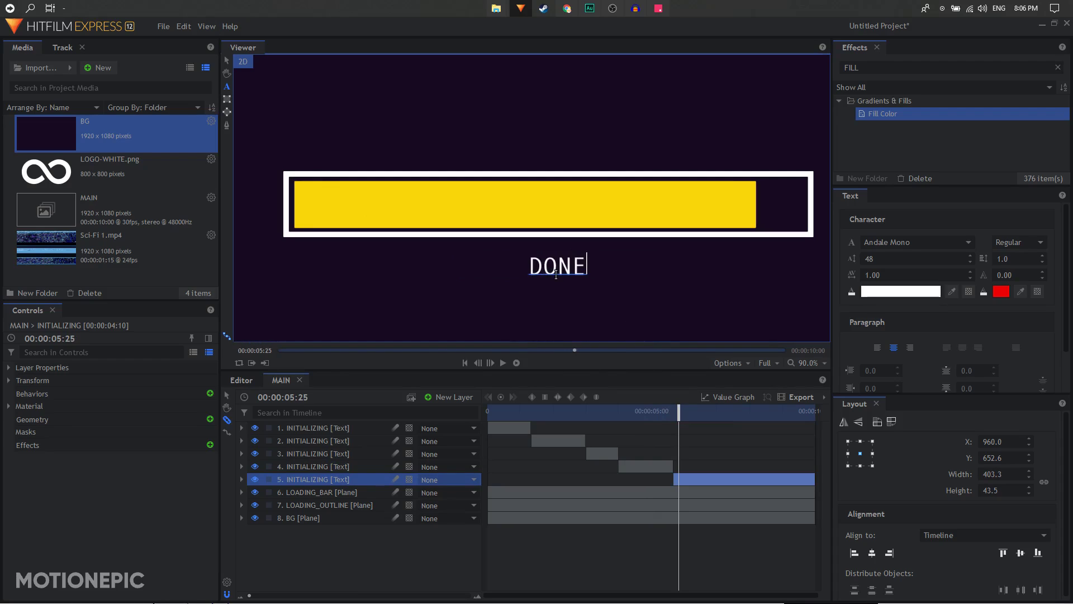
type("!")
left_click_drag(513, 421, 489, 420)
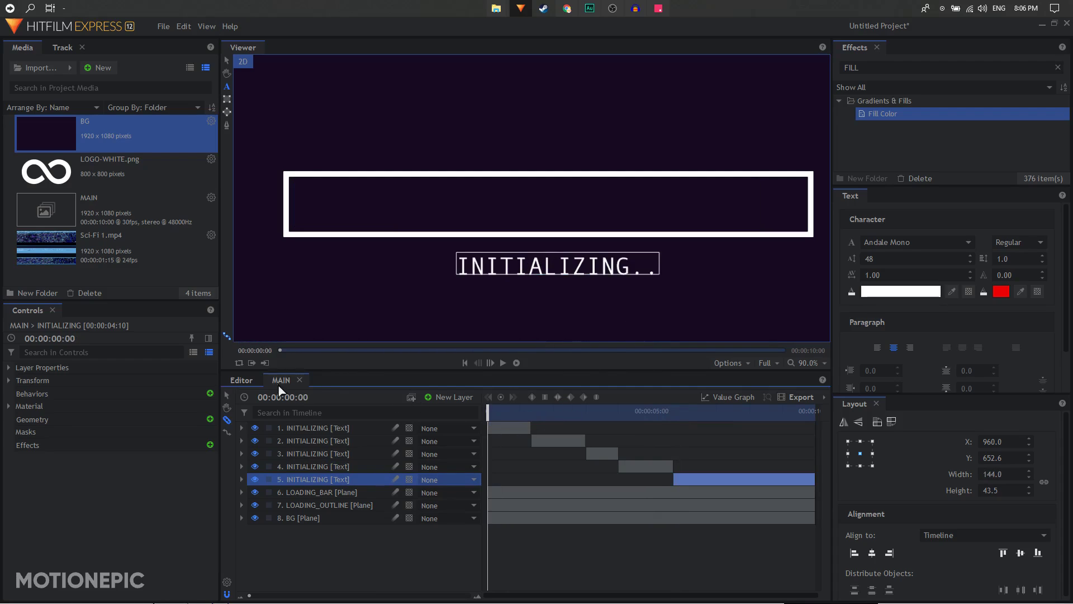
key("space")
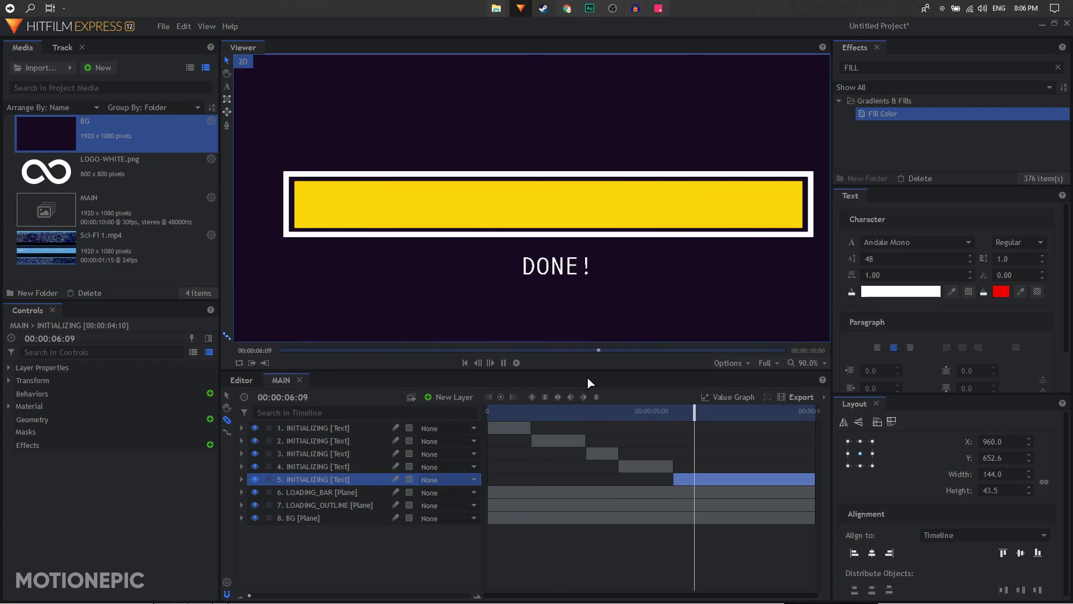
Extend the "LOGGING IN.." text to 00:00:06:03, shift the "DONE!" text to start there, and play back the change.
key("space")
left_click_drag(675, 416, 687, 418)
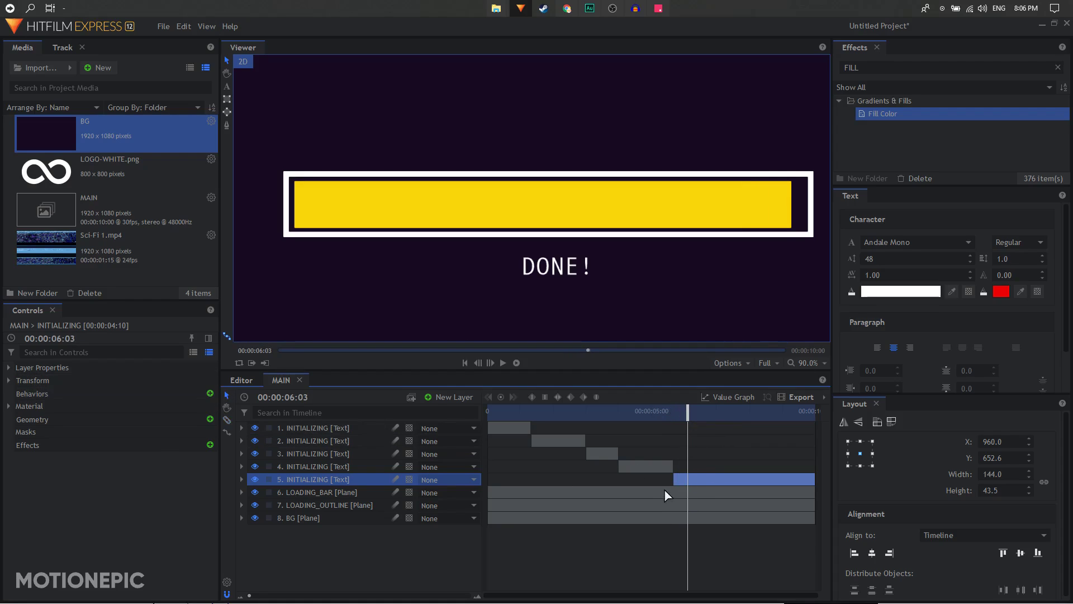
mouse_move(687, 483)
left_mouse_down()
mouse_move(701, 485)
mouse_move(687, 465)
left_mouse_up()
left_click_drag(688, 413, 657, 416)
key("space")
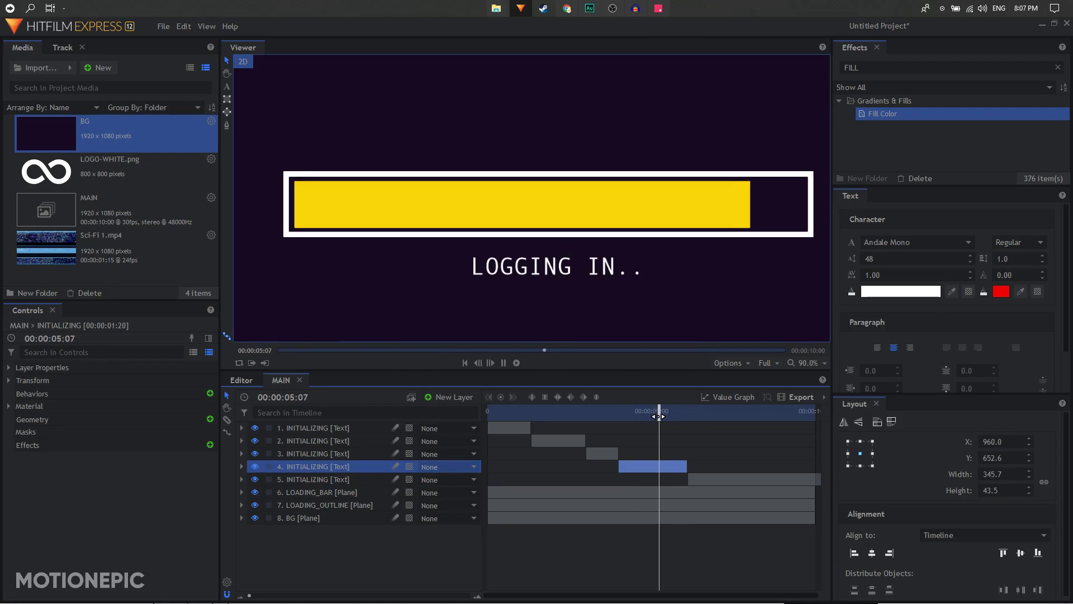
key("space")
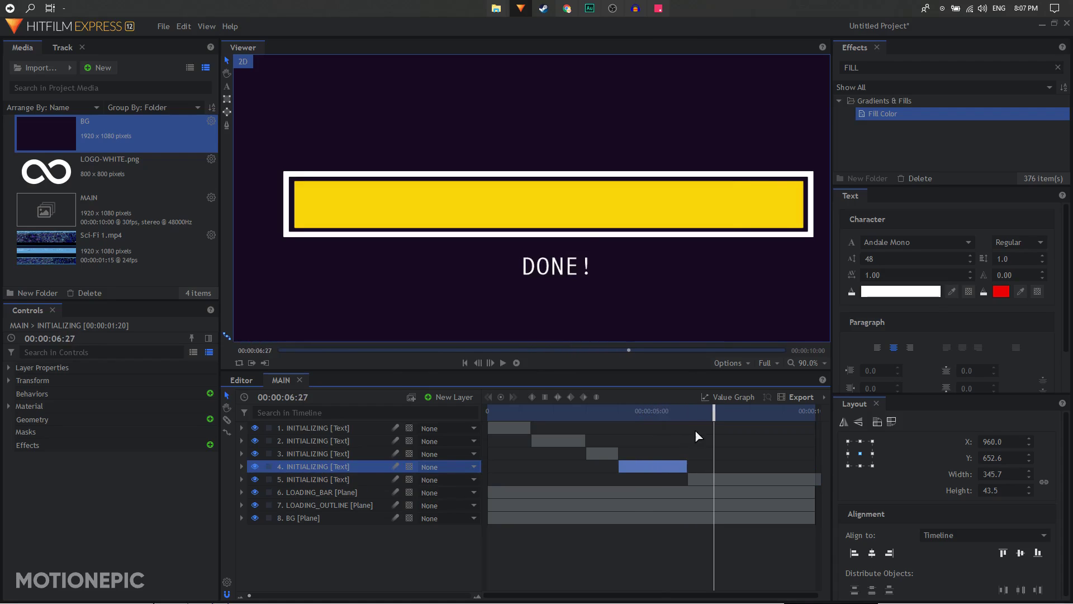
Slice the "DONE!" text, LOADING_BAR, LOADING_OUTLINE and BG layers at 00:00:06:15.
scroll(577, 223, "down", 4)
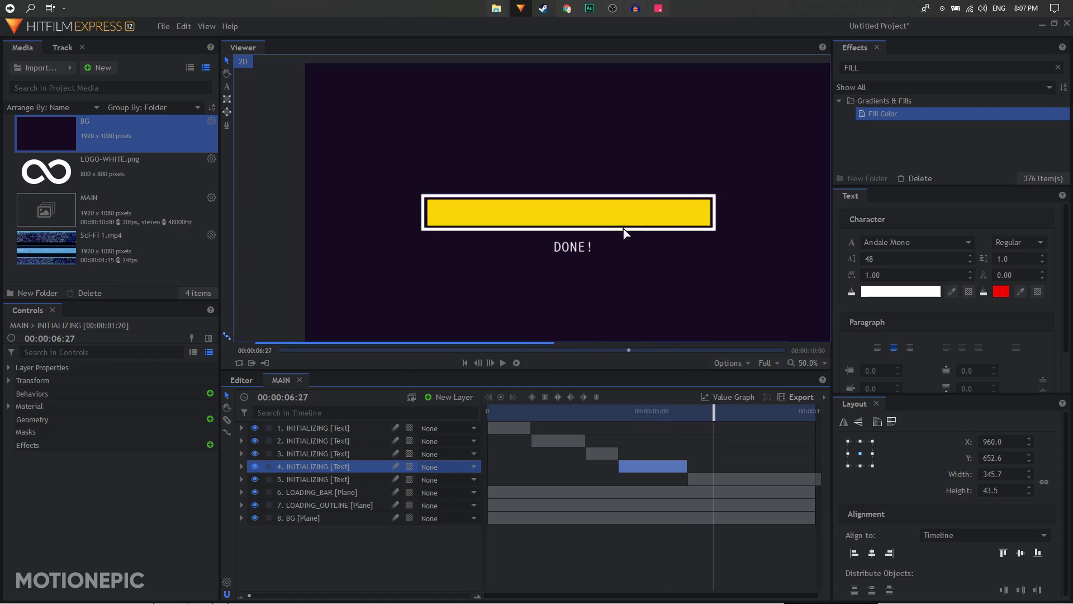
scroll(623, 246, "down", 1)
mouse_move(713, 413)
left_mouse_down()
mouse_move(684, 413)
mouse_move(701, 417)
left_mouse_up()
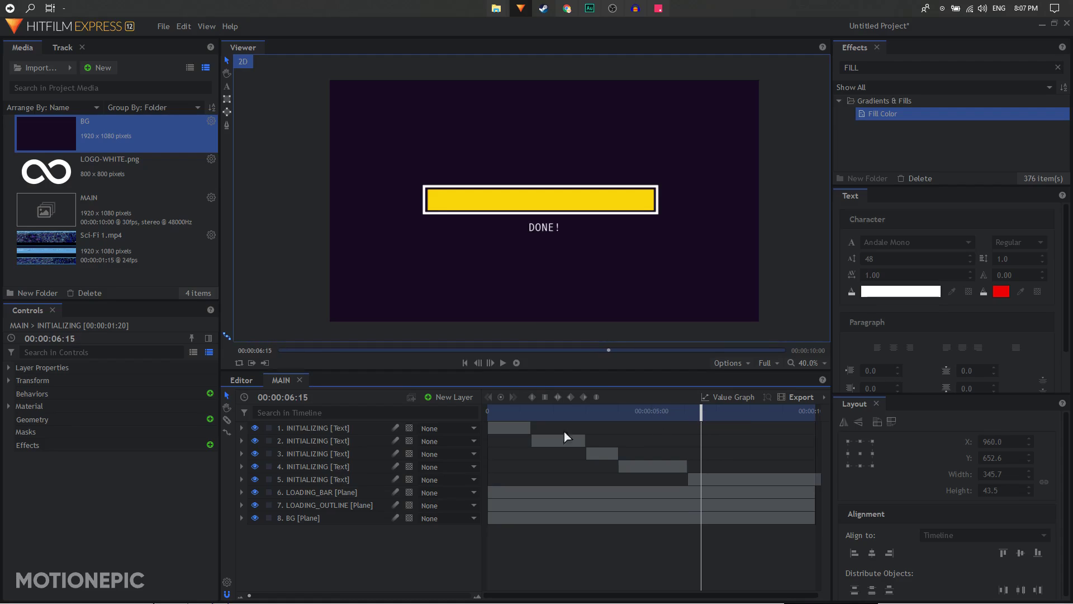
left_click(703, 479)
left_click(703, 506)
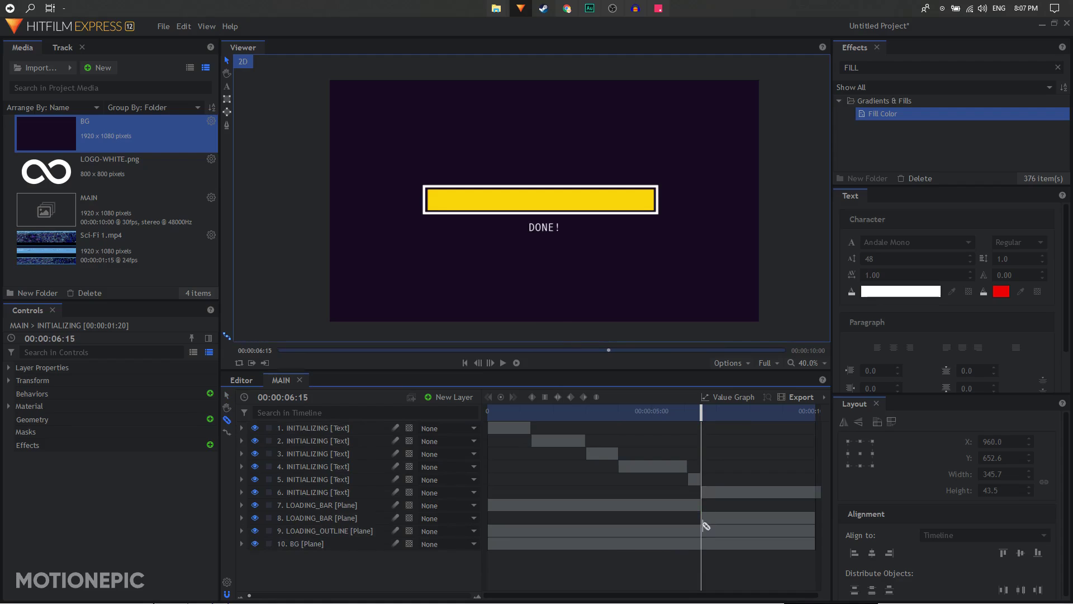
left_click(703, 531)
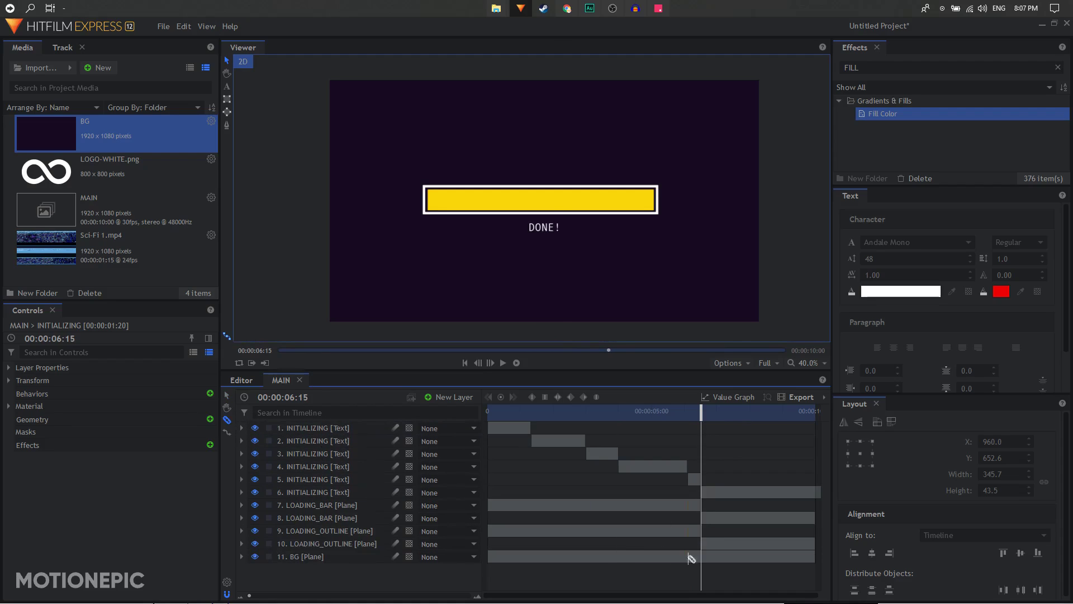
left_click(703, 558)
Select the four sliced layer pieces after 00:00:06:15 and delete them.
left_click(227, 396)
mouse_move(777, 581)
left_mouse_down()
mouse_move(739, 466)
mouse_move(767, 581)
left_mouse_up()
left_click(739, 465)
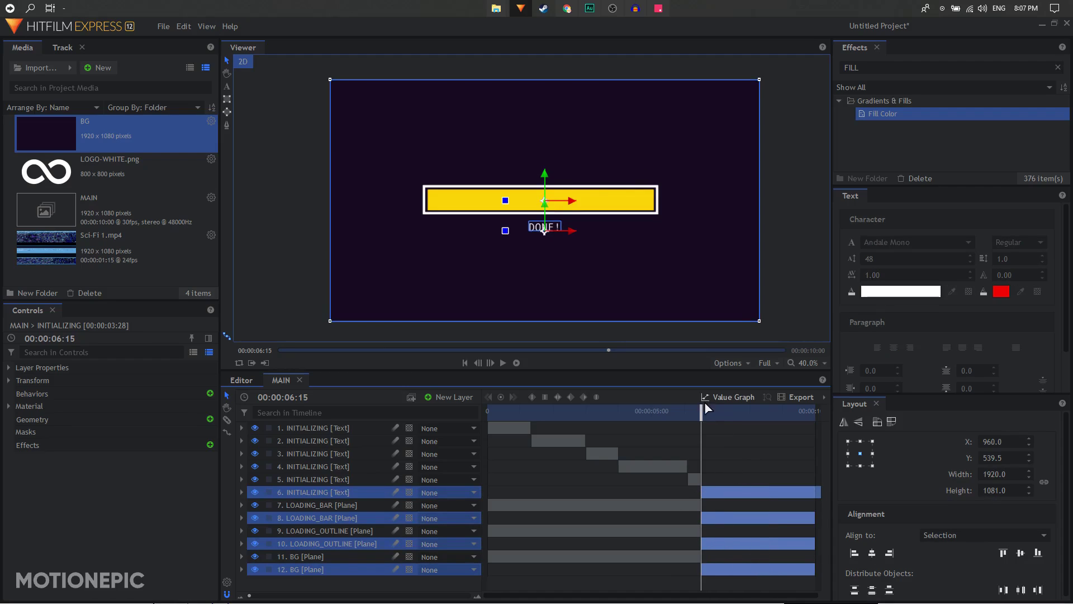
key("Delete")
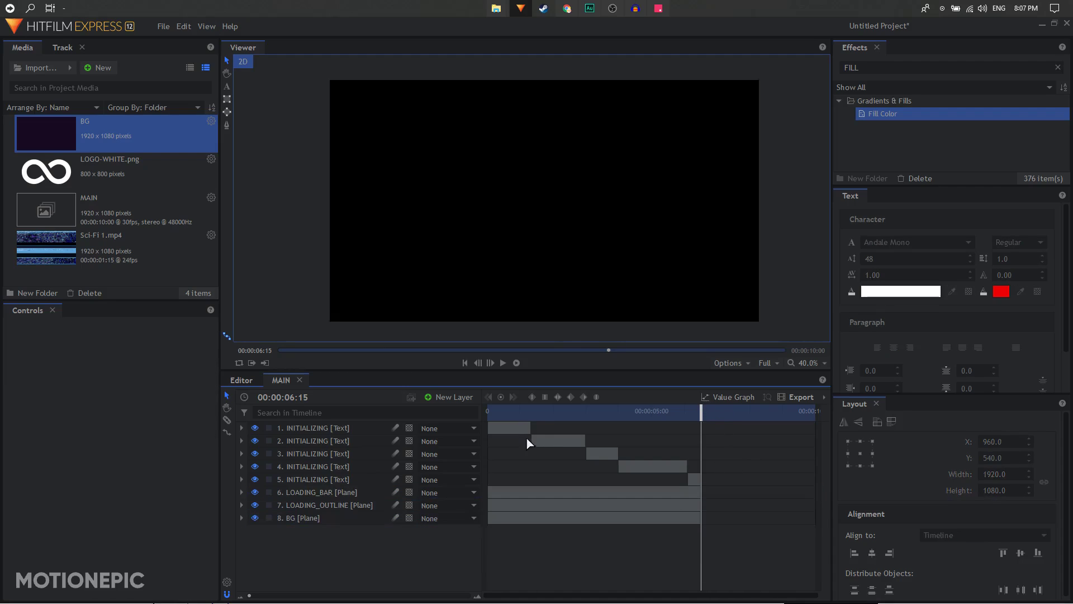
Add LOGO-WHITE.png as the top layer of the timeline, starting at 00:00:06:15.
left_click(91, 175)
left_click_drag(396, 328, 661, 431)
left_click_drag(520, 428, 726, 451)
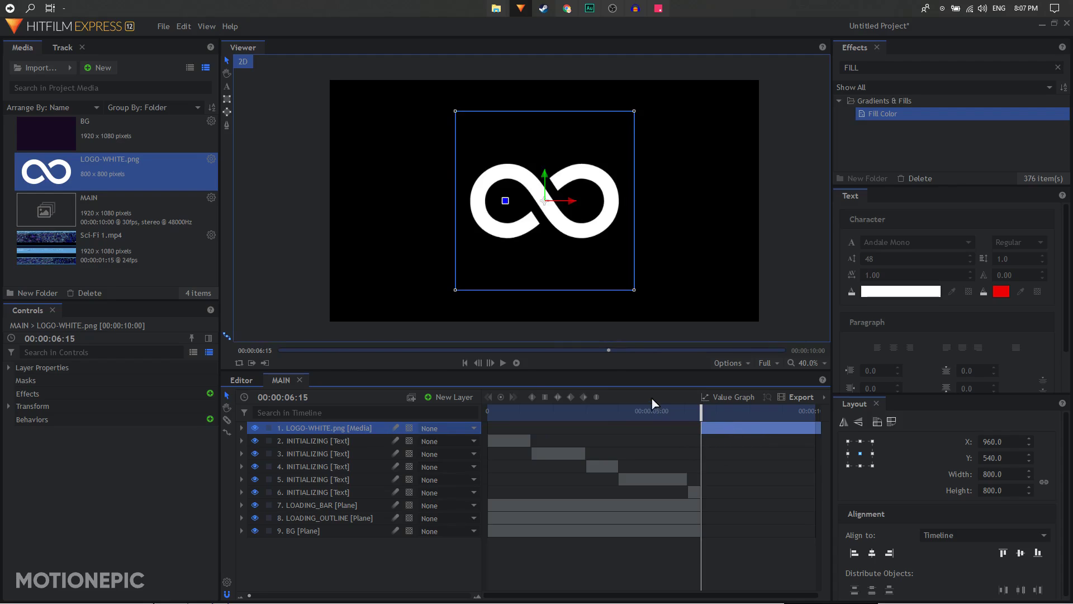
Scale the LOGO-WHITE.png layer to 40% and collapse its properties.
left_click(241, 428)
left_click(253, 466)
left_click_drag(436, 518, 399, 518)
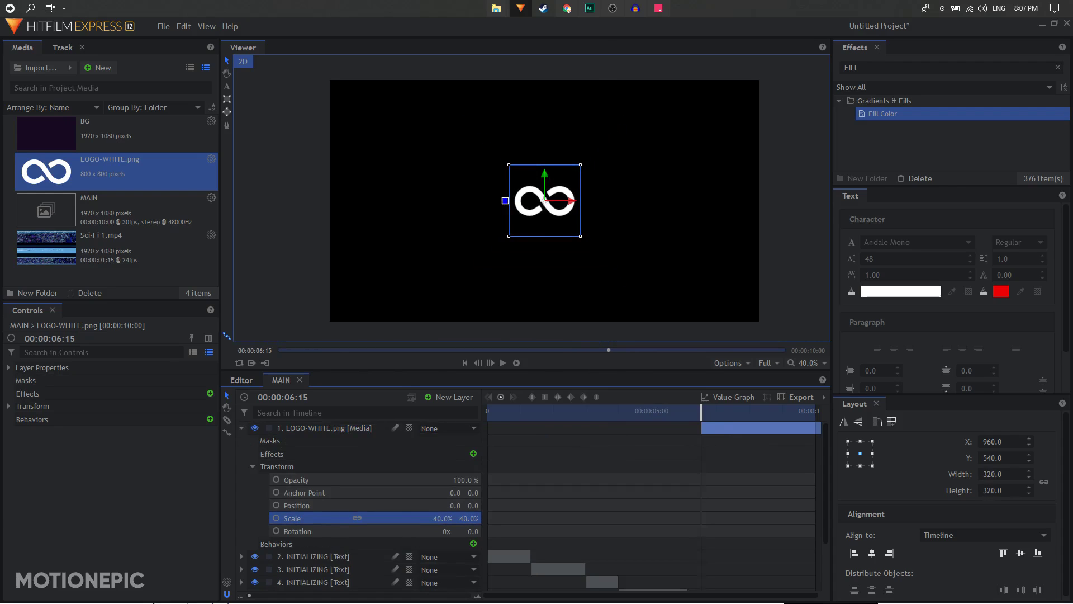
left_click(242, 428)
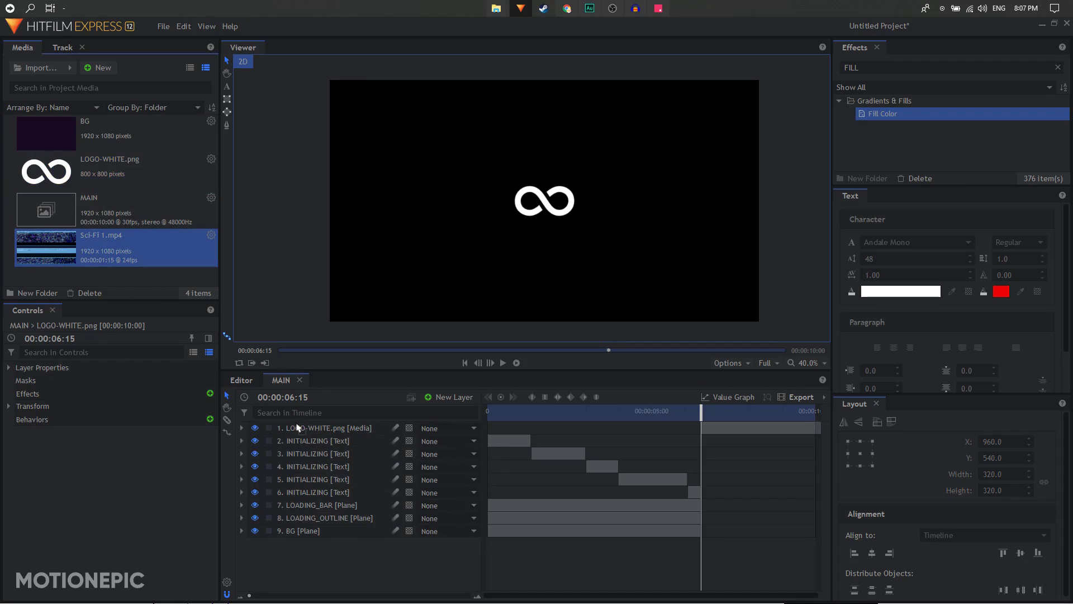
Place Sci-Fi 1.mp4 above the logo layer and position the clip across the cut at 00:00:06:15.
left_click_drag(298, 427, 323, 430)
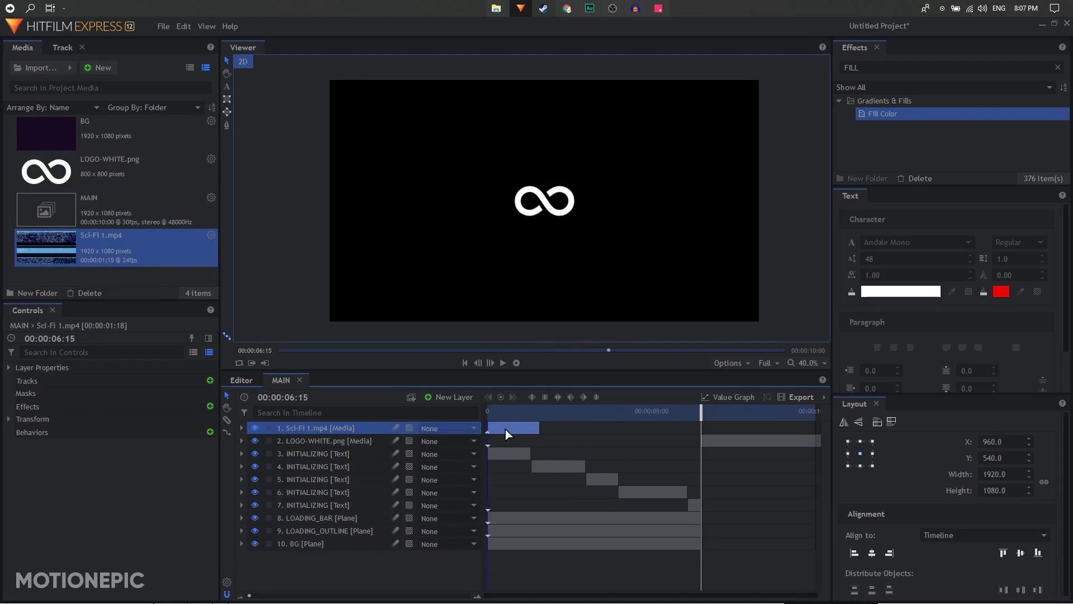
left_click_drag(506, 432, 693, 428)
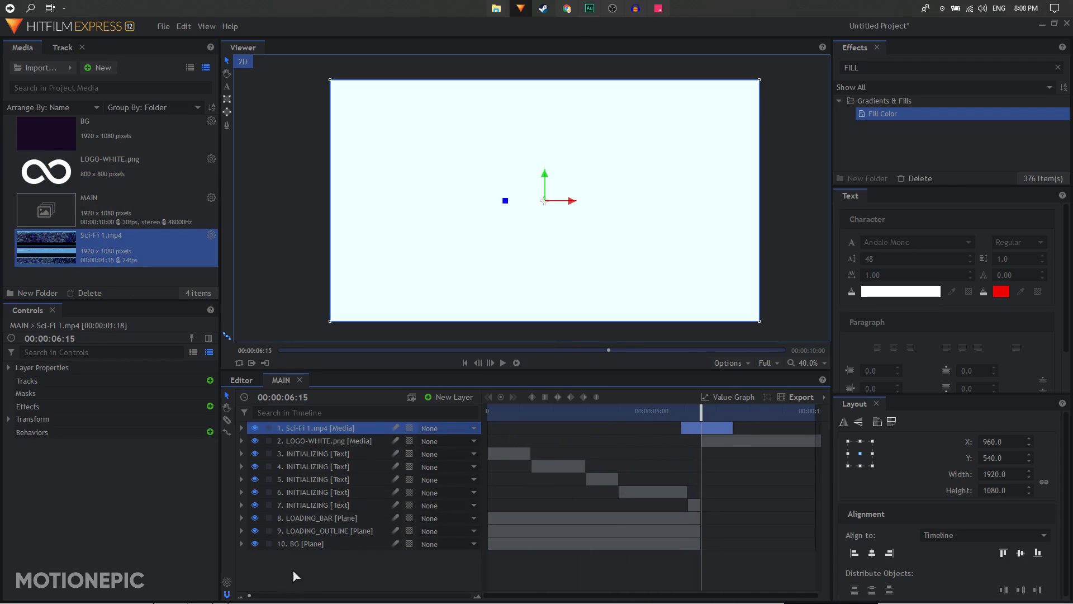
mouse_move(253, 597)
left_mouse_down()
mouse_move(288, 597)
mouse_move(267, 597)
left_mouse_up()
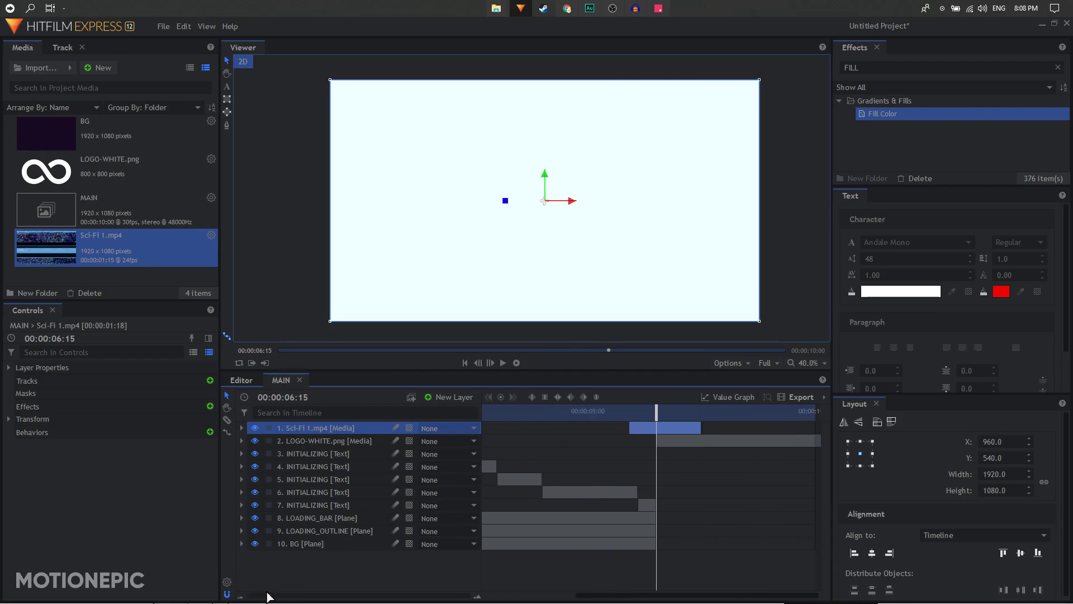
left_click_drag(649, 435, 647, 428)
Trim both ends of the Sci-Fi 1.mp4 clip to a short piece around the logo cut and play back the transition.
left_click_drag(277, 597, 300, 600)
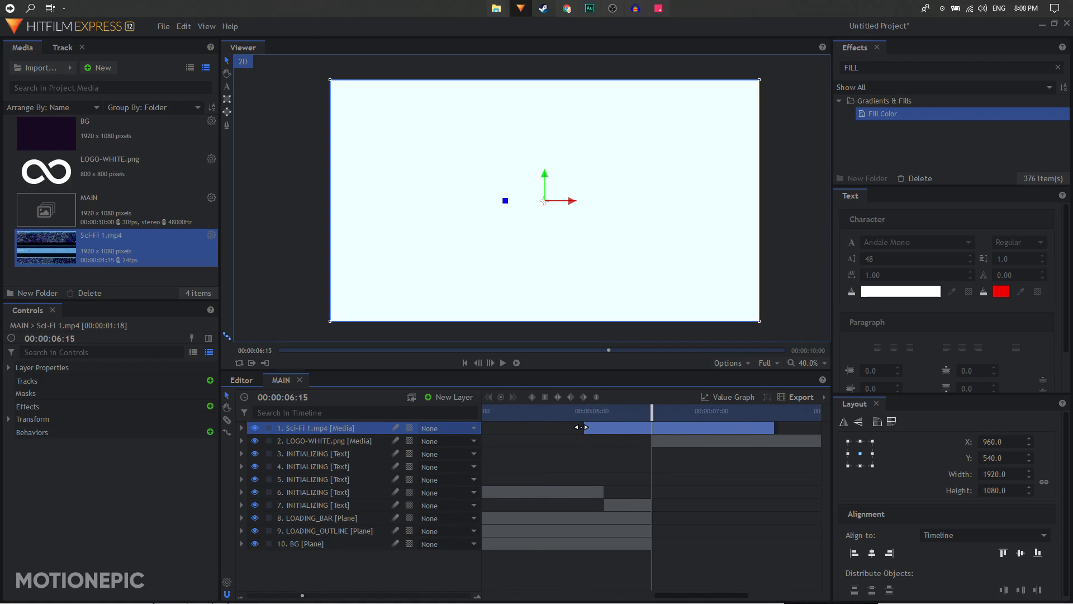
left_click_drag(583, 426, 628, 430)
left_click_drag(773, 430, 605, 415)
left_click(624, 413)
key("space")
key("space")
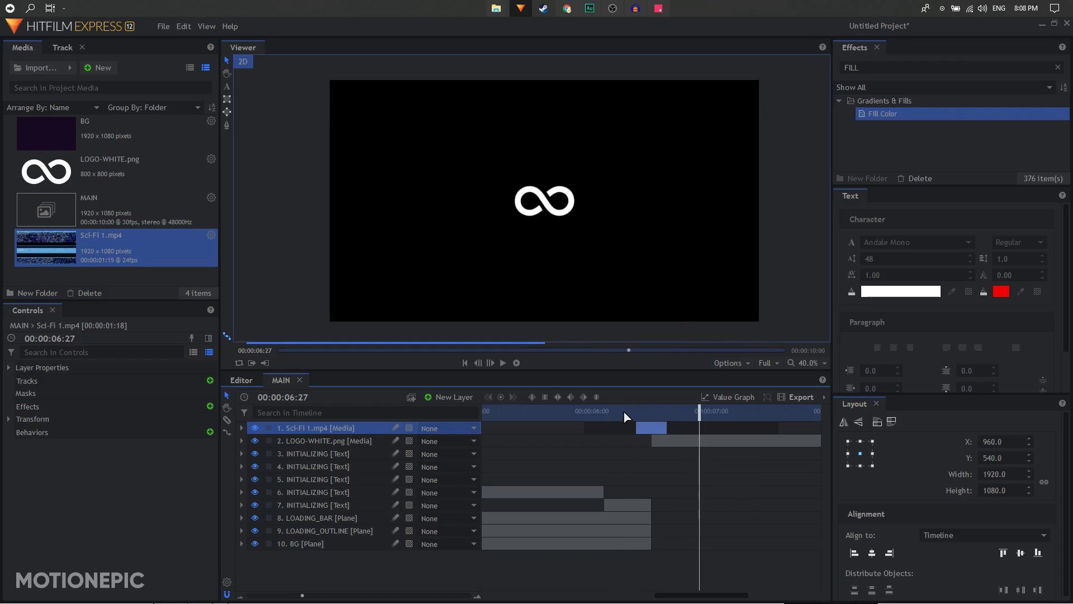
left_click(615, 412)
key("space")
left_click(579, 413)
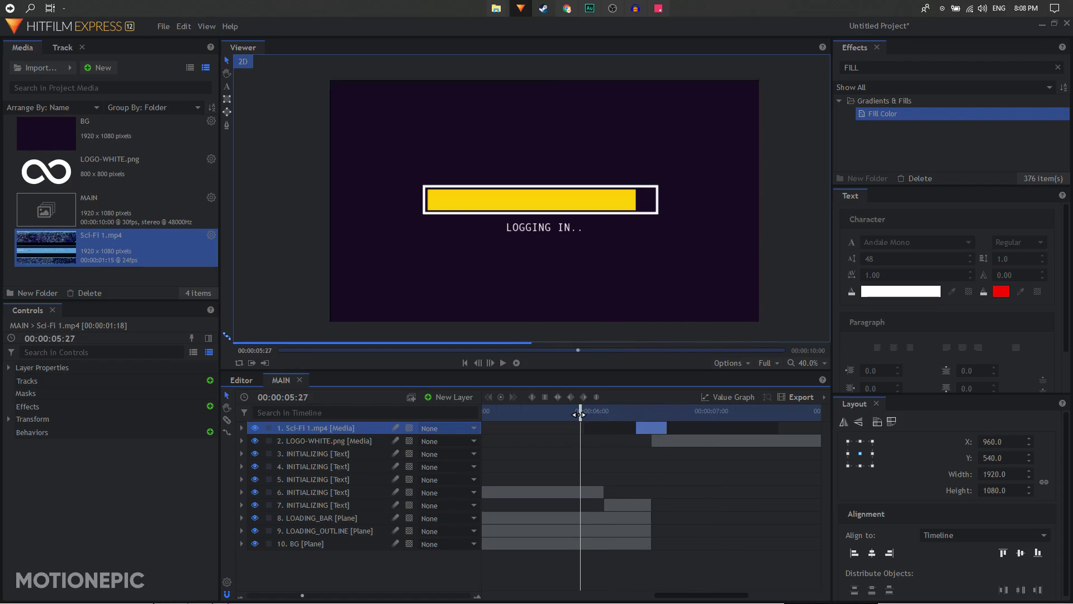
key("space")
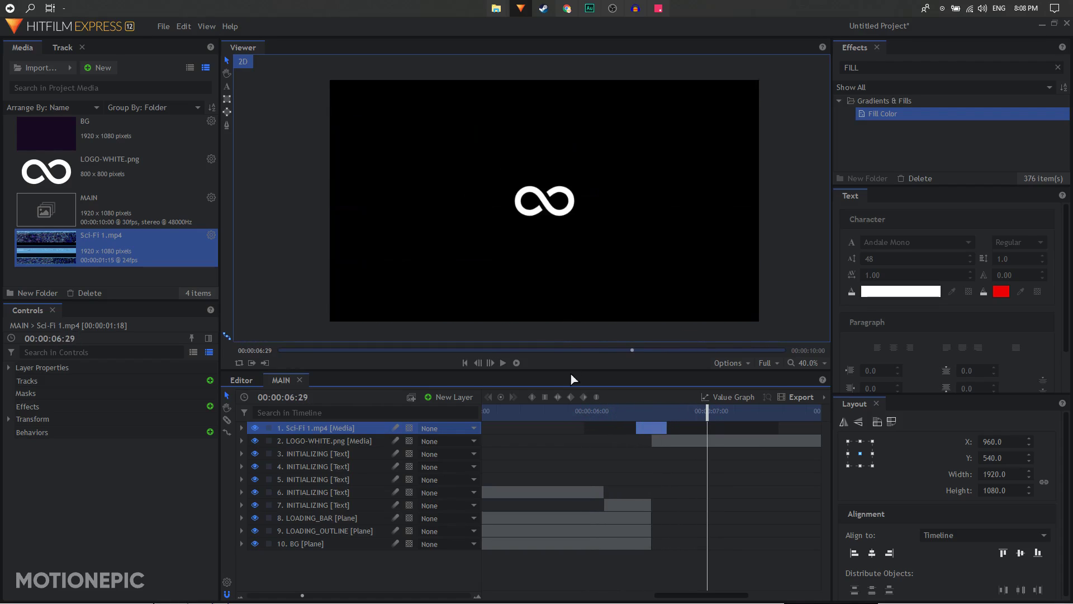
Return to the start of the timeline, add a grade layer on top and rename it DETAILS.
left_click(465, 363)
left_click_drag(302, 594, 252, 594)
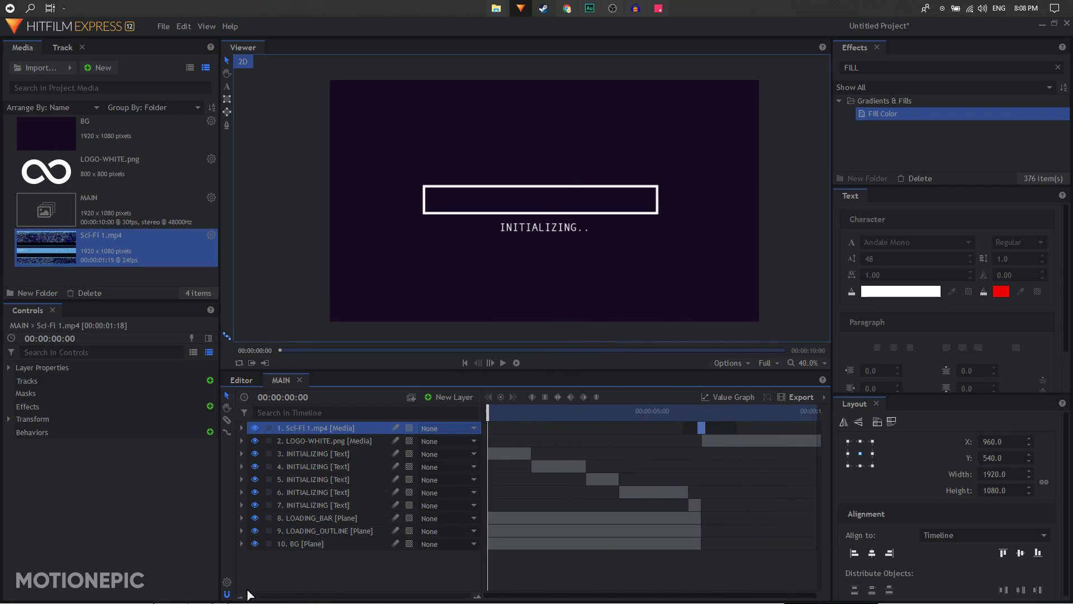
scroll(553, 194, "up", 2)
scroll(553, 197, "down", 2)
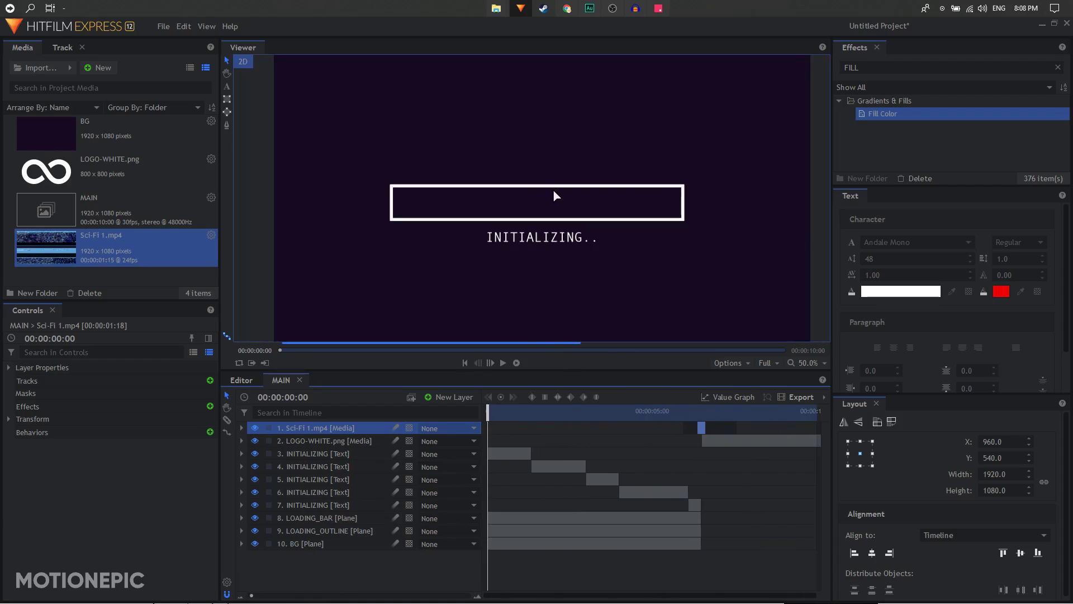
left_click_drag(541, 242, 545, 237)
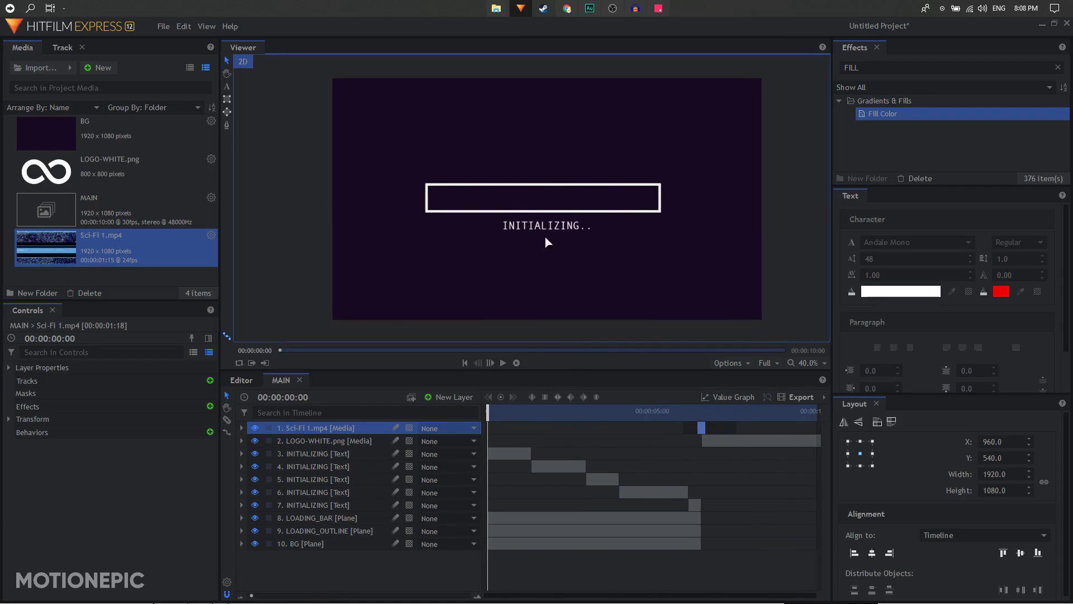
left_click(433, 398)
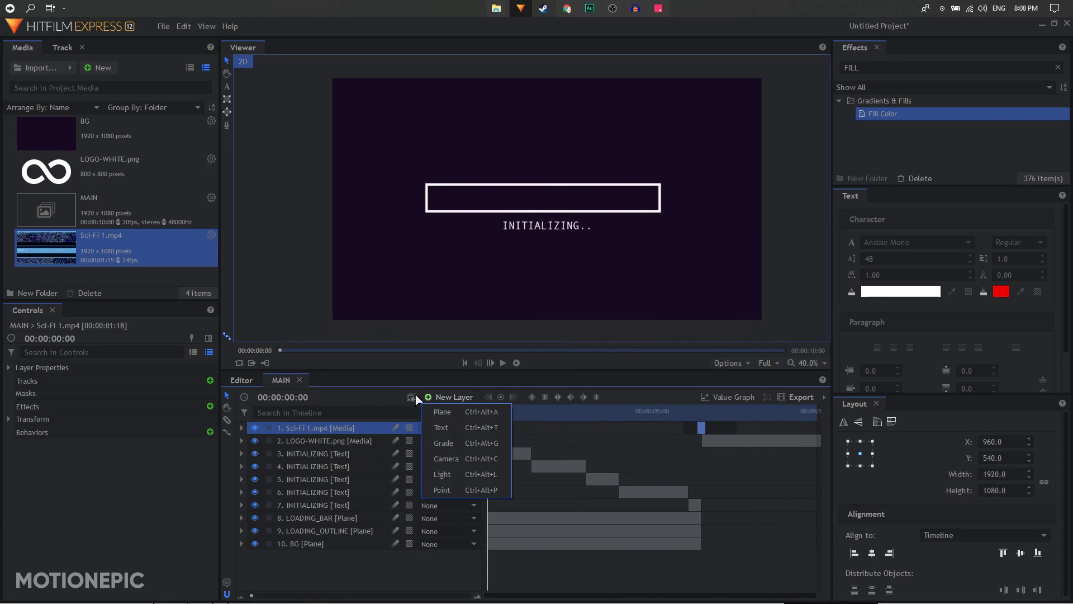
left_click(443, 442)
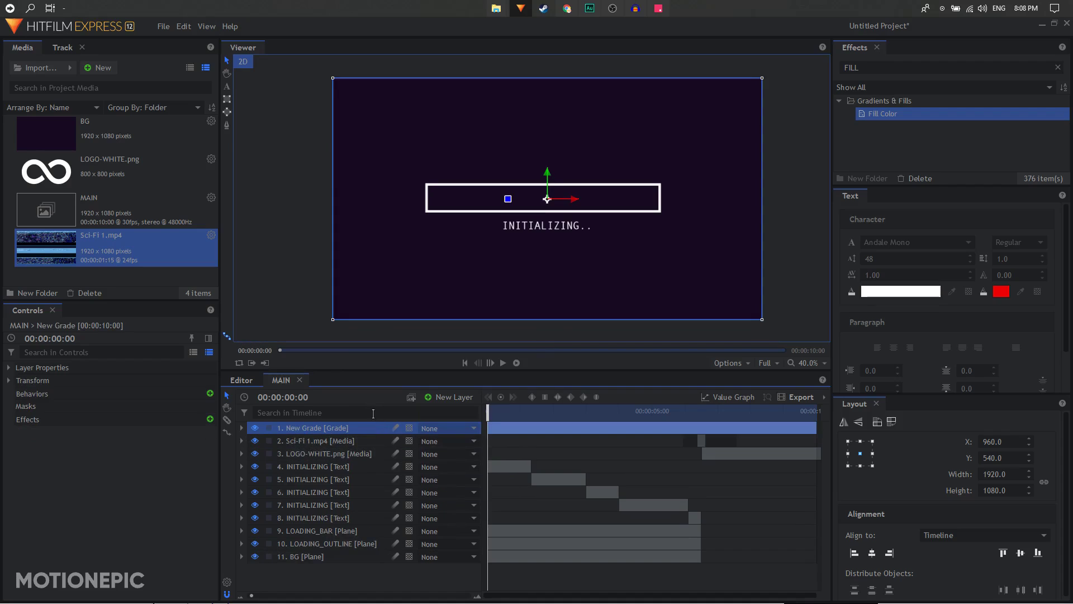
double_click(323, 428)
type("DETA")
type("ILS")
key("Return")
Search the effects for "GRID" and apply the Grid effect to the DETAILS layer.
left_click(1058, 67)
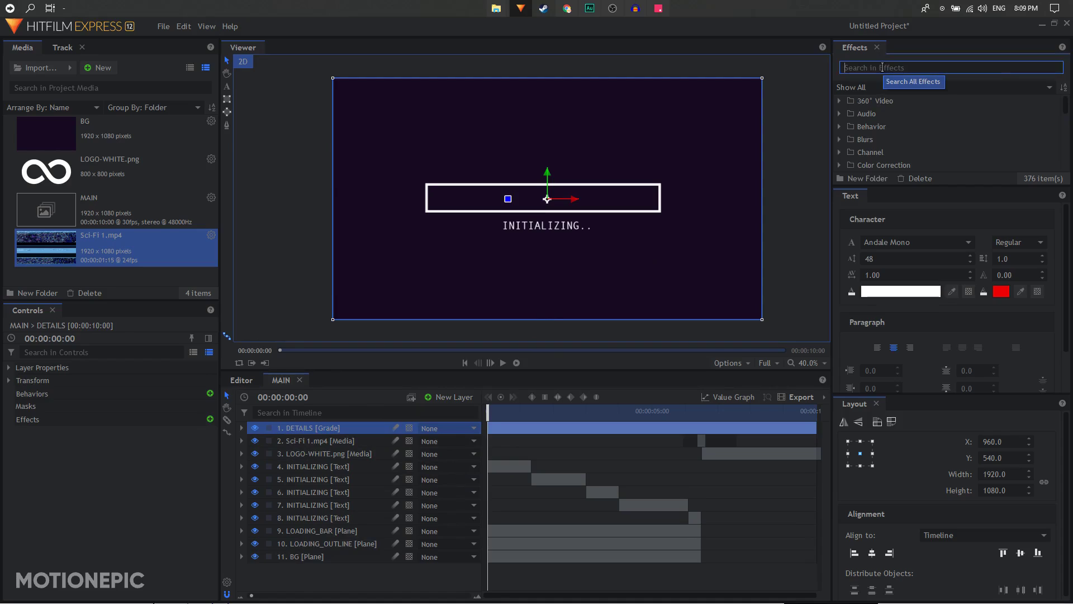
type("GRID")
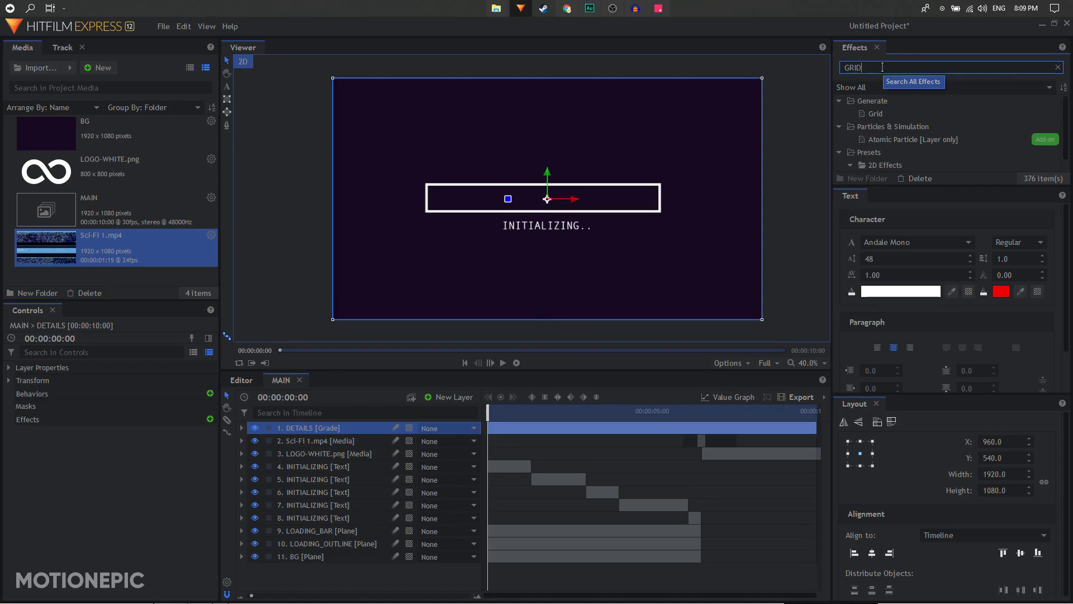
left_click_drag(875, 113, 407, 398)
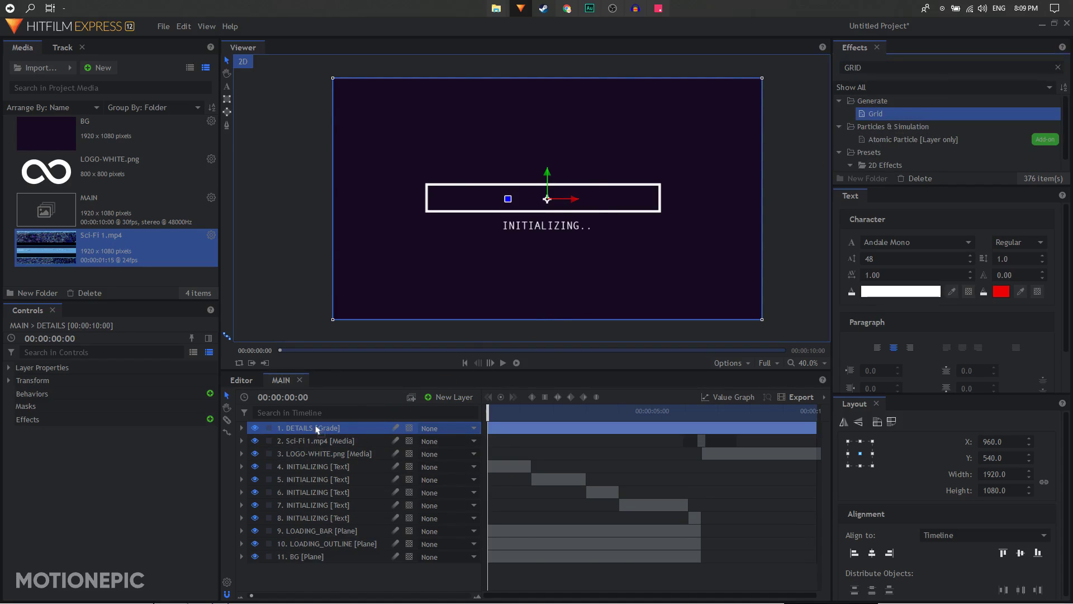
left_click_drag(317, 429, 317, 429)
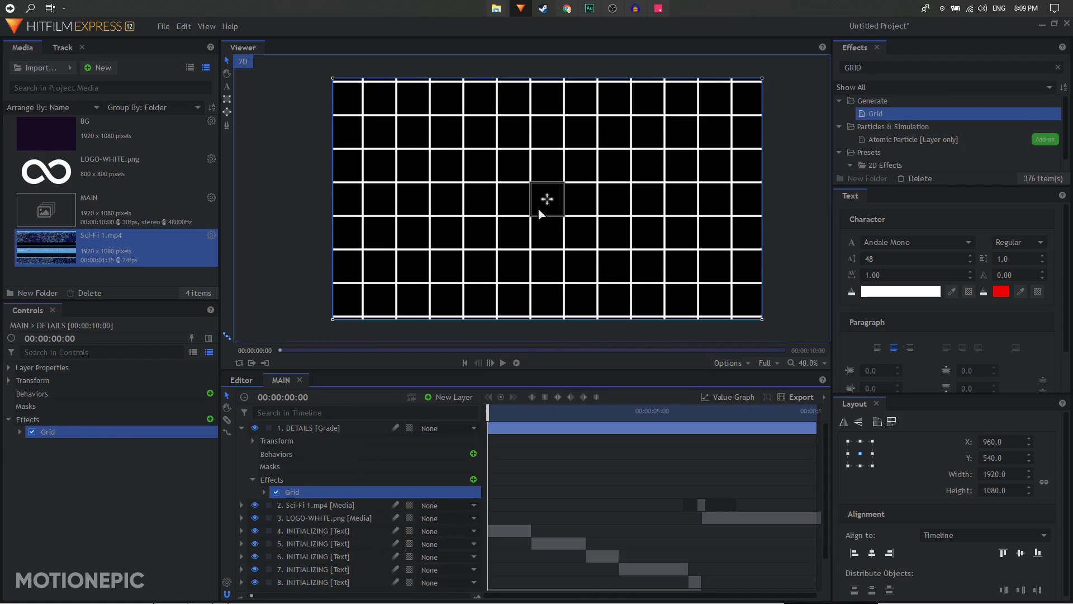
Stretch the grid cell beyond both sides of the frame and flatten its height to form dense horizontal lines.
left_click_drag(533, 203, 308, 200)
left_click_drag(565, 209, 781, 217)
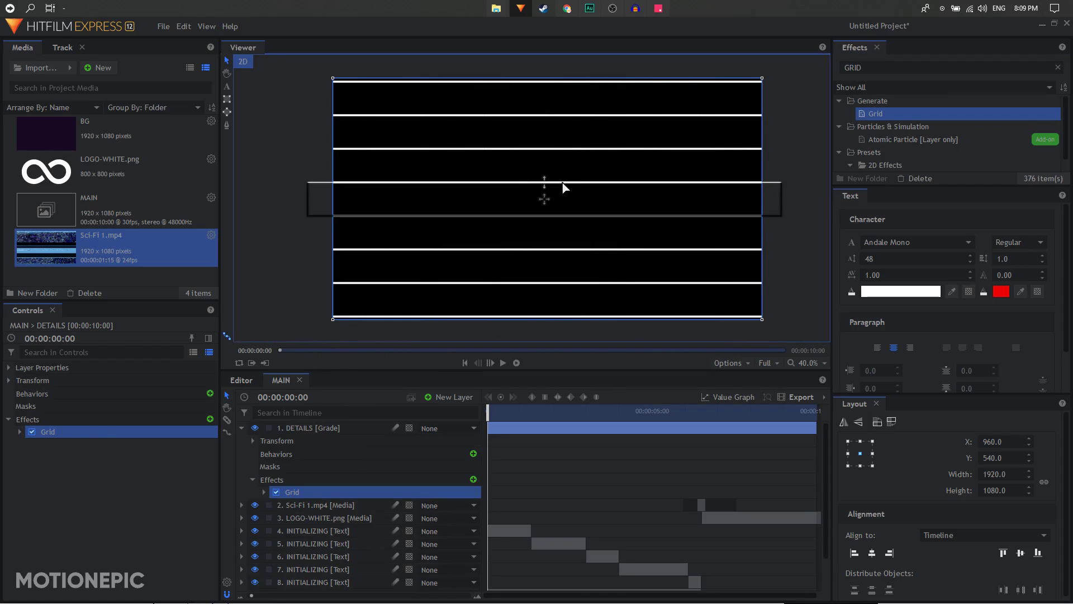
left_click_drag(547, 184, 551, 218)
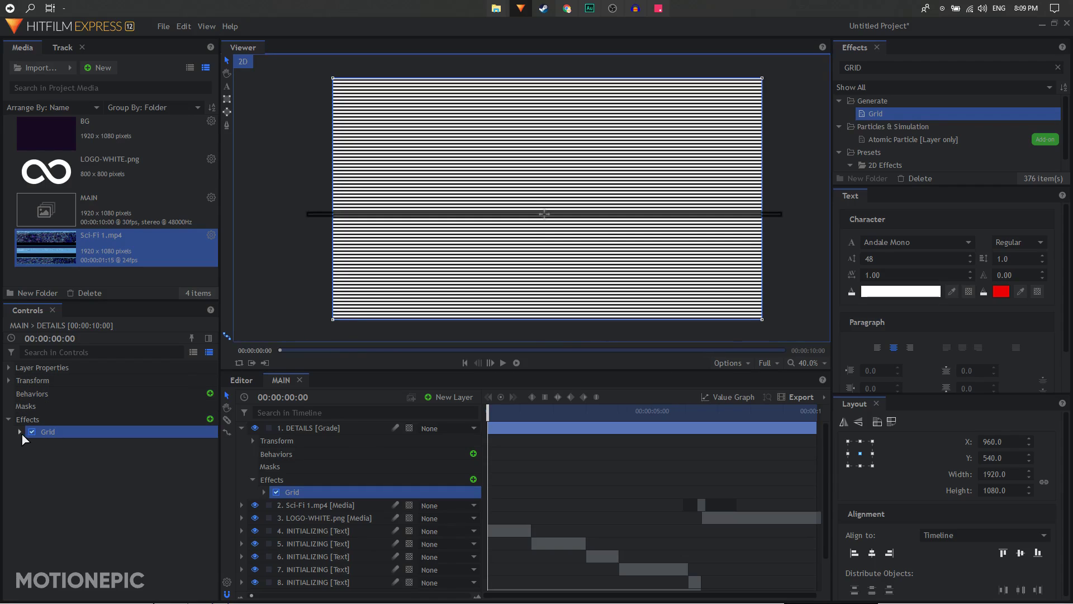
Set the Grid effect's border radius to 2 and inspect the thinner lines up close.
left_click(20, 432)
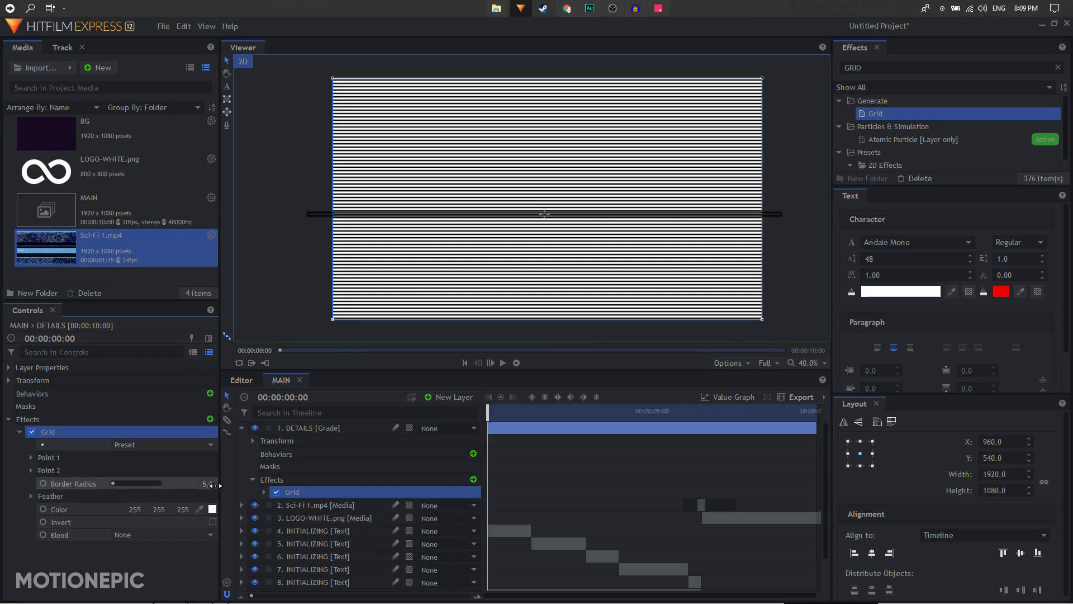
type("2")
key("Return")
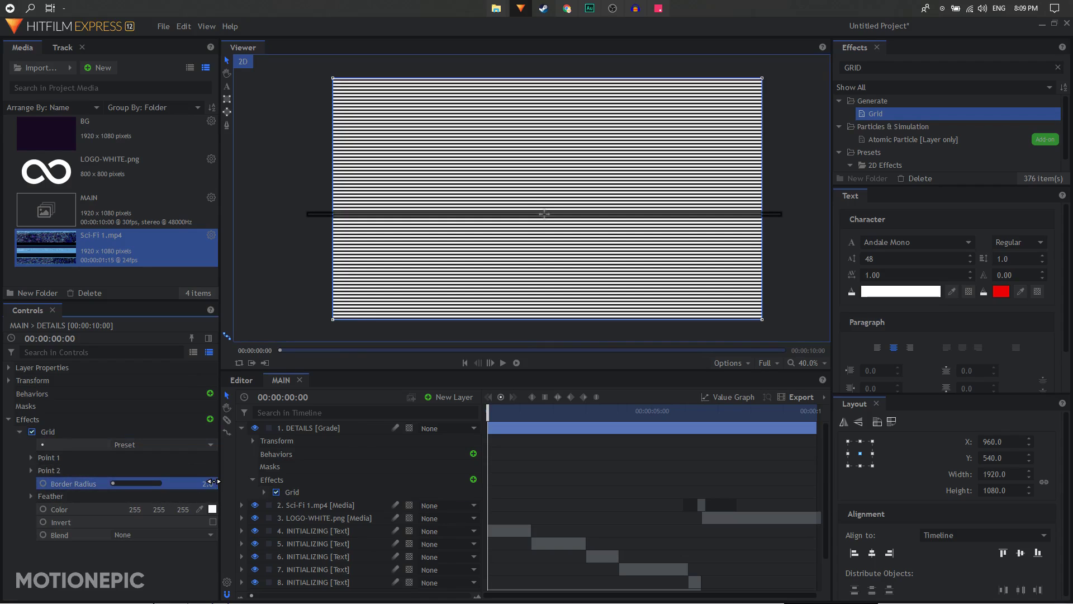
scroll(539, 176, "up", 1)
scroll(540, 177, "up", 2)
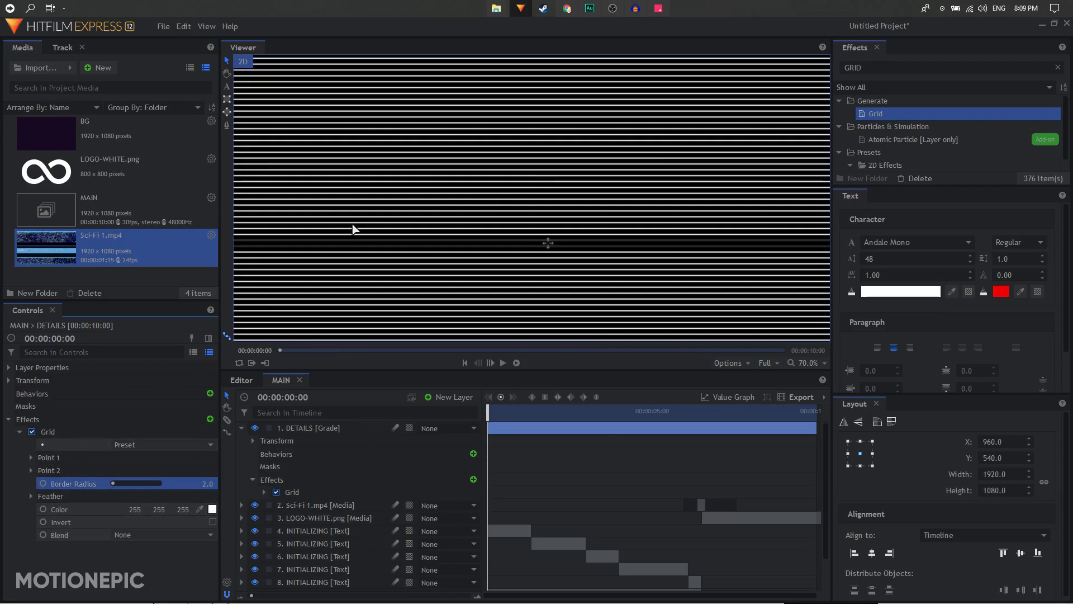
left_click_drag(353, 225, 463, 187)
scroll(403, 216, "down", 1)
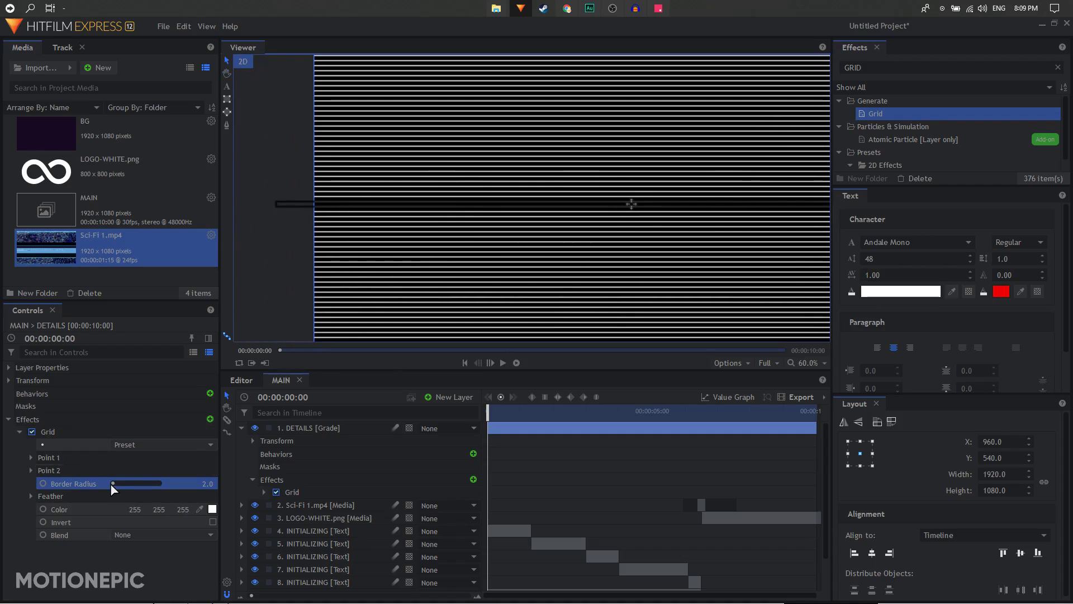
Set the Grid effect's blend mode to Subtract and both its Feather X and Feather Y to 0.
left_click(143, 537)
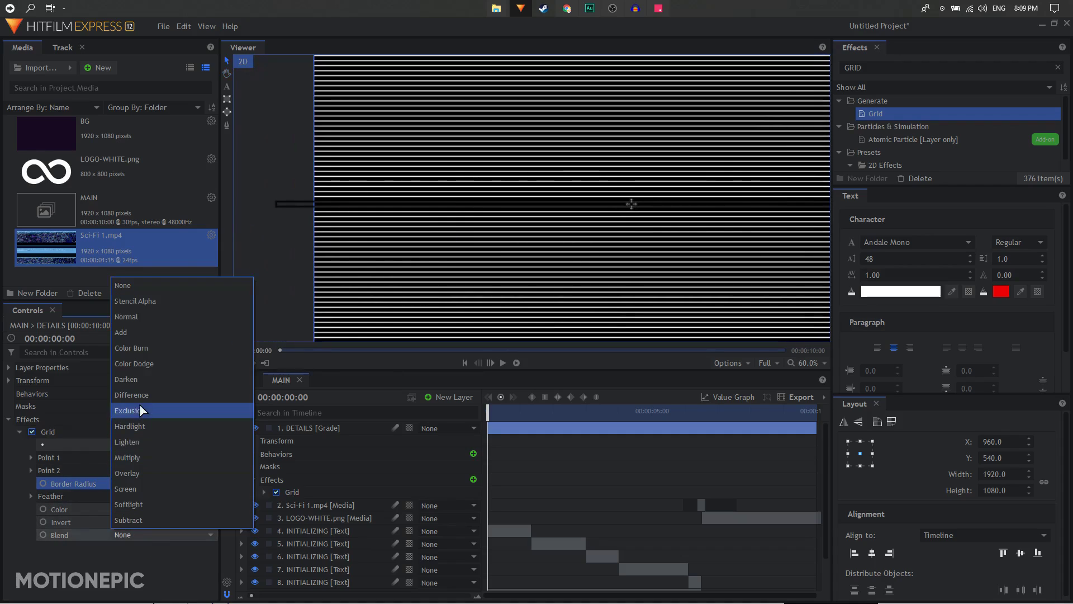
left_click(130, 526)
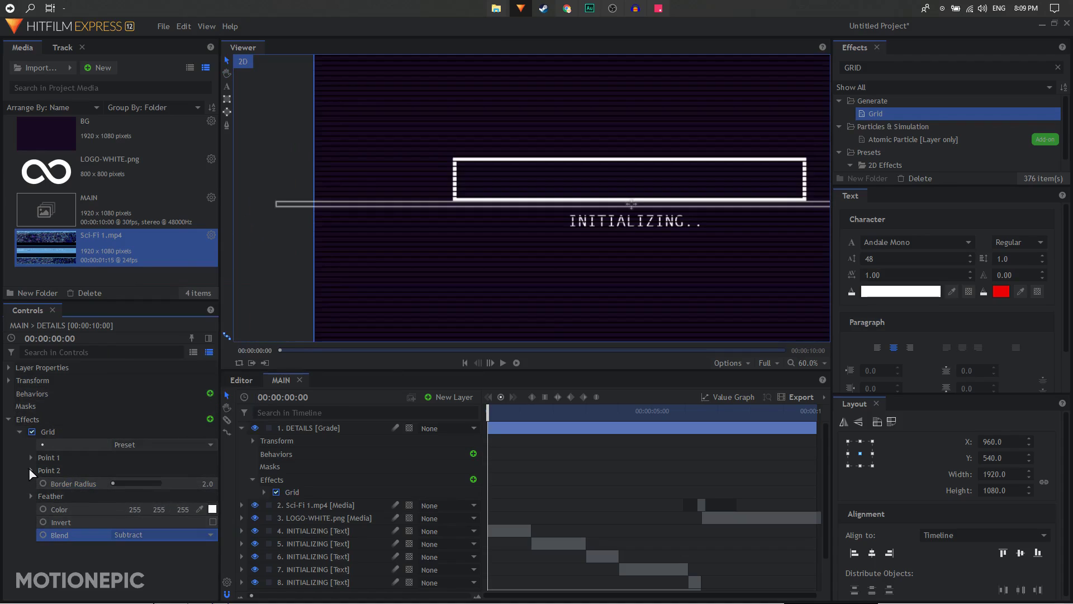
left_click(31, 497)
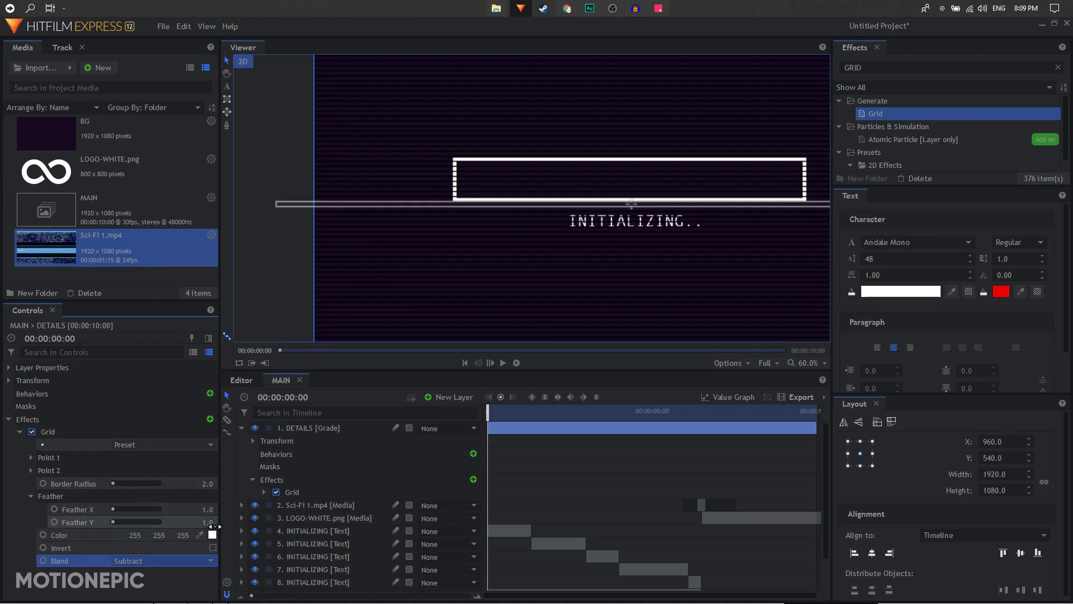
mouse_move(208, 509)
left_mouse_down()
mouse_move(199, 509)
mouse_move(211, 523)
left_mouse_up()
scroll(622, 224, "up", 3)
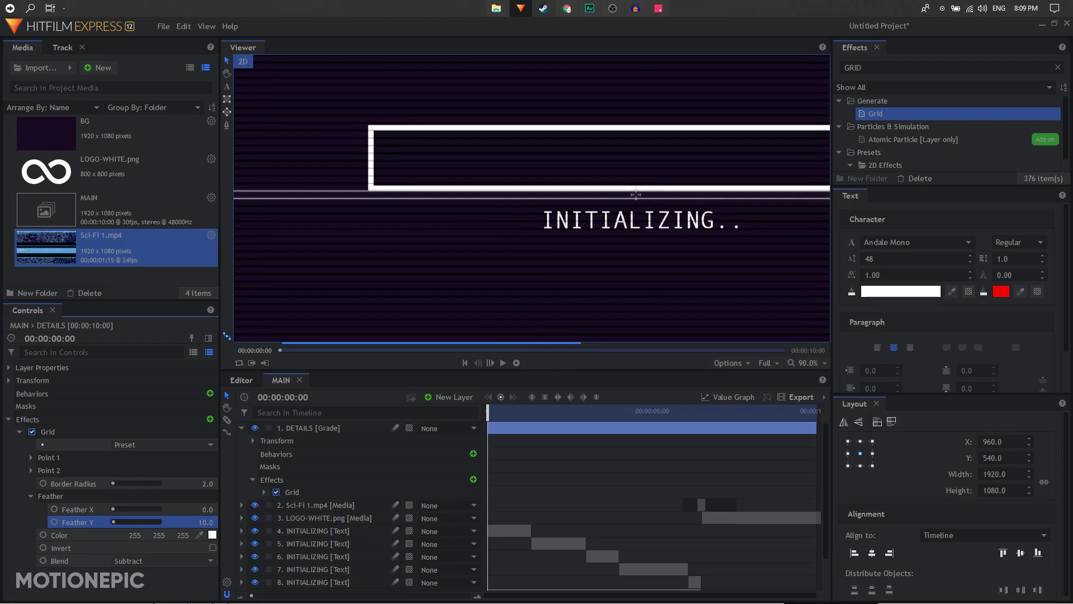
key("Down")
key("Down")
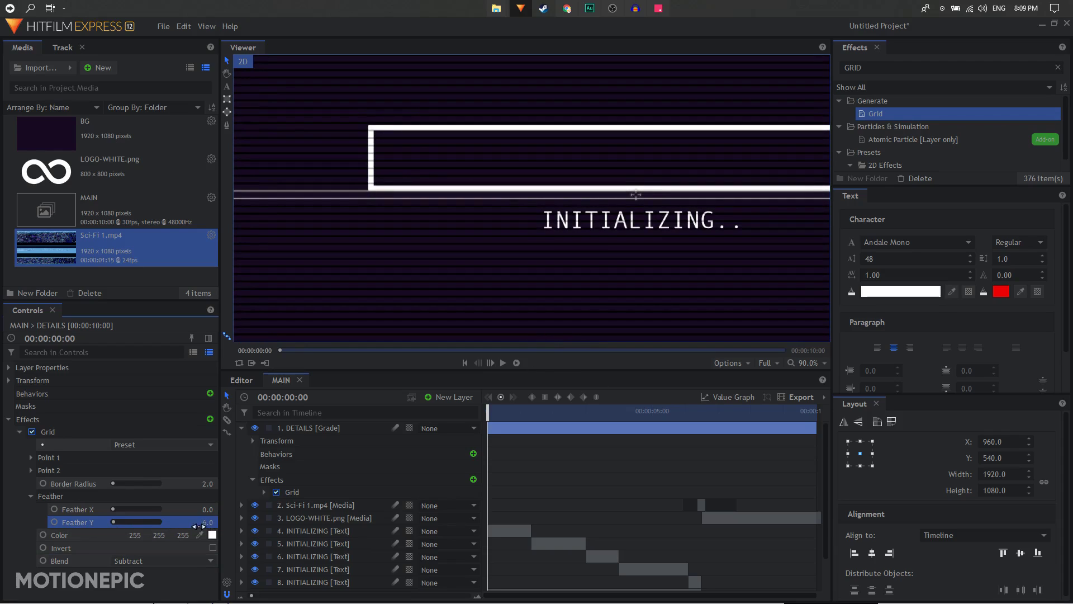
left_click_drag(198, 526, 194, 527)
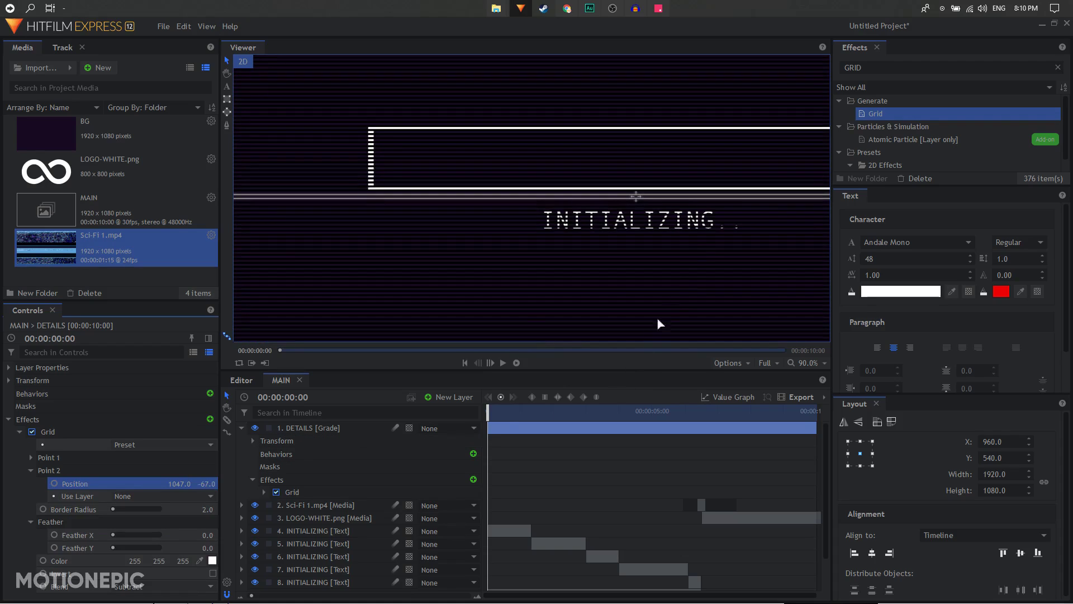
Inspect the scan lines over the loading bar up close and set the Grid effect's border radius to 1.
scroll(696, 229, "down", 2)
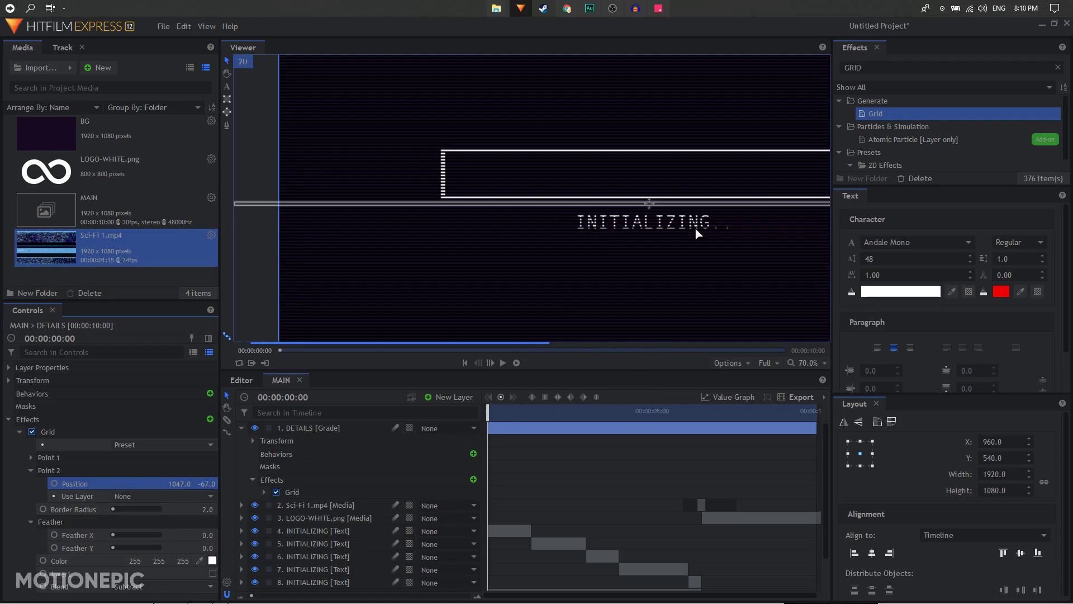
scroll(696, 228, "down", 1)
left_click_drag(696, 229, 566, 224)
scroll(494, 218, "up", 3)
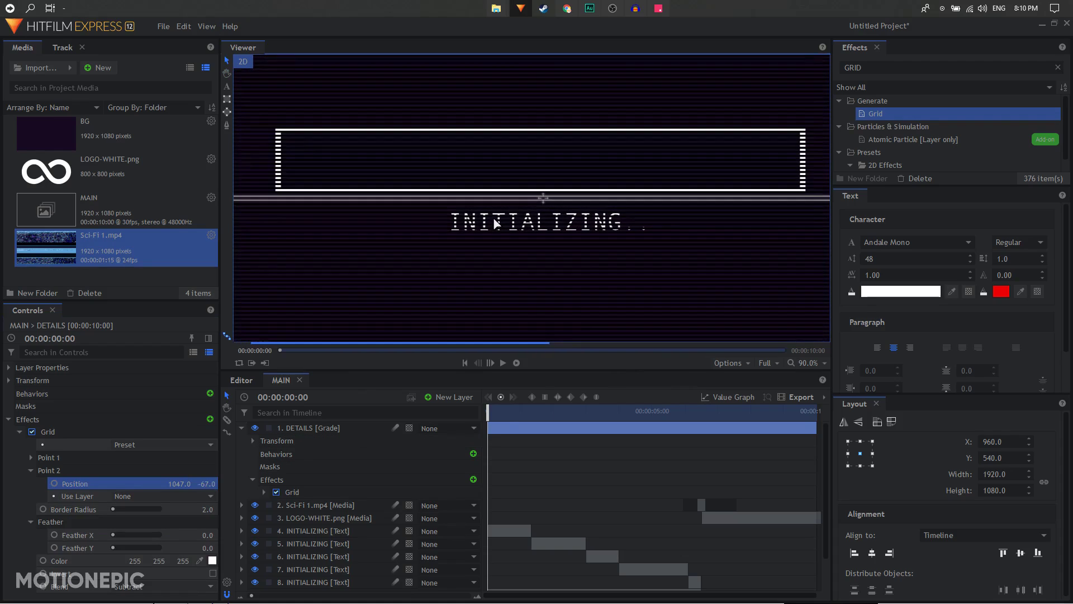
scroll(495, 223, "up", 2)
scroll(456, 233, "down", 1)
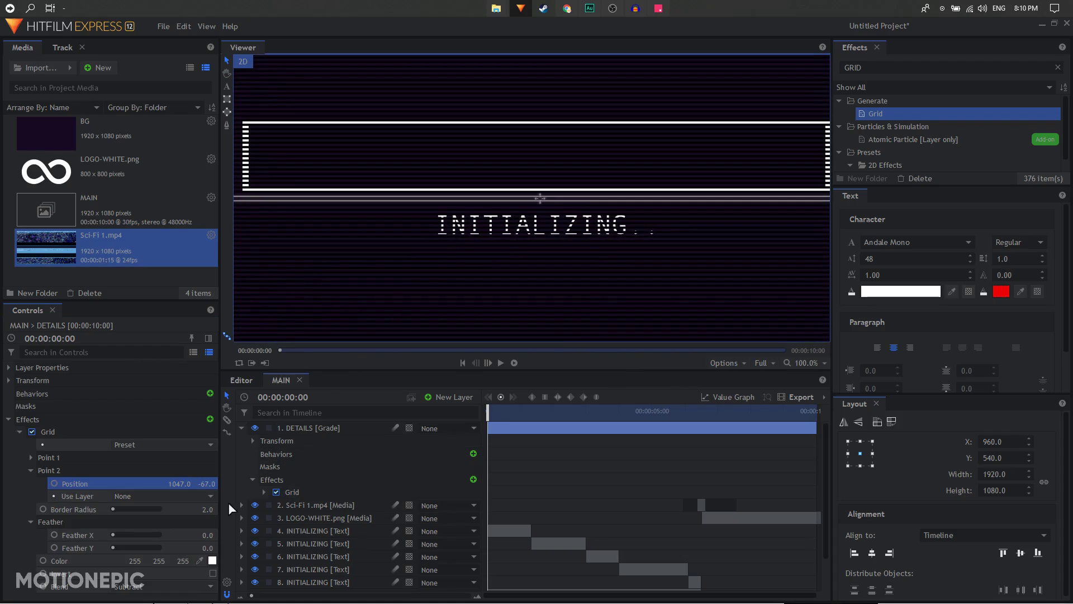
type("1")
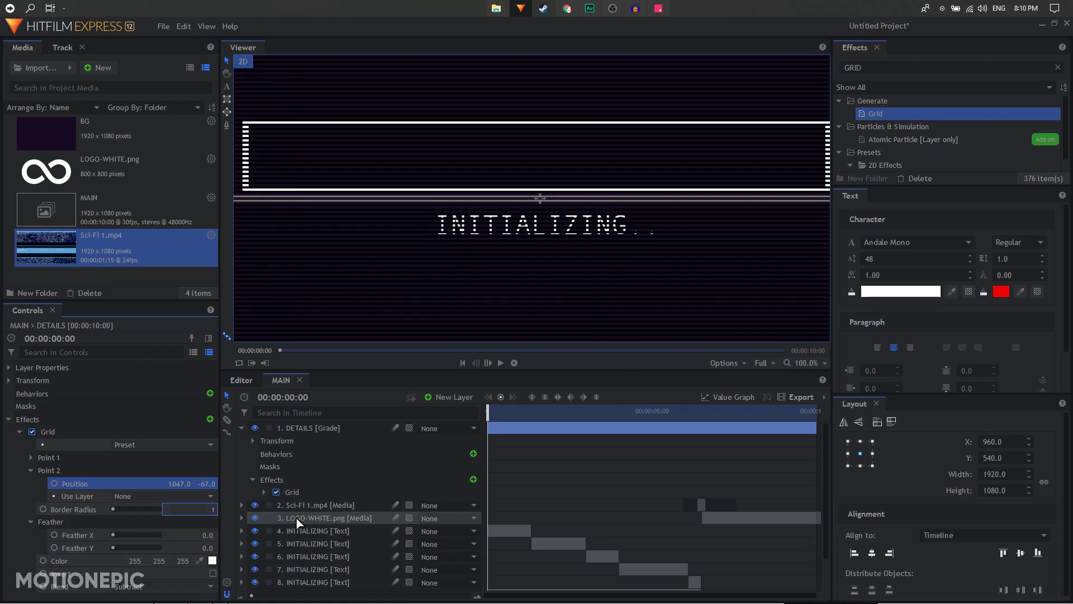
key("Return")
Flatten the grid cell further for denser lines by moving Point 2 to position 1047, -71.
left_click_drag(388, 257, 454, 267)
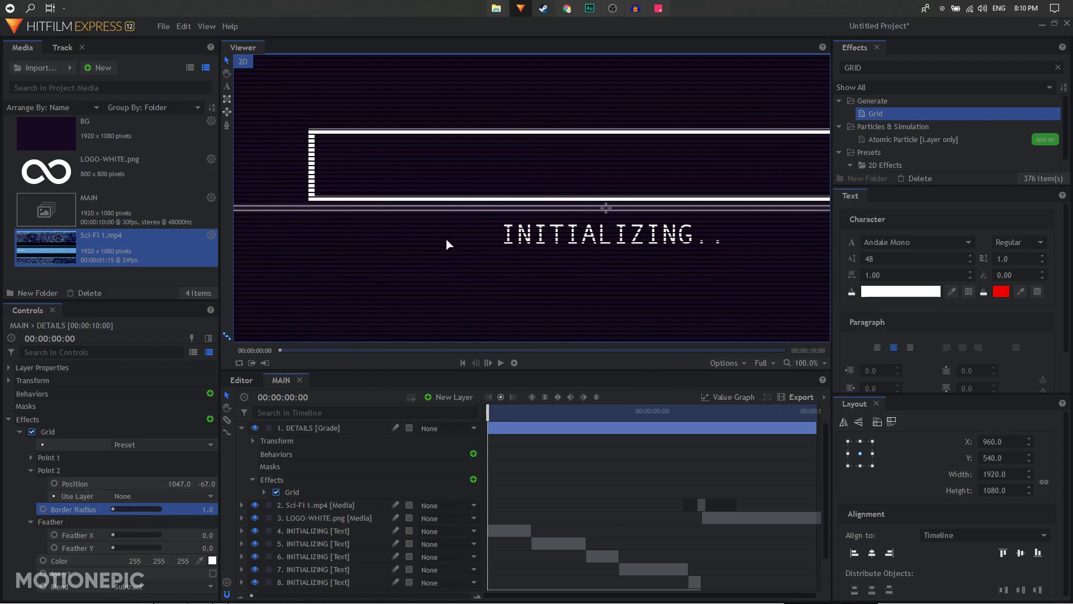
scroll(447, 244, "up", 1)
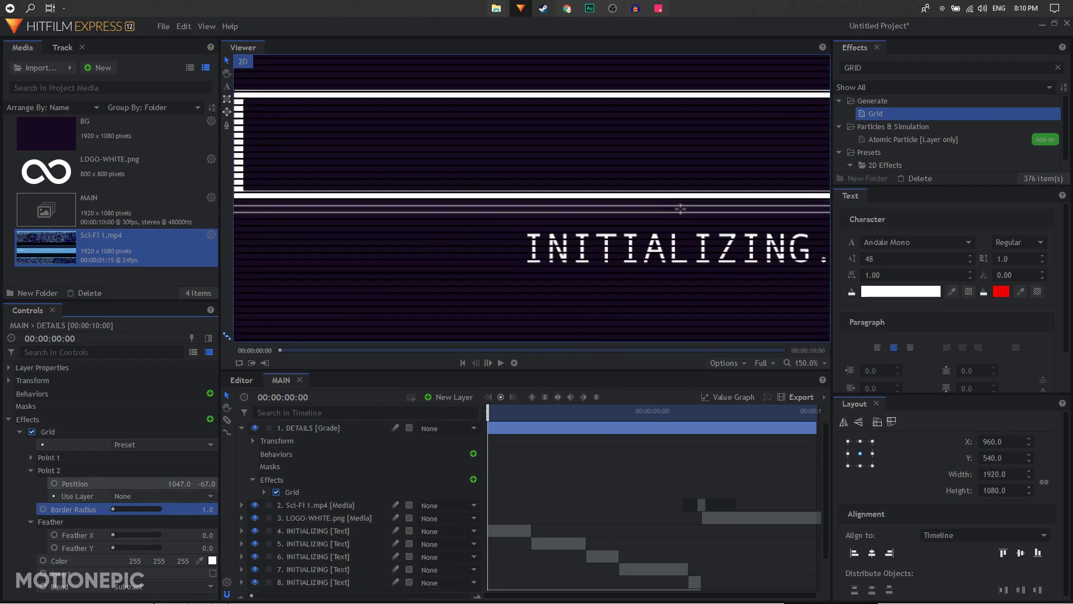
left_click_drag(680, 208, 680, 211)
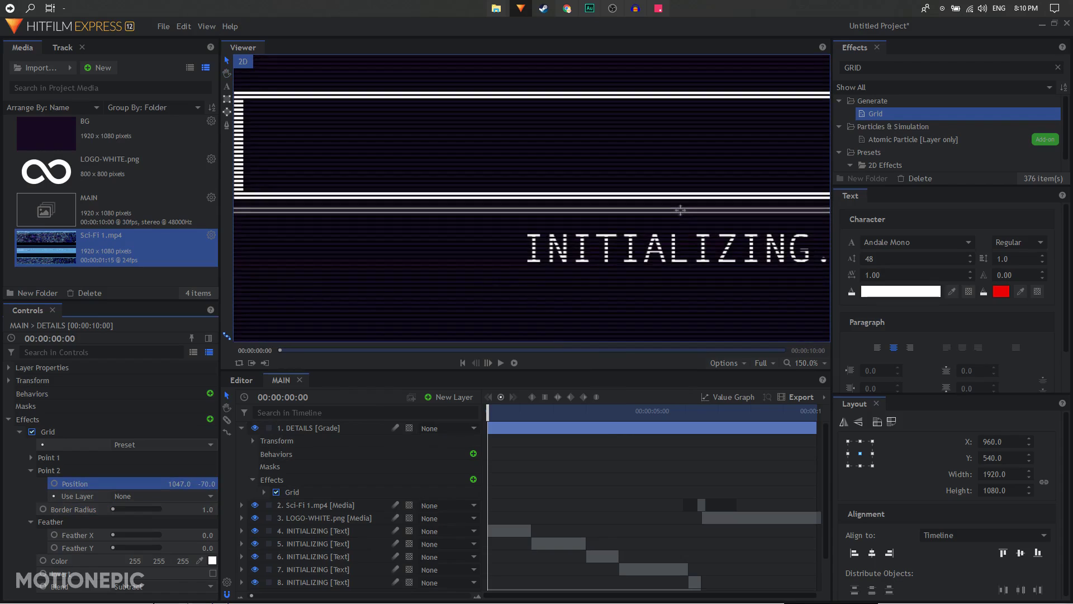
left_click_drag(680, 209, 680, 210)
scroll(491, 244, "down", 4)
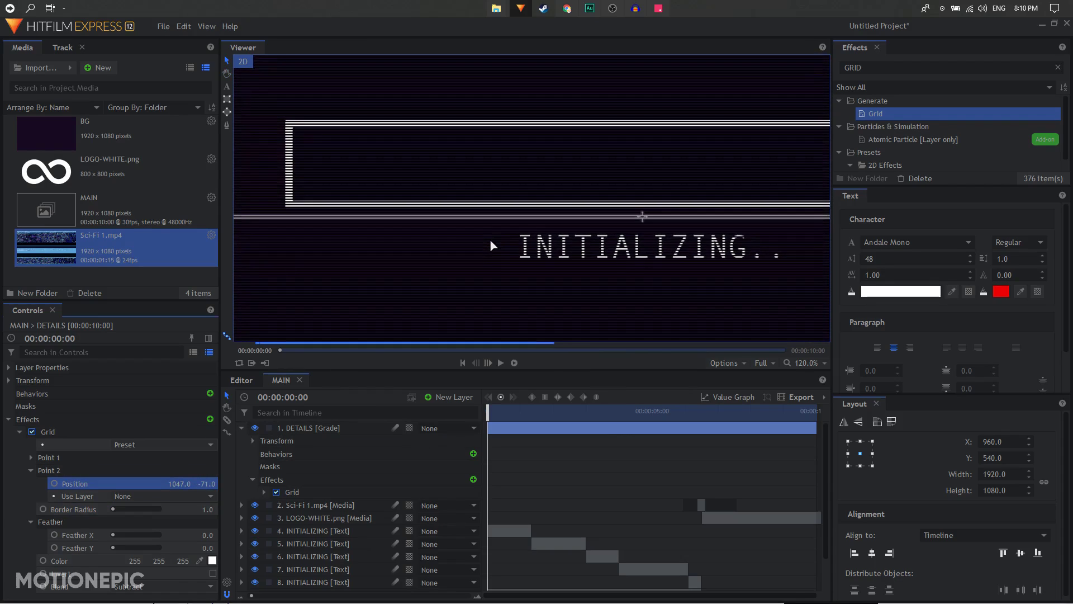
scroll(514, 248, "down", 3)
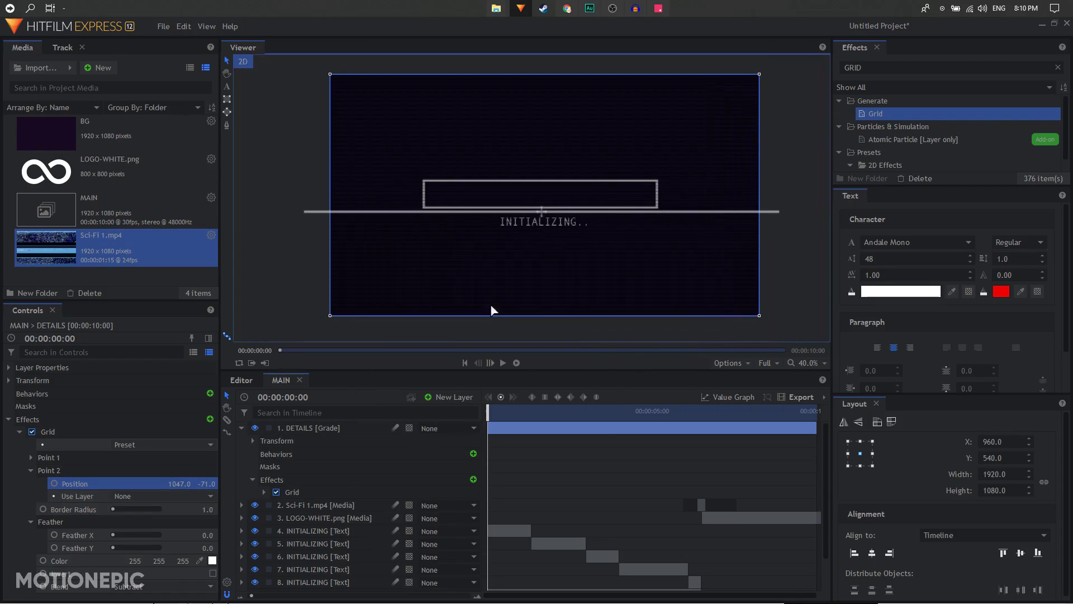
Collapse the DETAILS layer's settings and examine the scan lines over the loading bar and text up close.
left_click(19, 434)
left_click(330, 464)
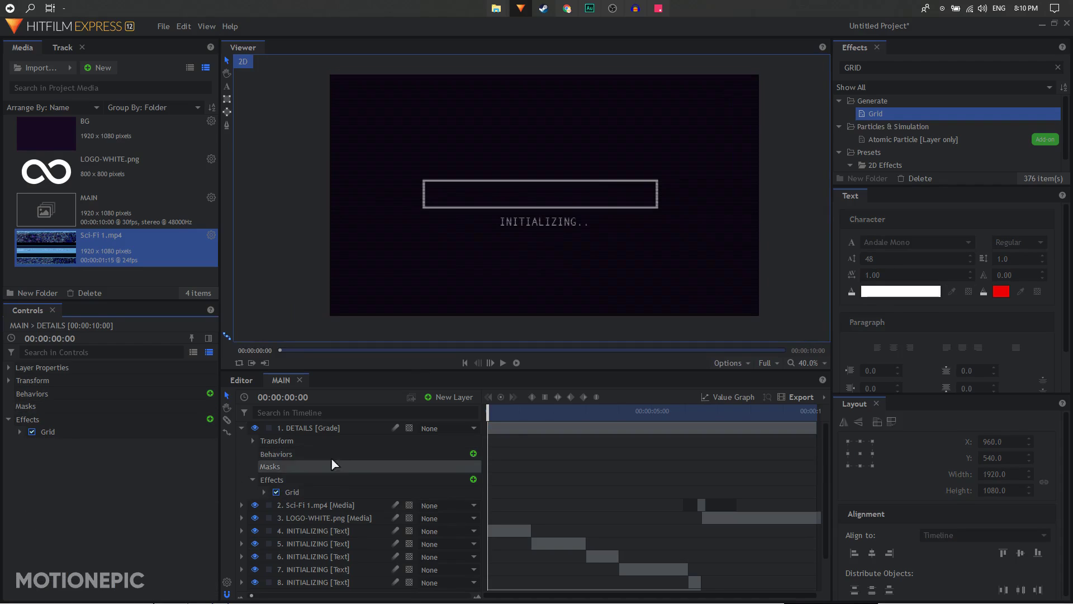
left_click(241, 428)
scroll(562, 190, "up", 5)
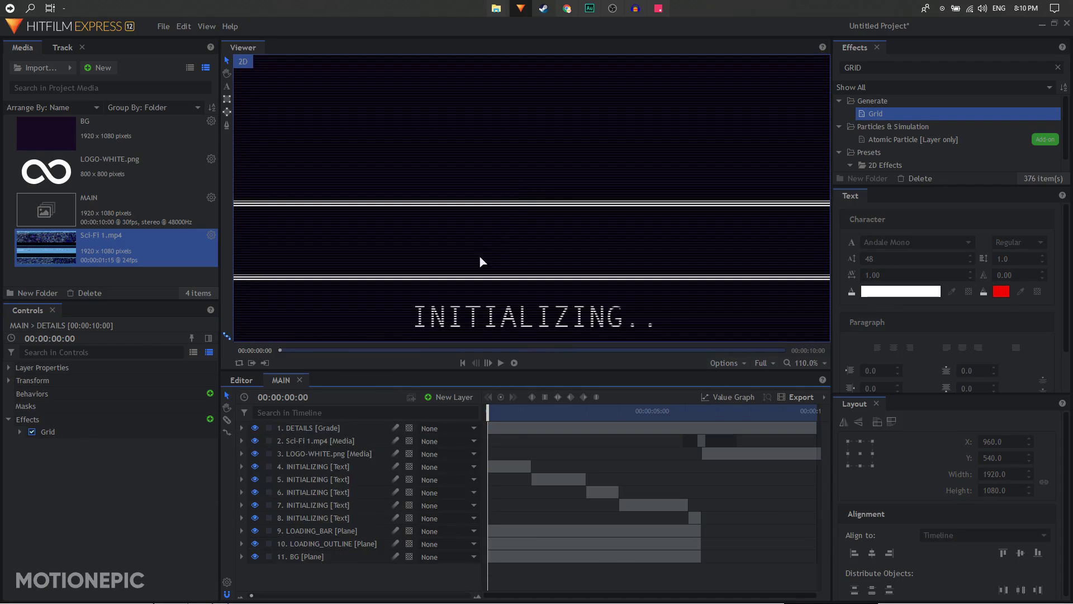
left_click_drag(566, 205, 642, 218)
left_click_drag(472, 218, 606, 236)
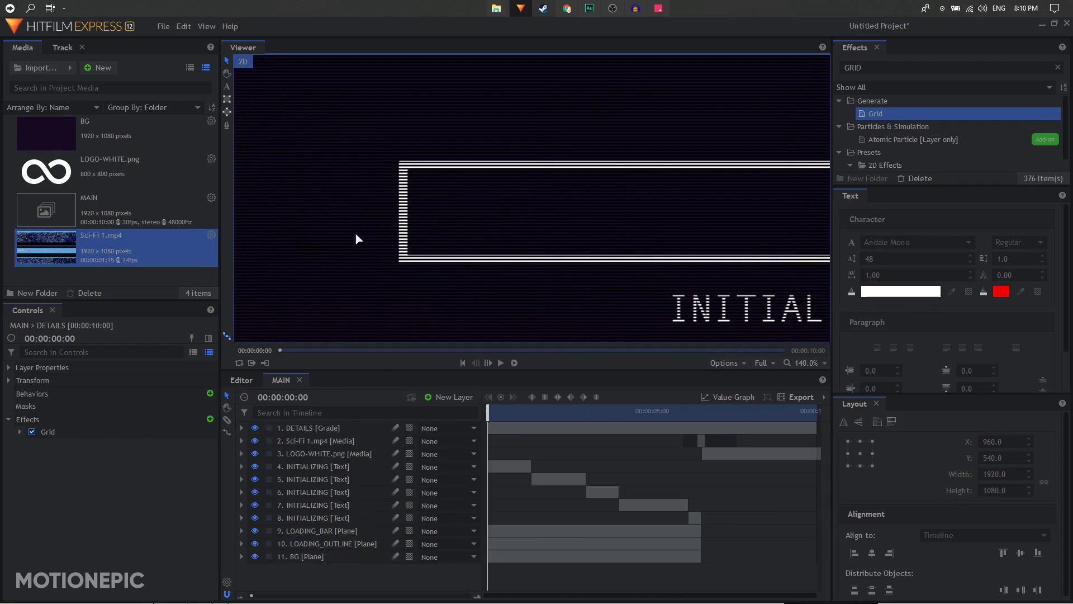
scroll(468, 225, "up", 2)
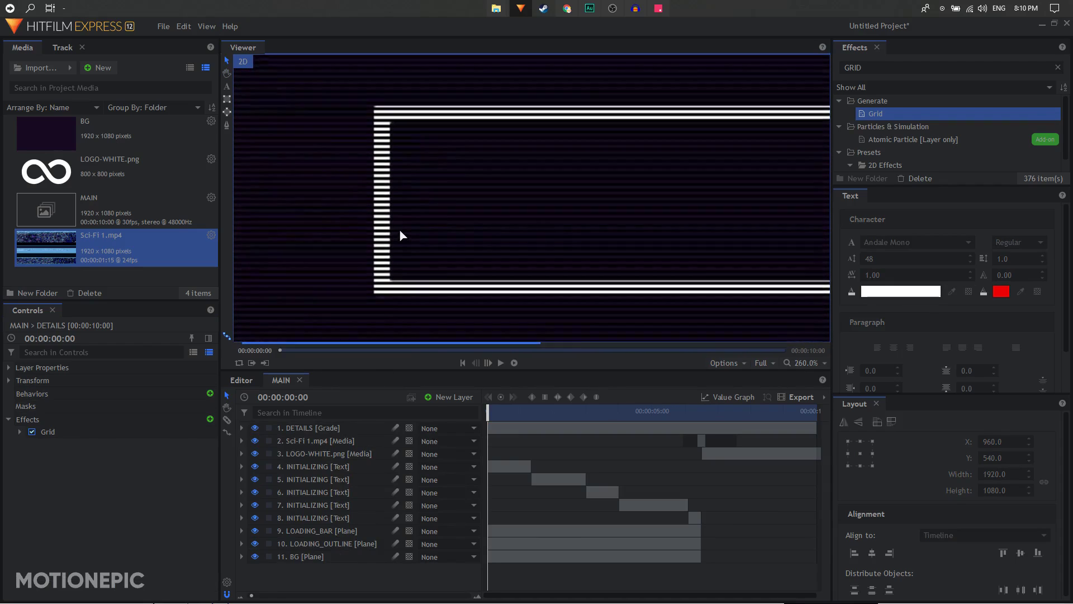
scroll(400, 234, "down", 4)
left_click_drag(491, 412, 450, 416)
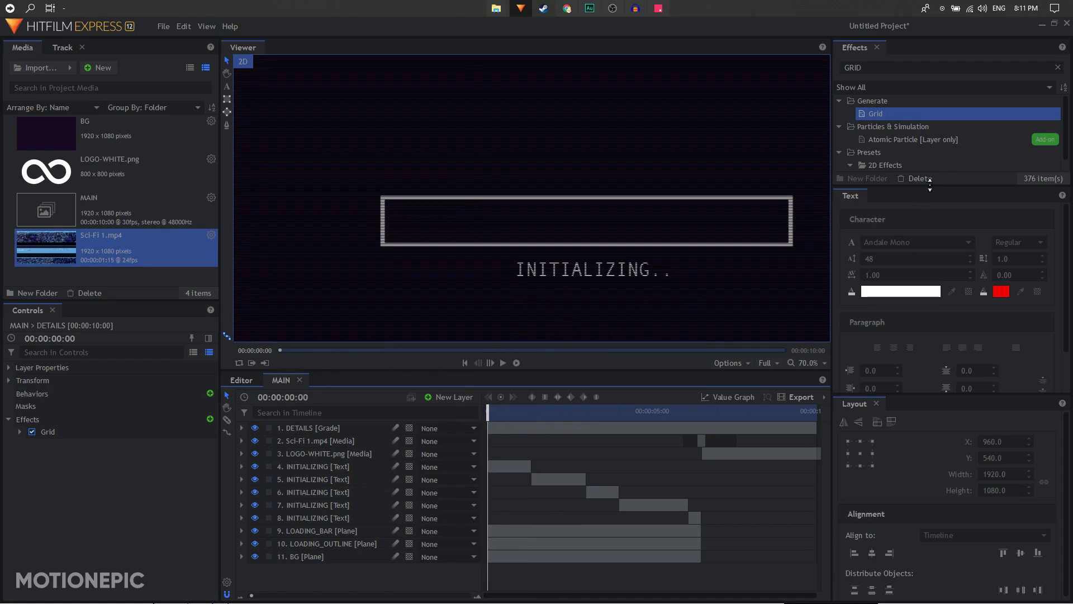
Search the effects for "BLU" and apply the Blur effect to the DETAILS layer.
left_click(887, 66)
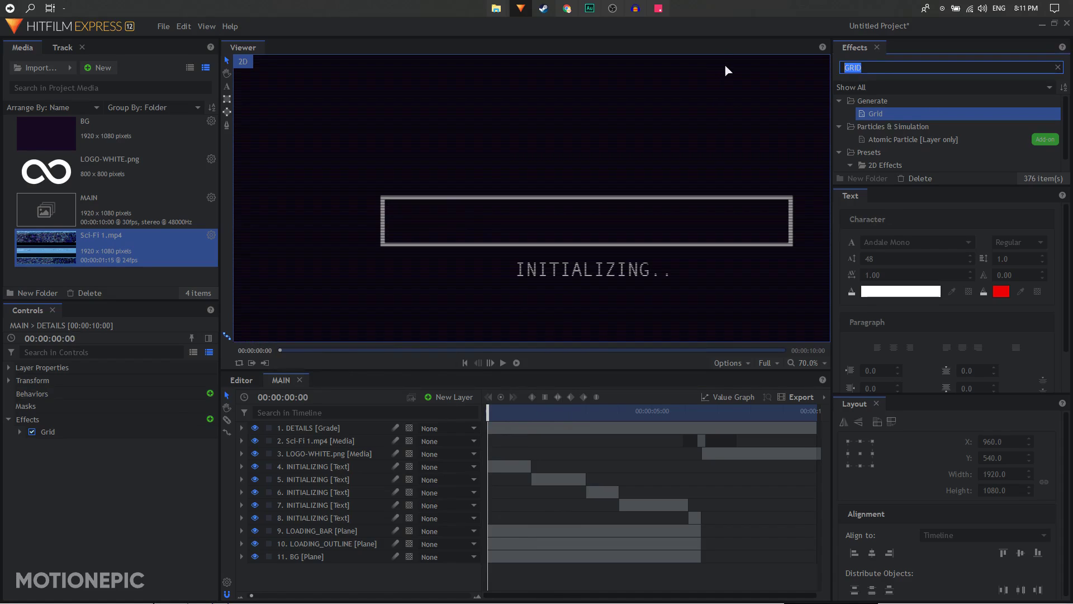
type("BLU")
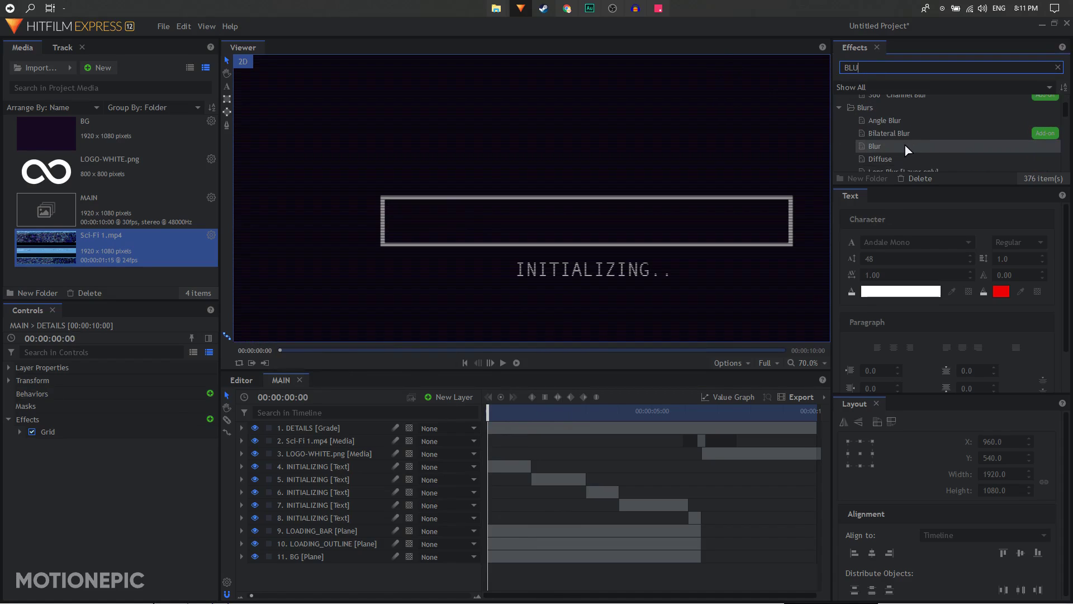
left_click_drag(906, 147, 564, 382)
left_click_drag(525, 436, 525, 437)
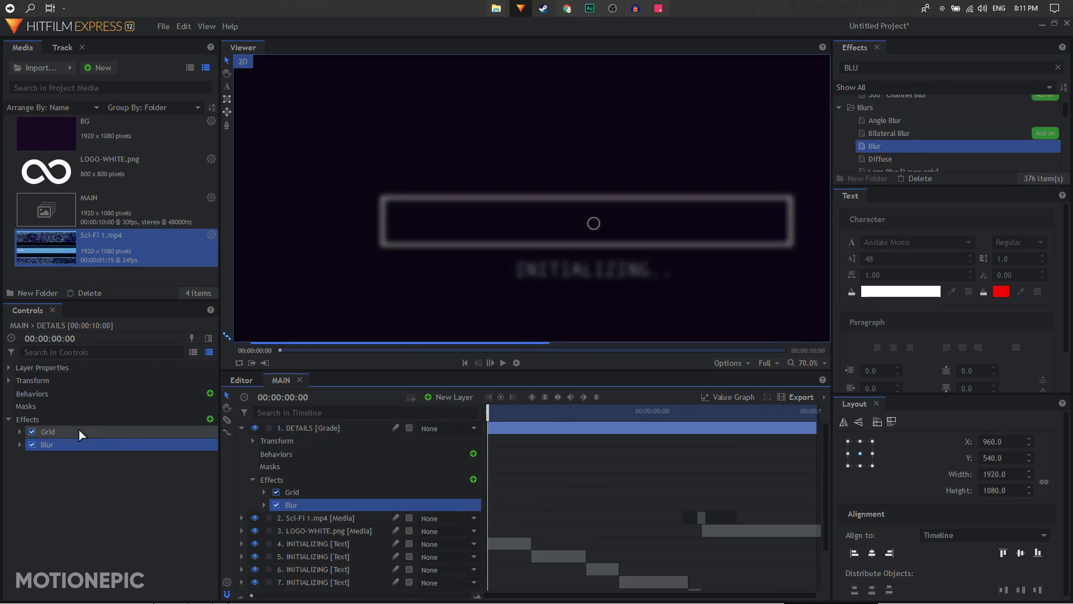
Set the Blur effect's dimension to Horizontal, its radius to 3 px and its iterations to 1.
left_click(20, 445)
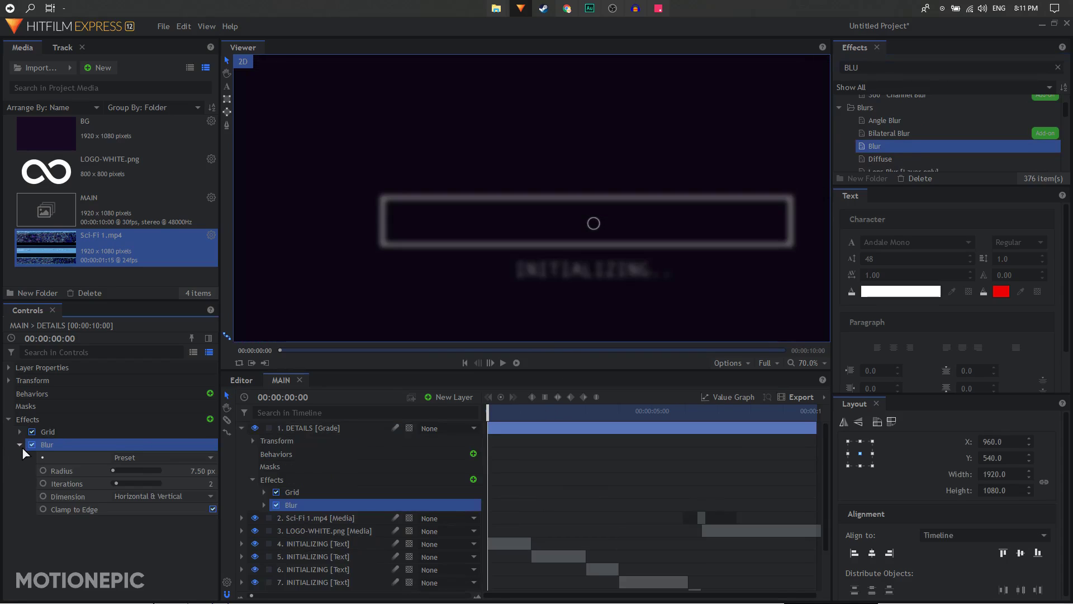
left_click(152, 496)
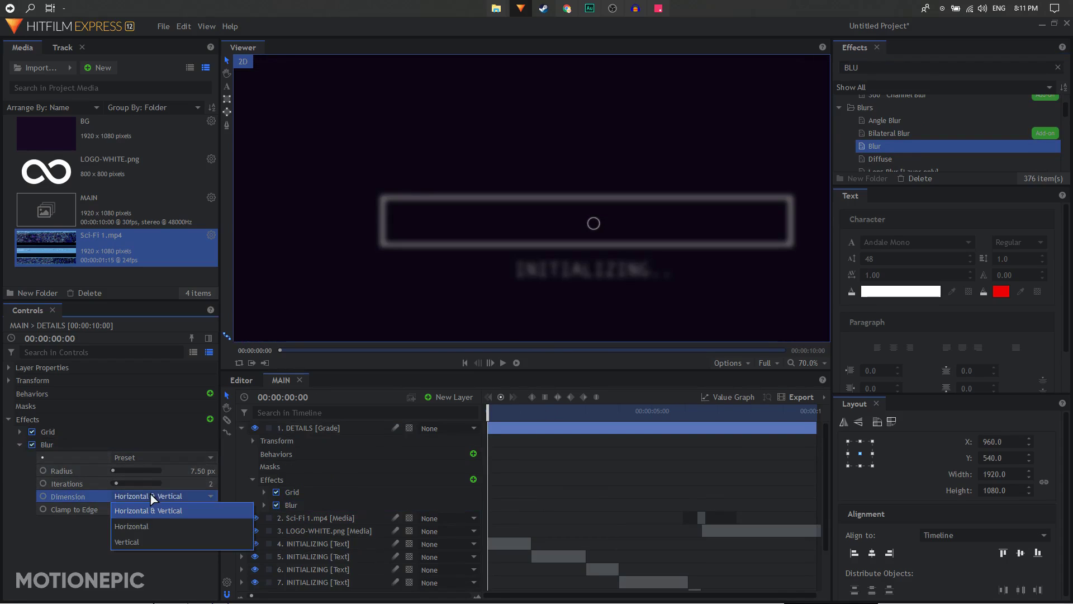
left_click(138, 527)
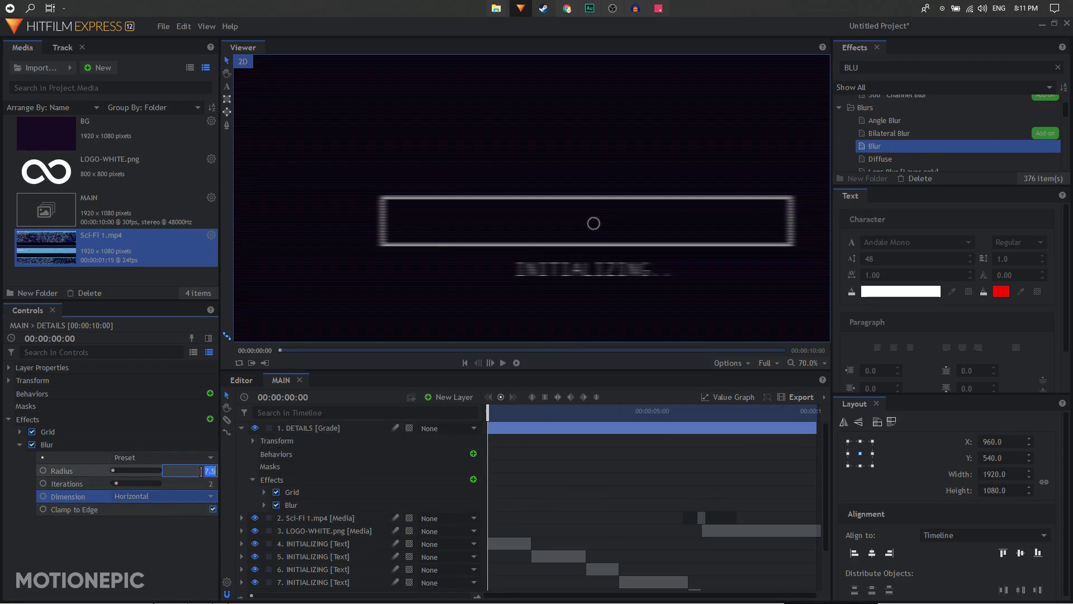
key("Return")
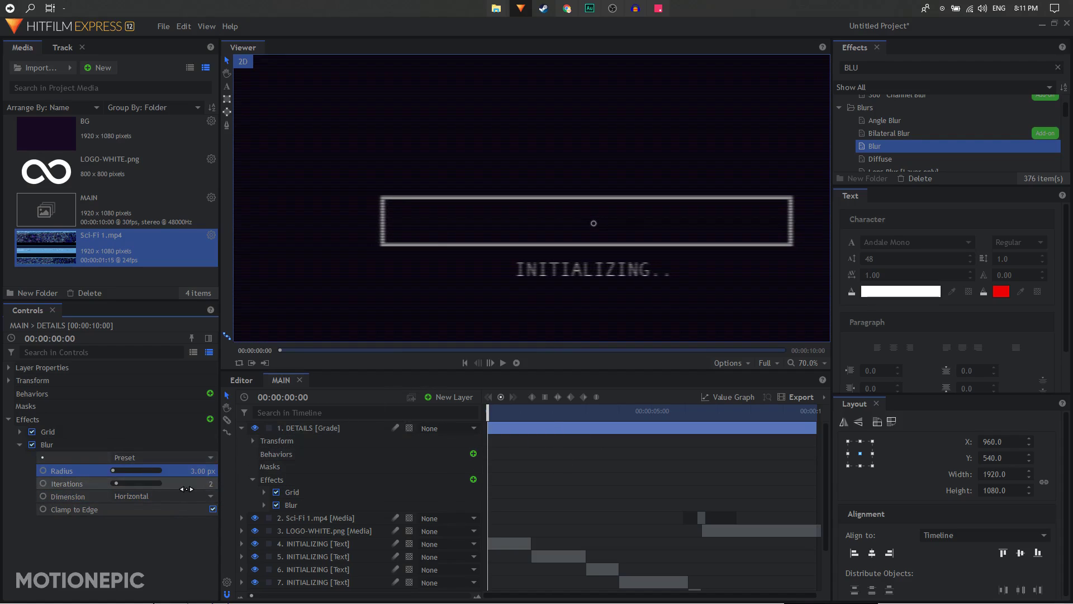
type("1")
key("Return")
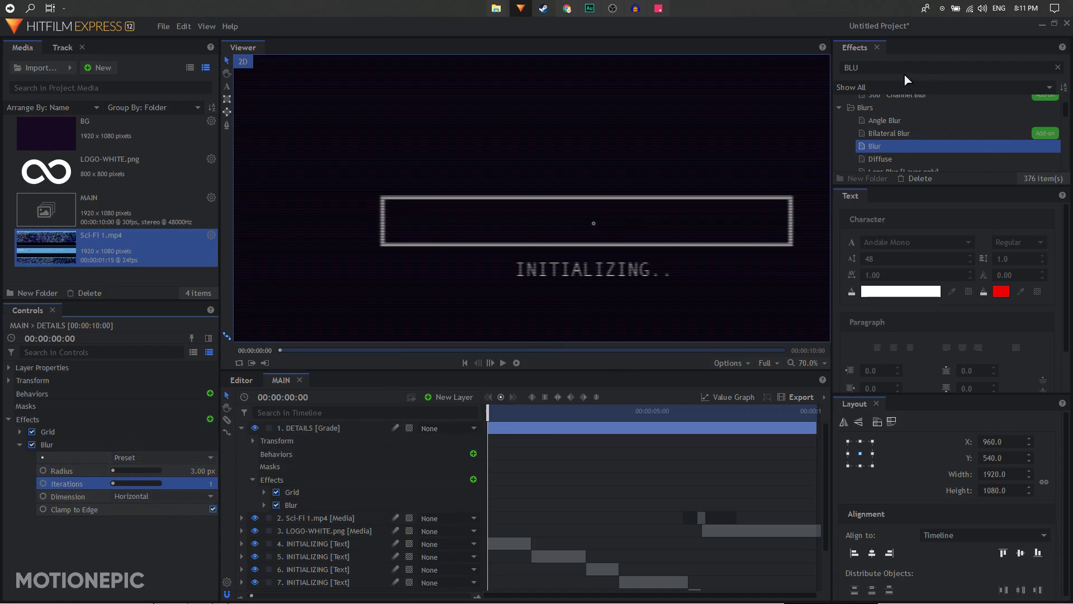
Search the effects for "HUE" and apply Hue, Saturation & Lightness to the DETAILS layer.
left_click_drag(890, 67, 741, 63)
type("HUE")
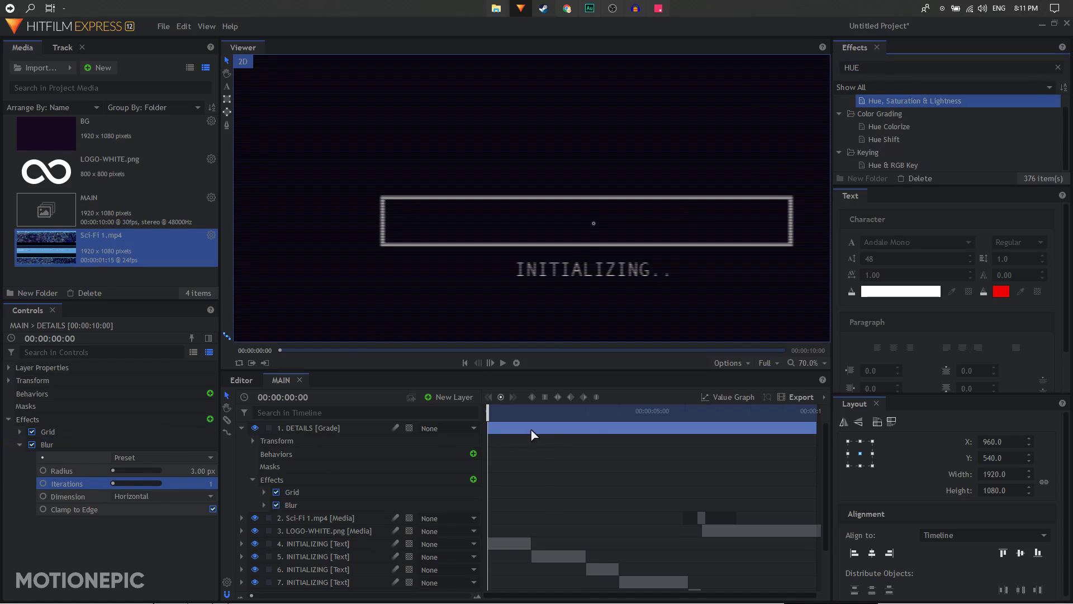
left_click_drag(914, 101, 532, 429)
Raise the master saturation moderately, judging it on a frame with the yellow loading bar at 00:00:00:21, and collapse the effect settings.
left_click(19, 522)
left_click(31, 536)
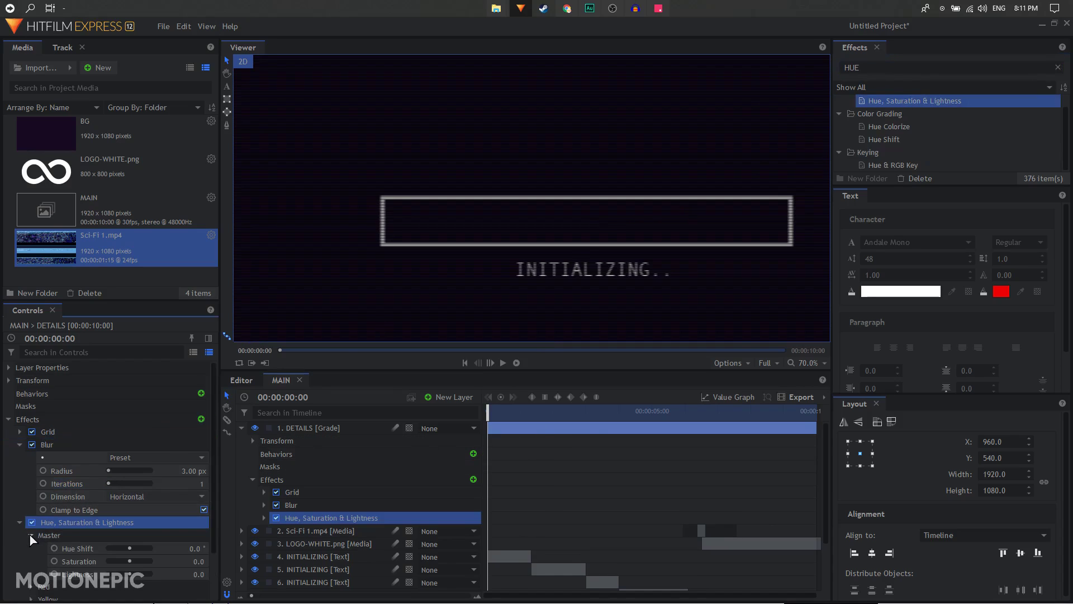
left_click_drag(198, 561, 207, 561)
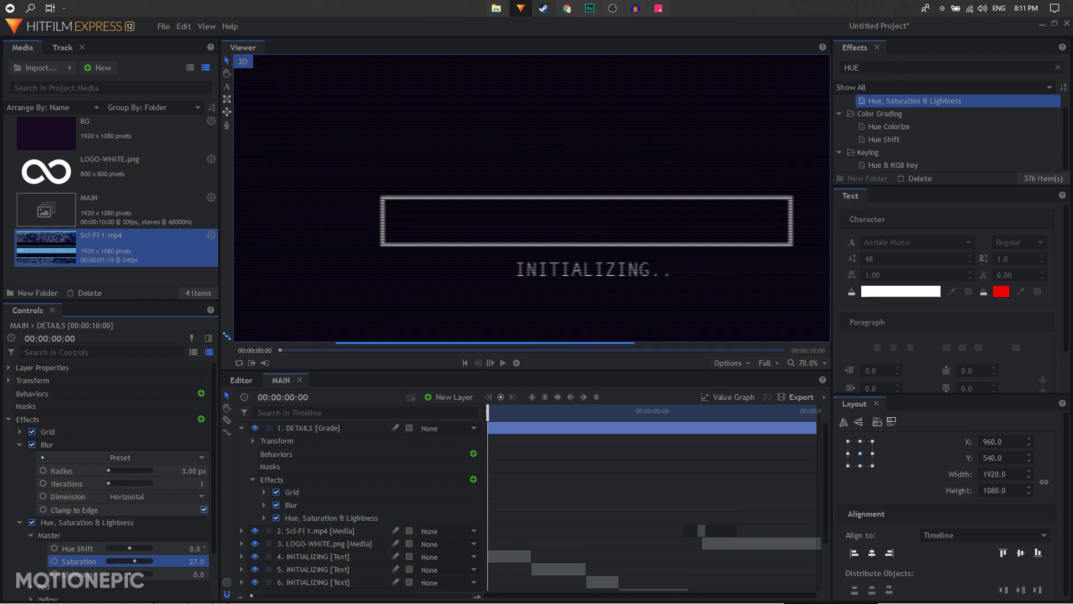
left_click(510, 414)
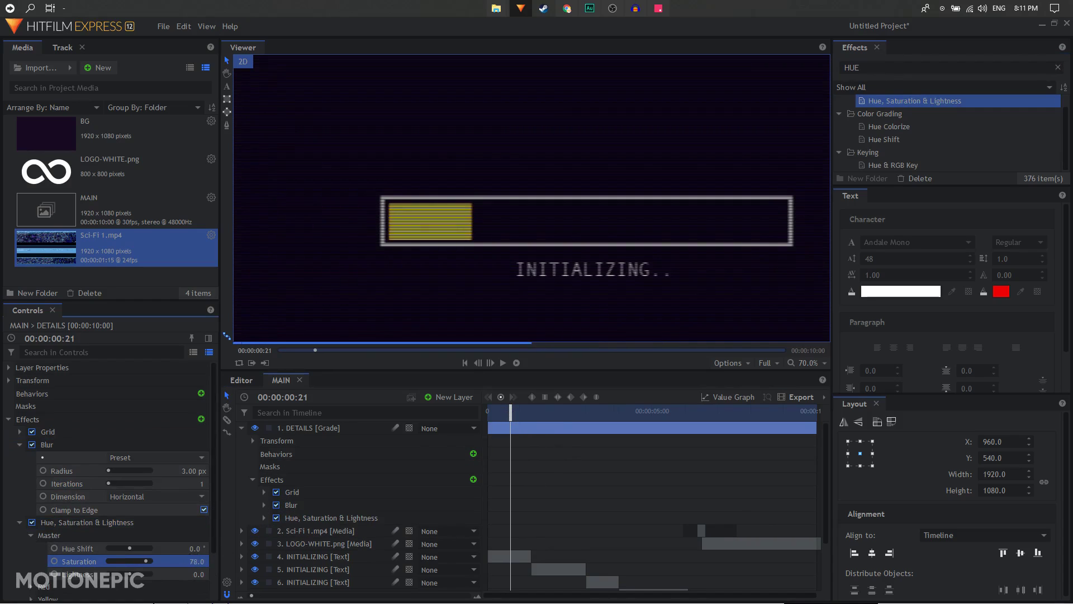
left_click_drag(198, 561, 173, 561)
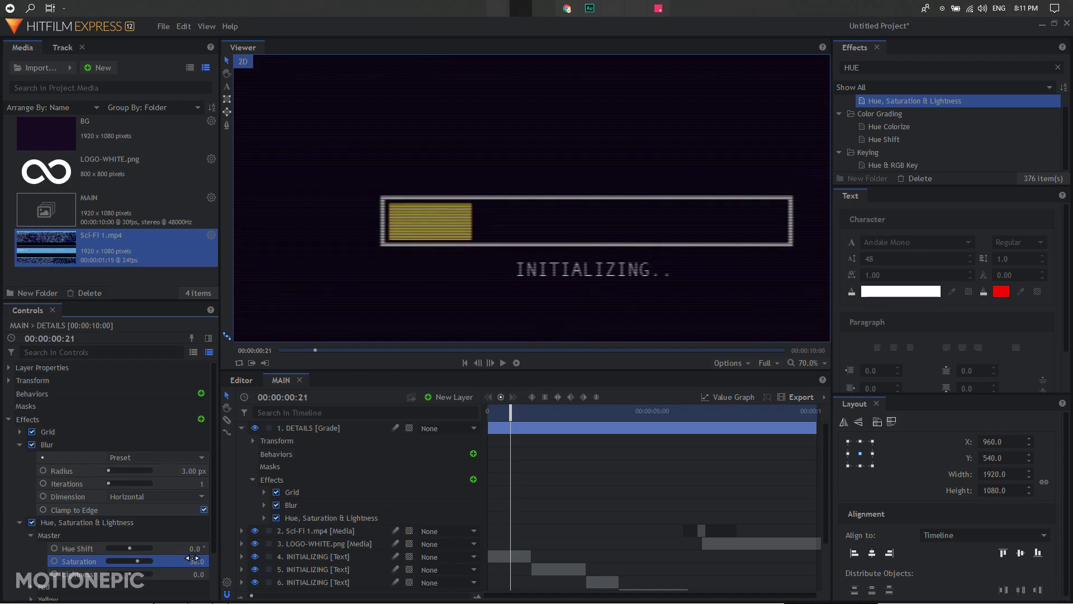
left_click(20, 444)
left_click(20, 457)
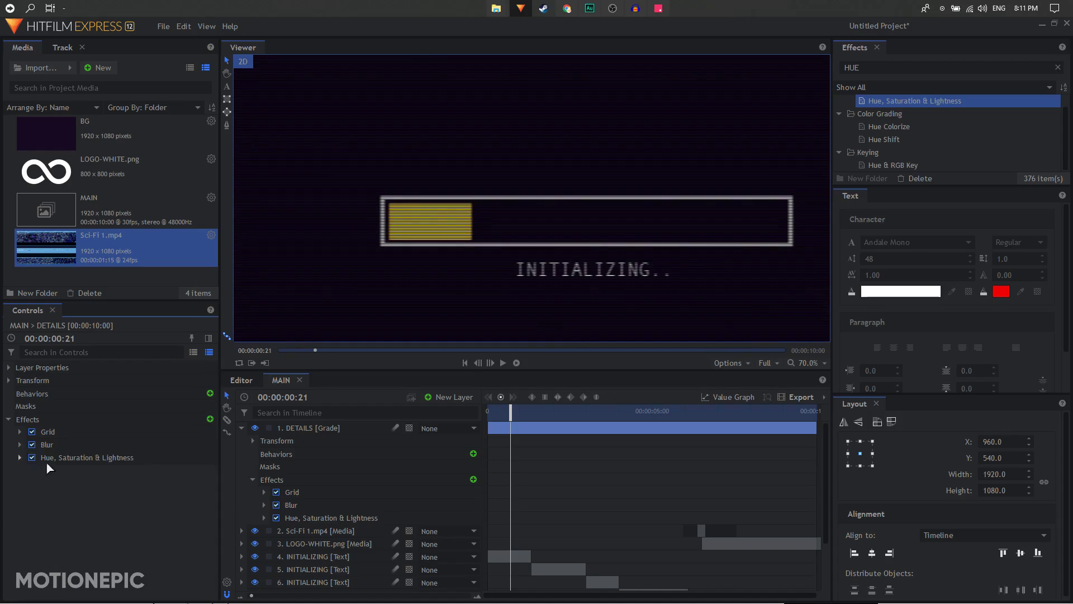
Search the effects for "NOIS" and apply the Noise effect to the DETAILS layer.
left_click_drag(875, 67, 688, 67)
type("N")
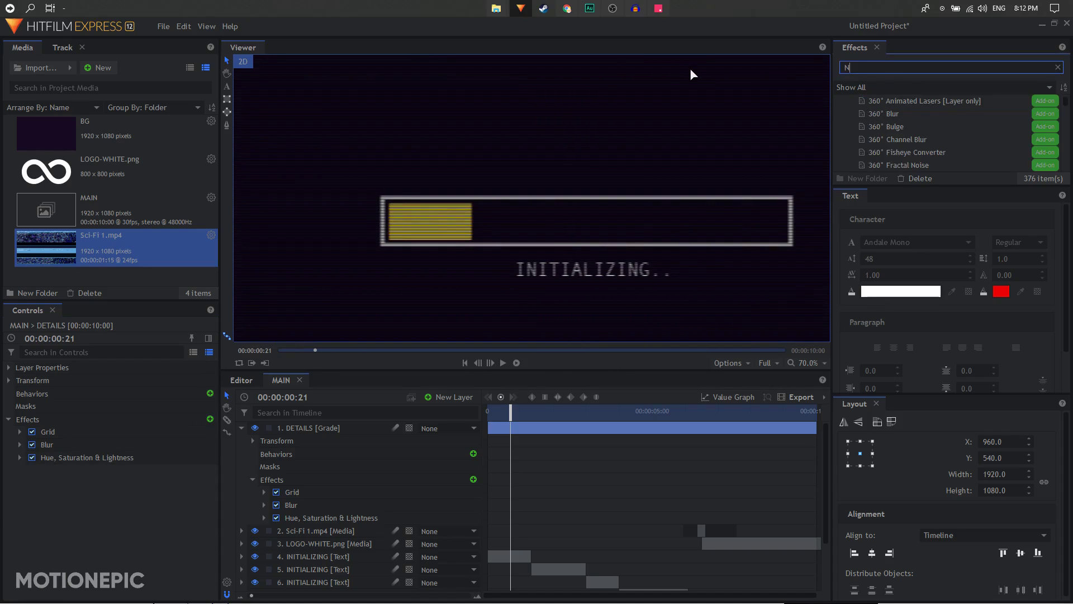
type("OIS")
scroll(903, 151, "down", 3)
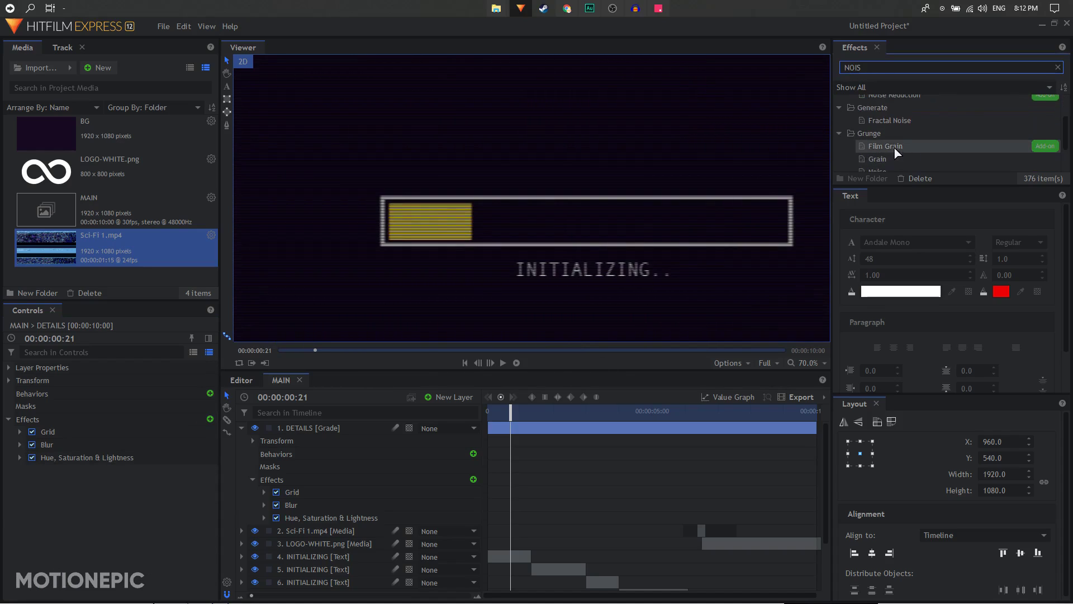
left_click(878, 140)
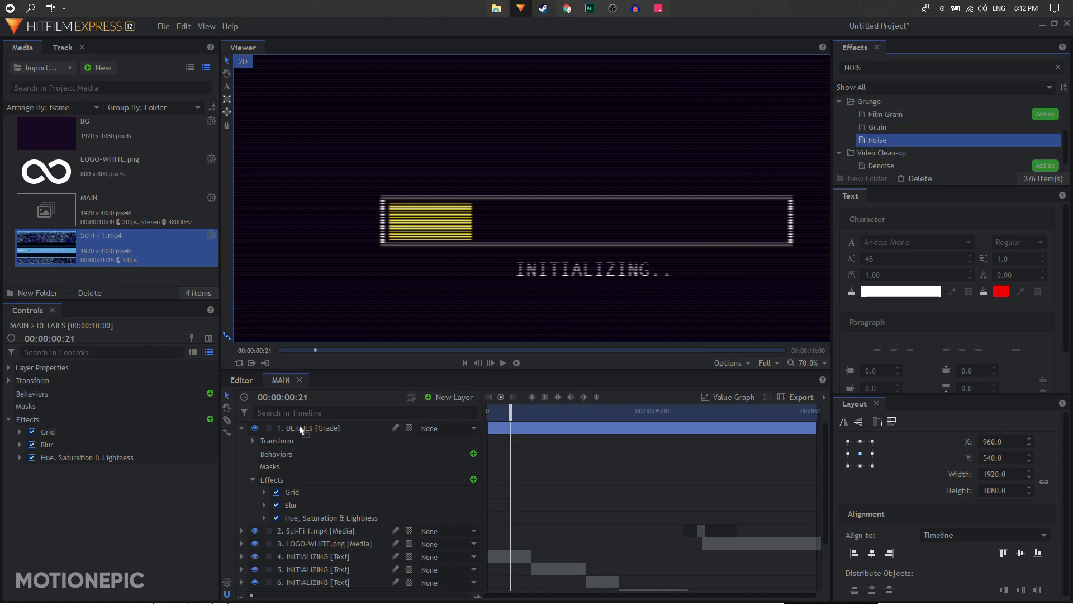
left_click_drag(300, 429, 300, 429)
Set the Noise effect's amount on the DETAILS layer to 20%.
left_click(20, 471)
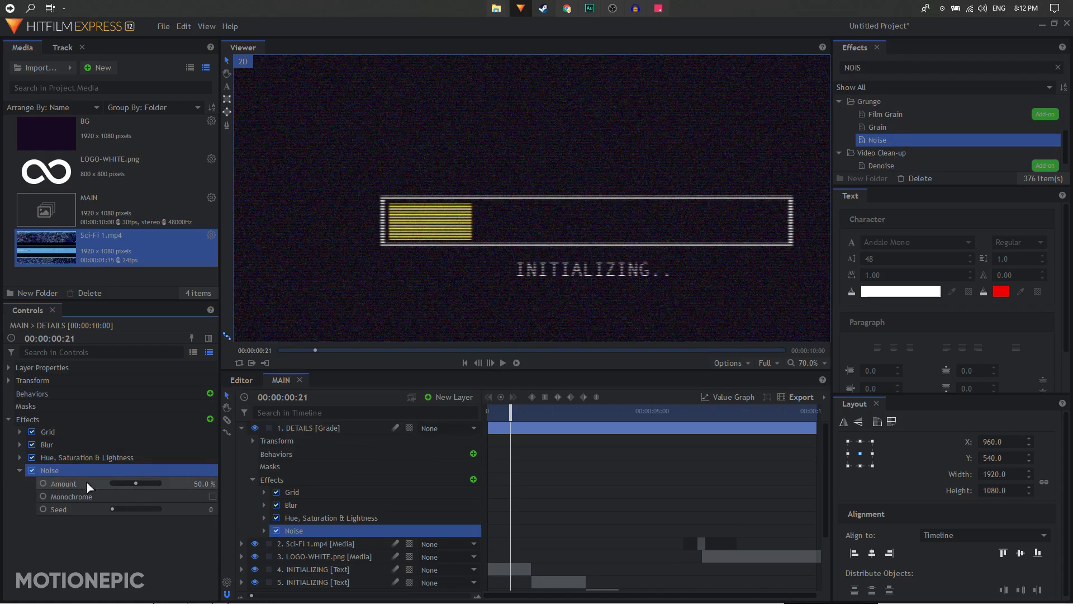
left_click(196, 482)
type("20")
key("Return")
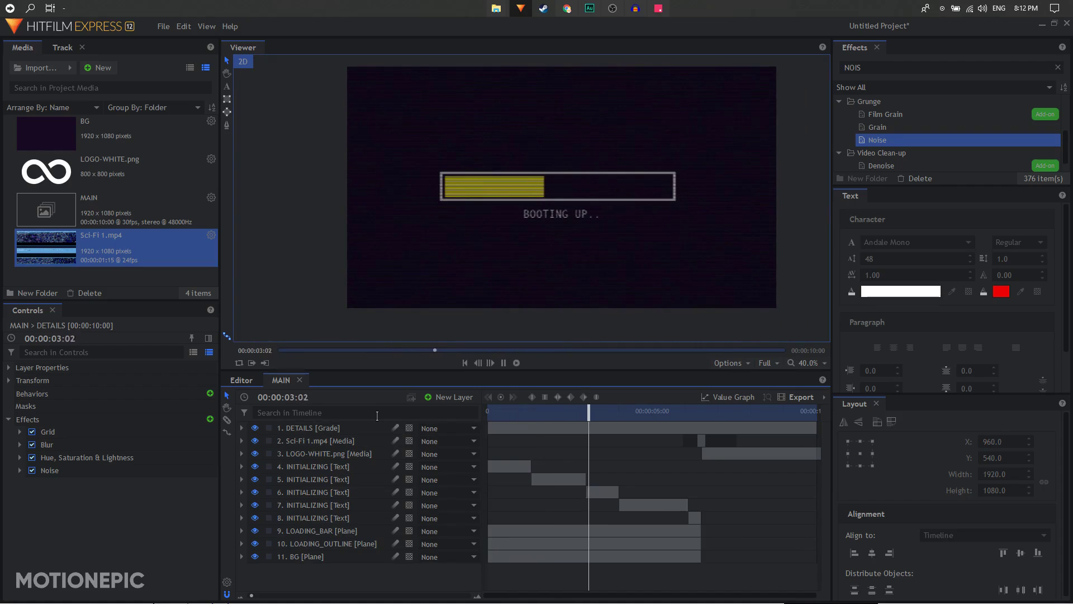
Change the Sci-Fi 1.mp4 layer's blend mode to Screen, judging it on the glitch frame at 00:00:06:17.
left_click_drag(699, 414, 704, 415)
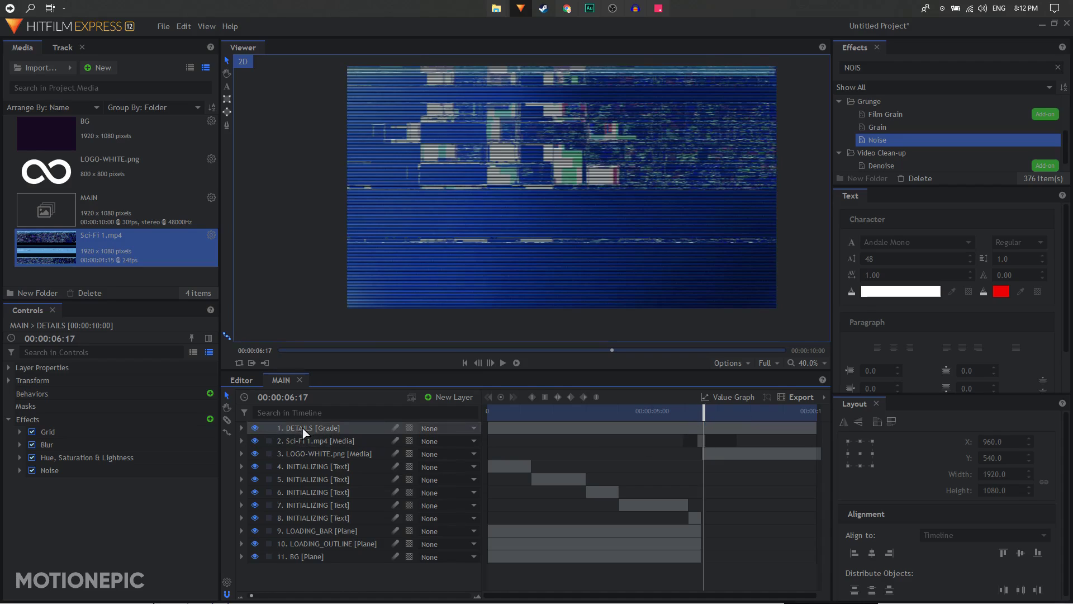
left_click(313, 442)
right_click(329, 444)
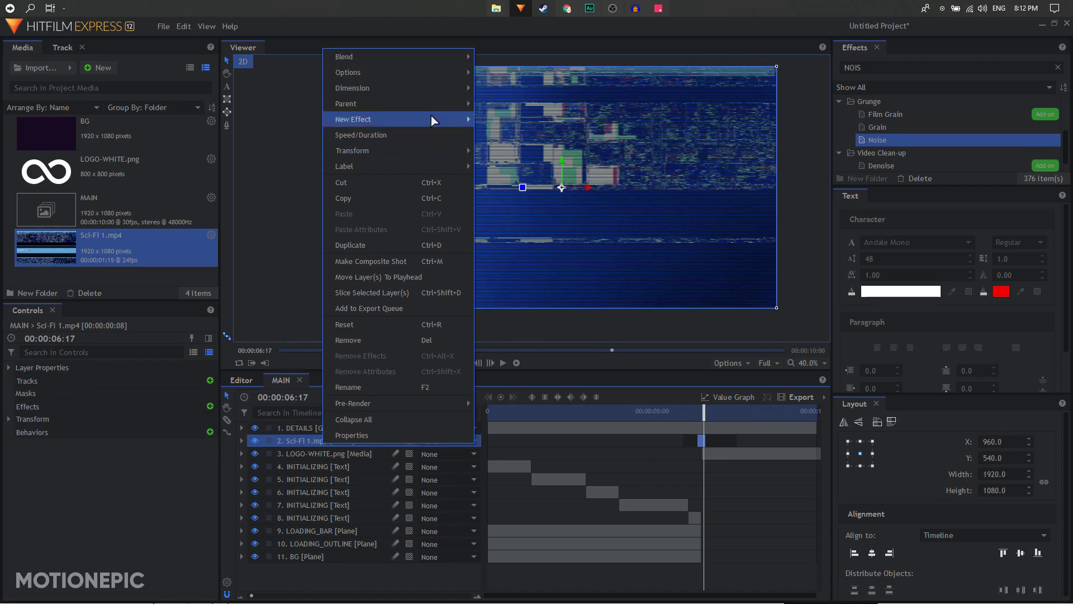
mouse_move(455, 62)
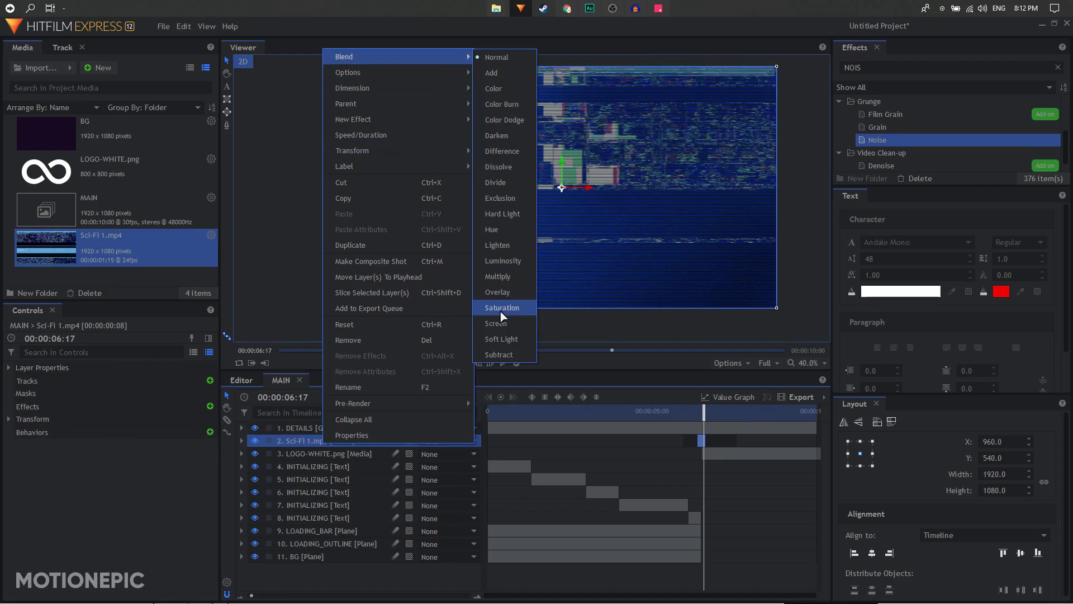
left_click(501, 310)
scroll(561, 184, "up", 3)
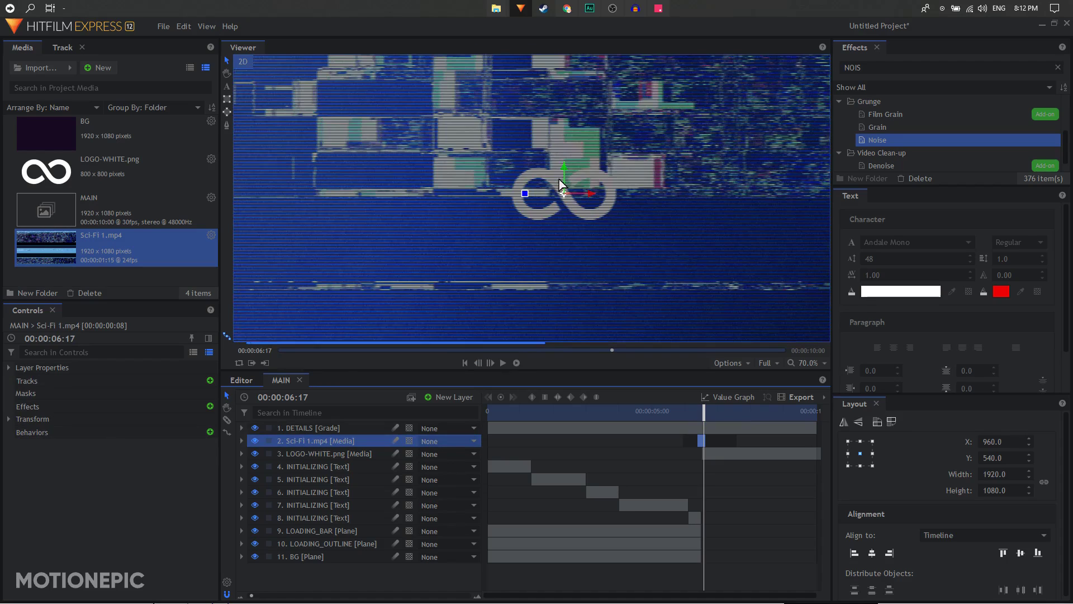
scroll(576, 185, "down", 4)
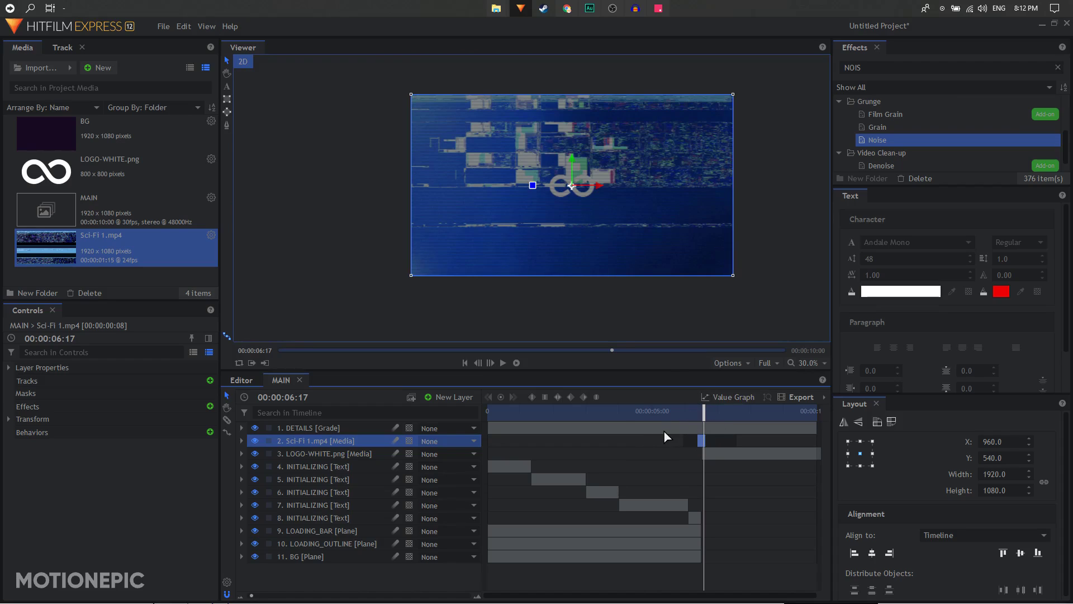
Return to the start of the timeline, convert all layers to 3D and add a camera.
left_click_drag(507, 419, 487, 419)
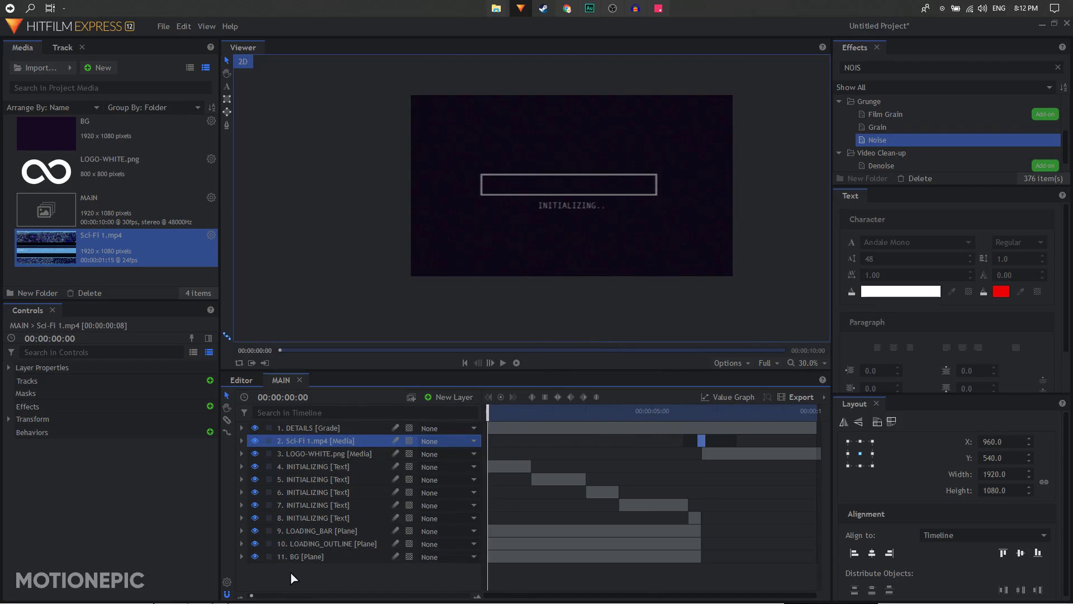
left_click_drag(291, 577, 338, 431)
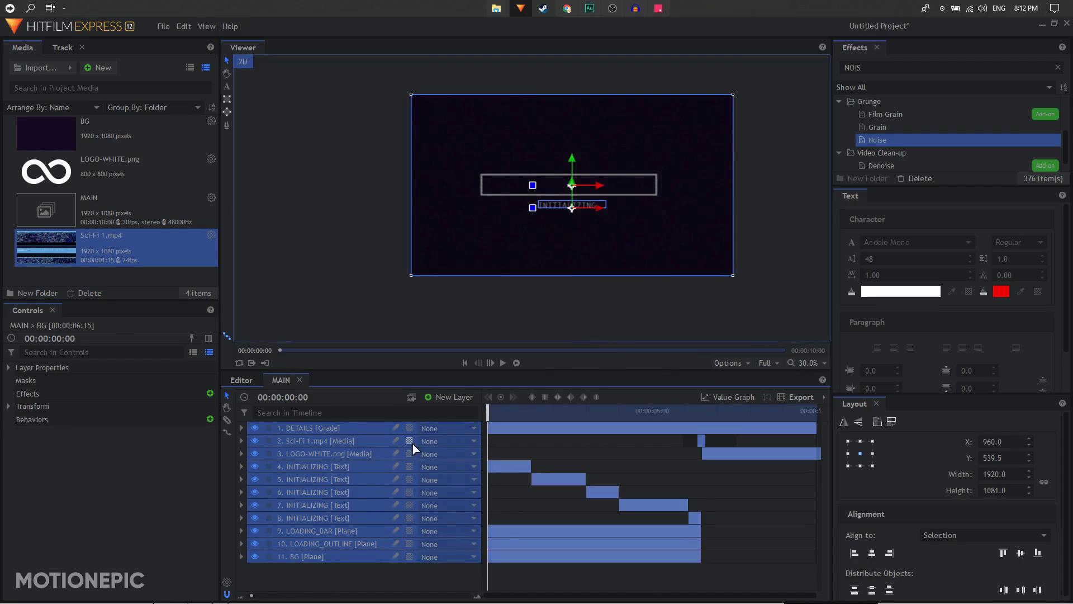
left_click(409, 428)
left_click(420, 457)
left_click(598, 344)
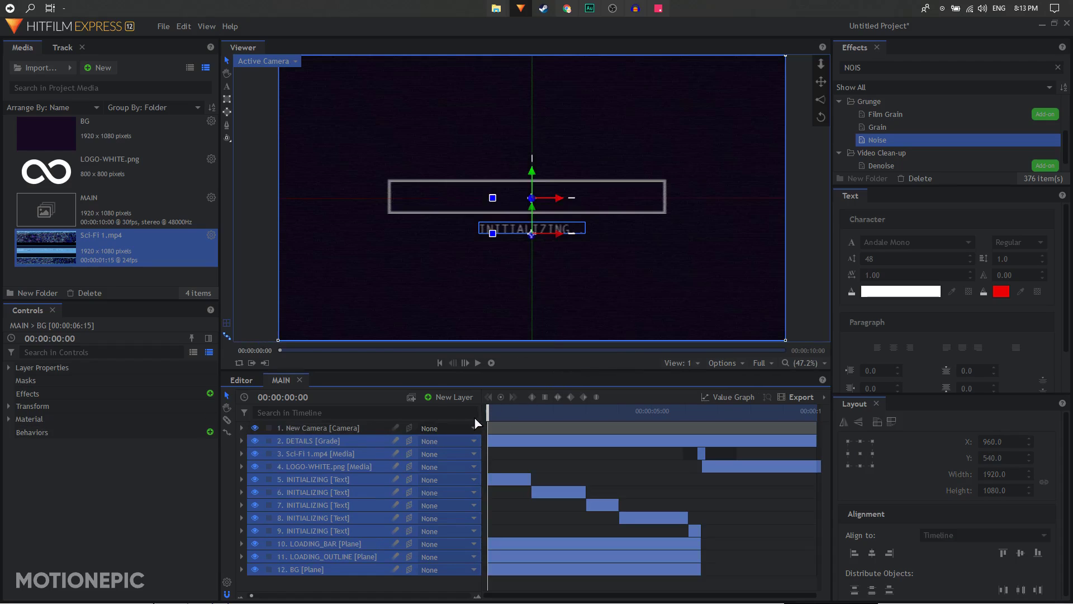
Add keyframes for the camera's Aperture, Zoom and Focus Distance on the logo frame at 00:00:06:20.
left_click(241, 428)
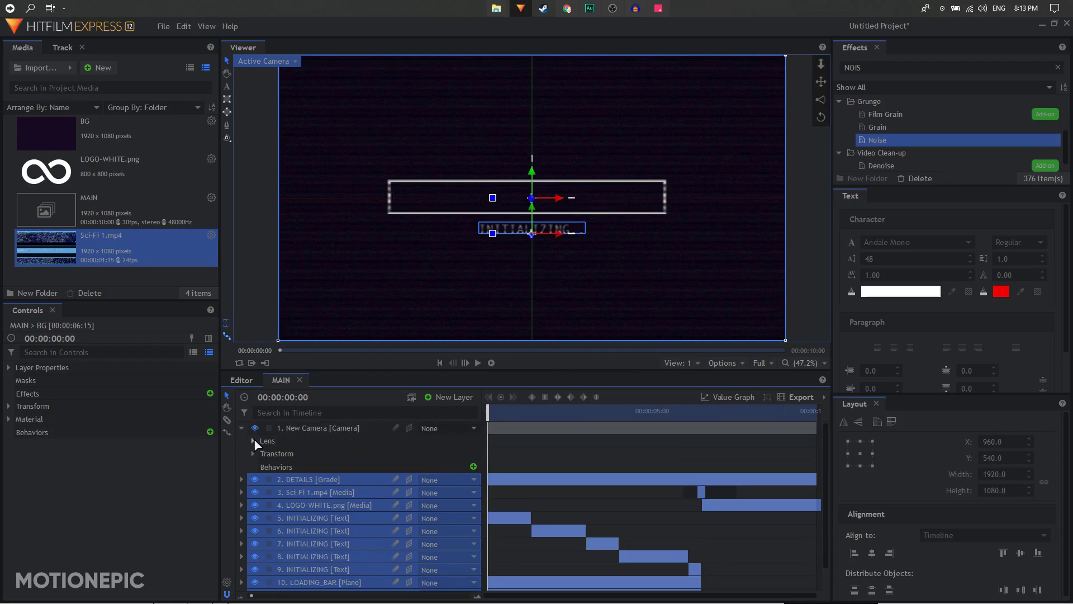
left_click(254, 441)
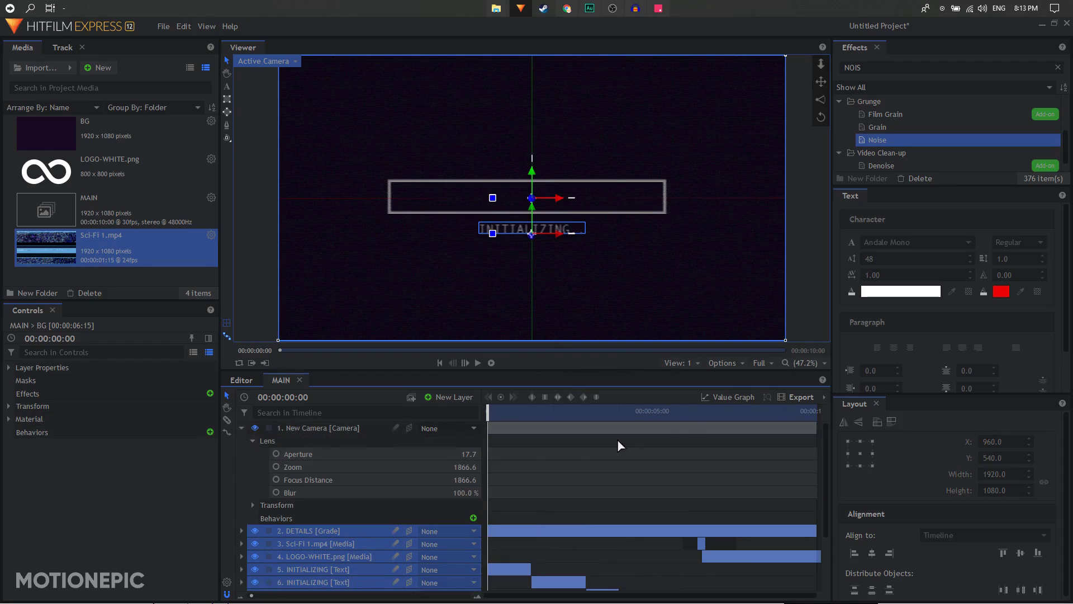
left_click_drag(687, 418, 707, 419)
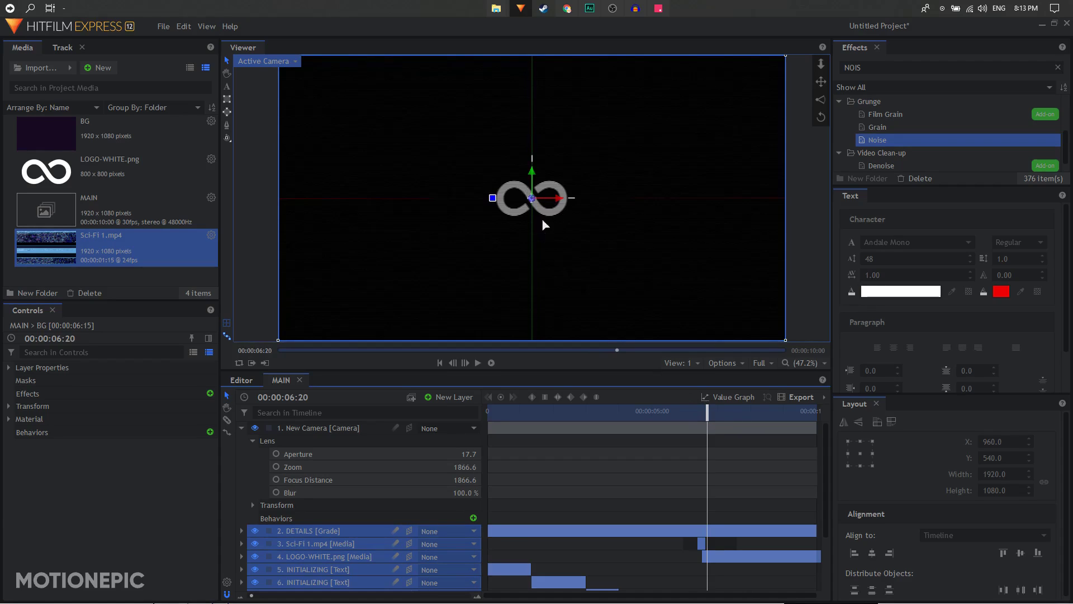
scroll(588, 204, "up", 5)
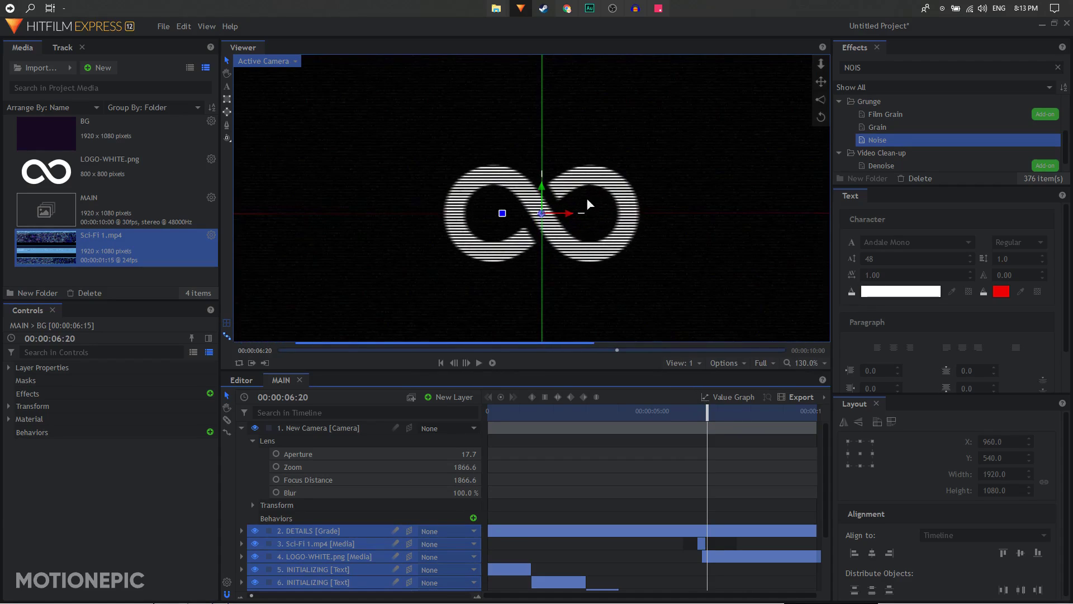
scroll(587, 204, "down", 4)
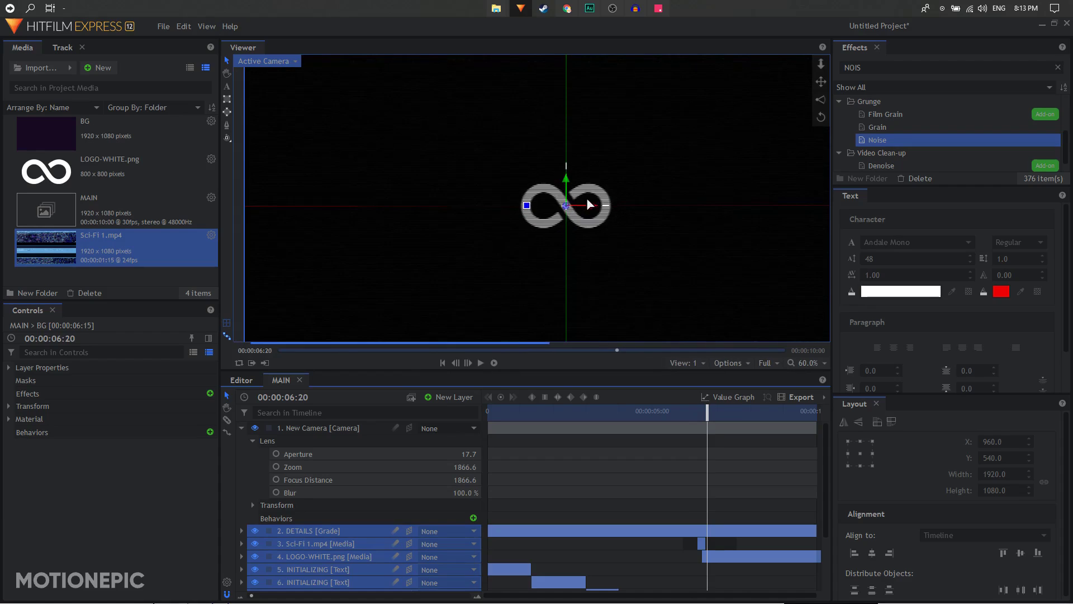
left_click(276, 454)
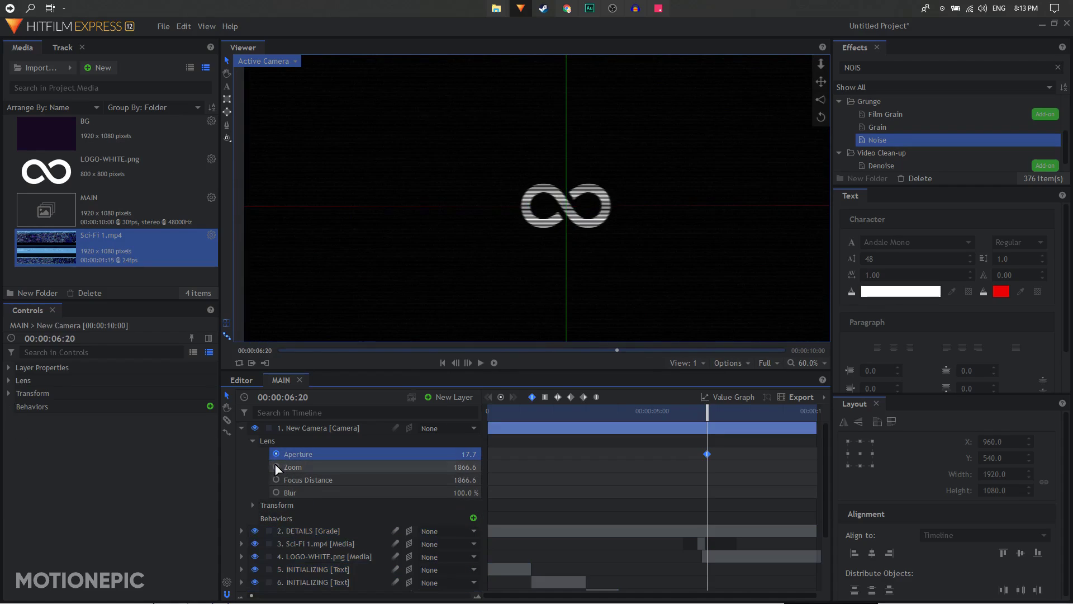
left_click(276, 467)
left_click(276, 480)
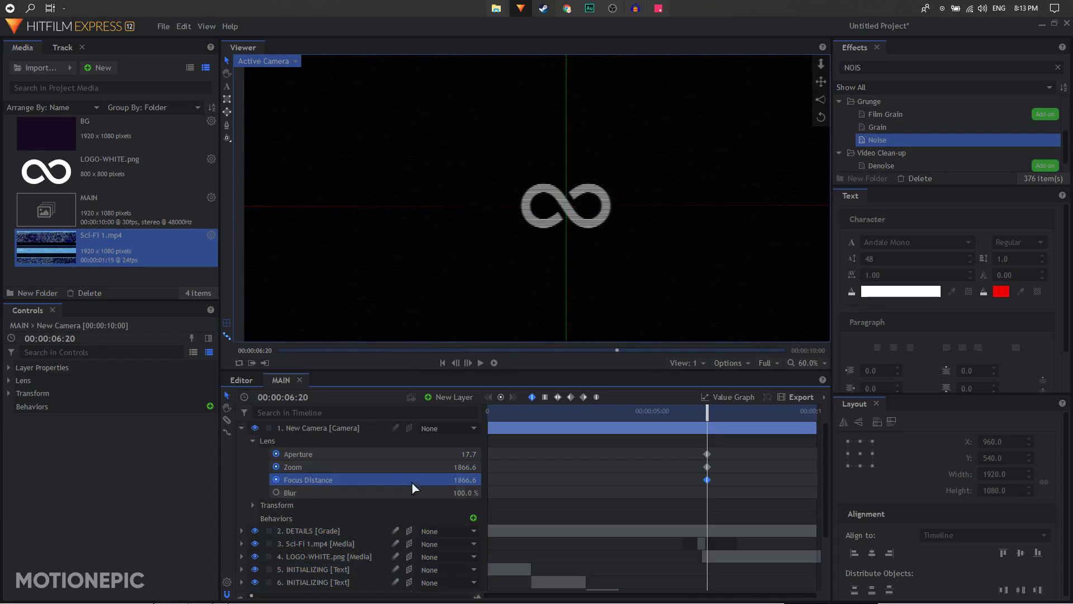
Add keyframes for the camera's Position and Y rotation at 00:00:06:20.
left_click(253, 505)
scroll(337, 506, "down", 1)
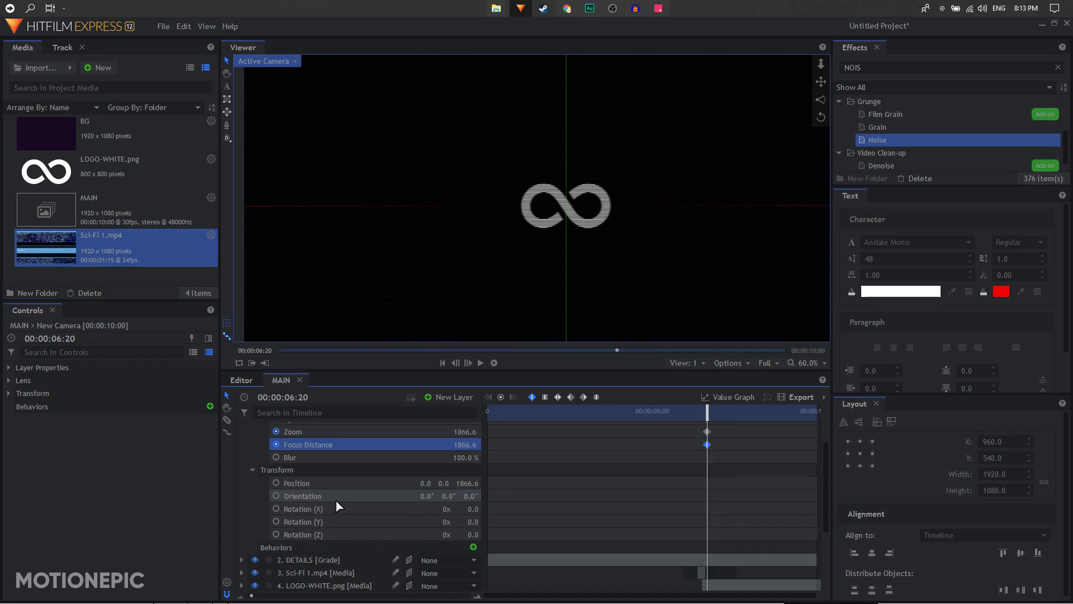
left_click(276, 483)
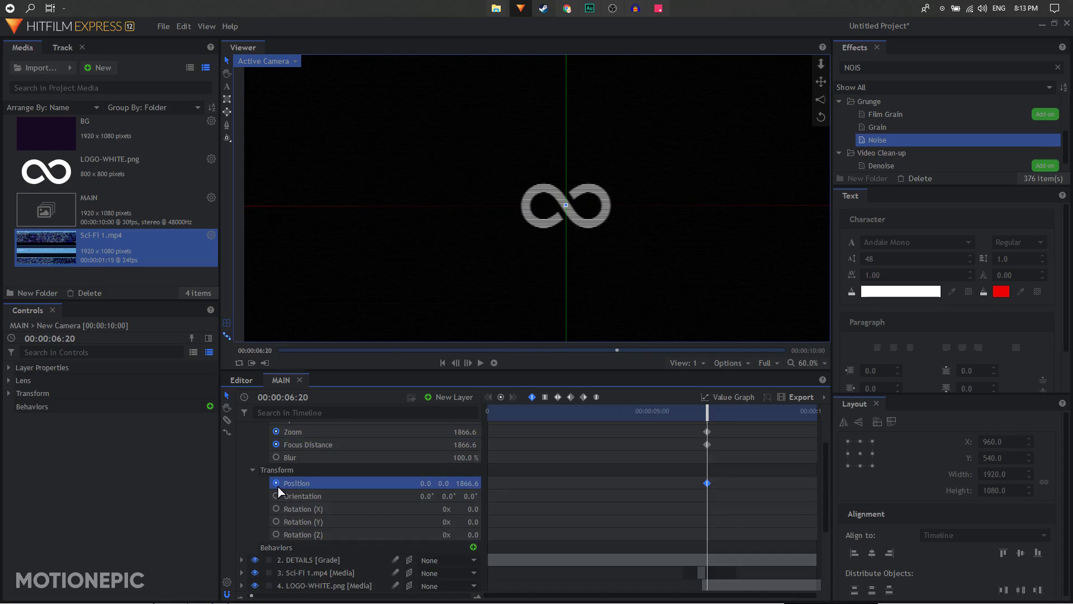
left_click(276, 521)
At 00:00:00:00, set the camera's Y rotation to -26 and its position to X 606, Z 1148.6.
left_click_drag(601, 416, 488, 416)
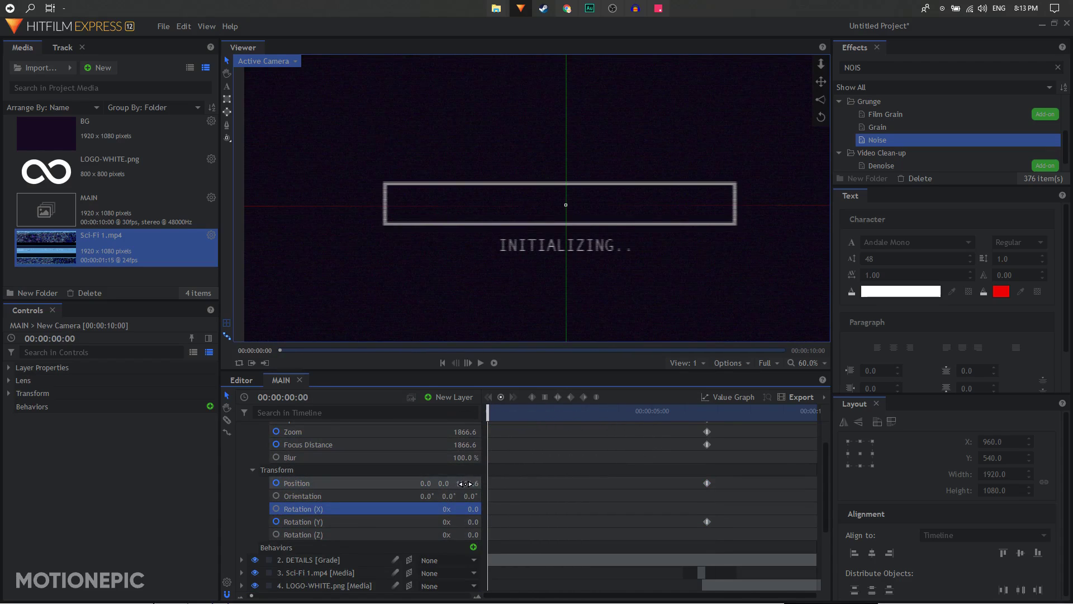
left_click_drag(467, 483, 446, 521)
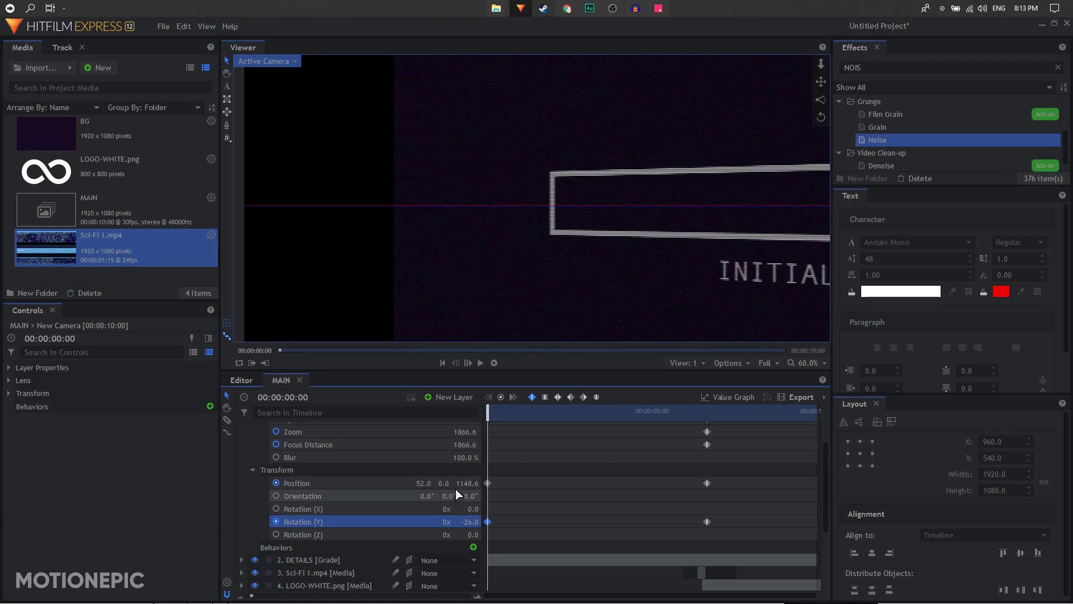
left_click_drag(423, 482, 523, 483)
left_click_drag(427, 478, 467, 483)
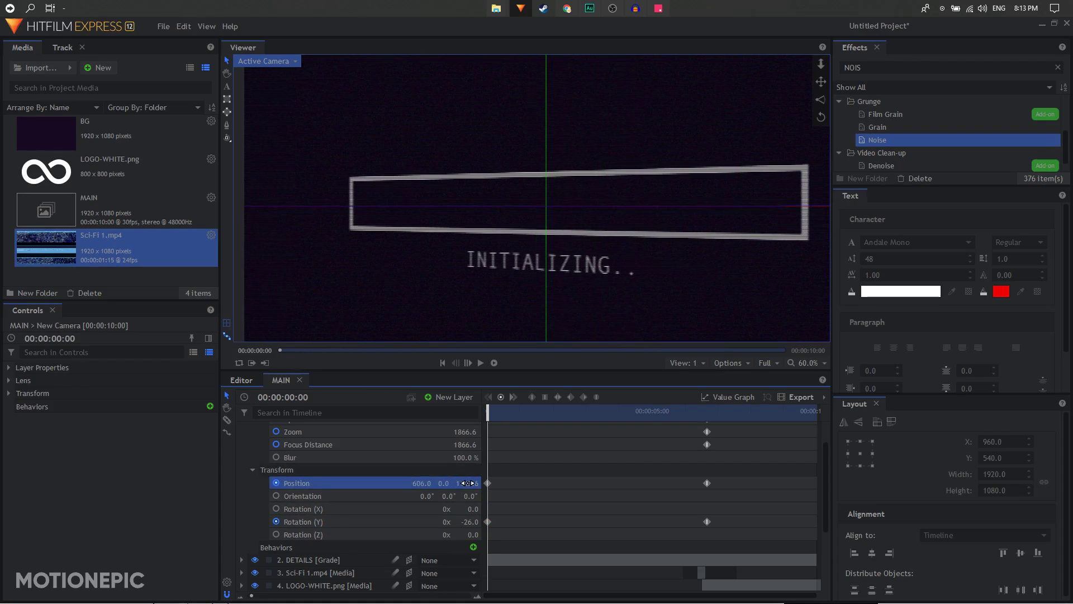
Set the camera's starting Zoom to 2398.6 and refine its starting position to X 579, Z 1066.6.
scroll(476, 461, "up", 2)
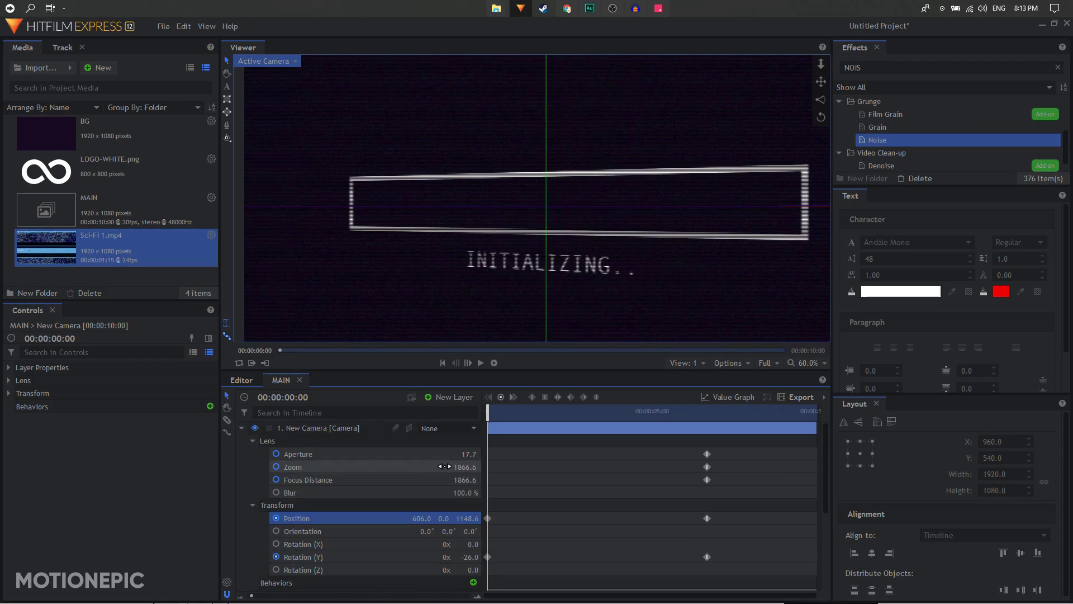
left_click_drag(465, 466, 500, 467)
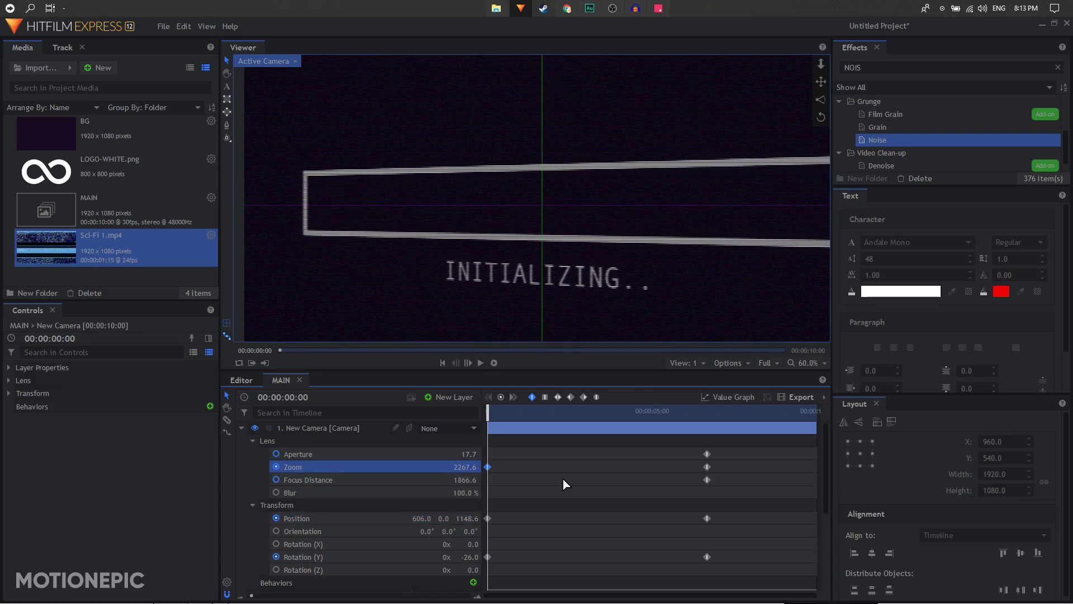
left_click_drag(422, 518, 364, 518)
left_click_drag(465, 467, 491, 466)
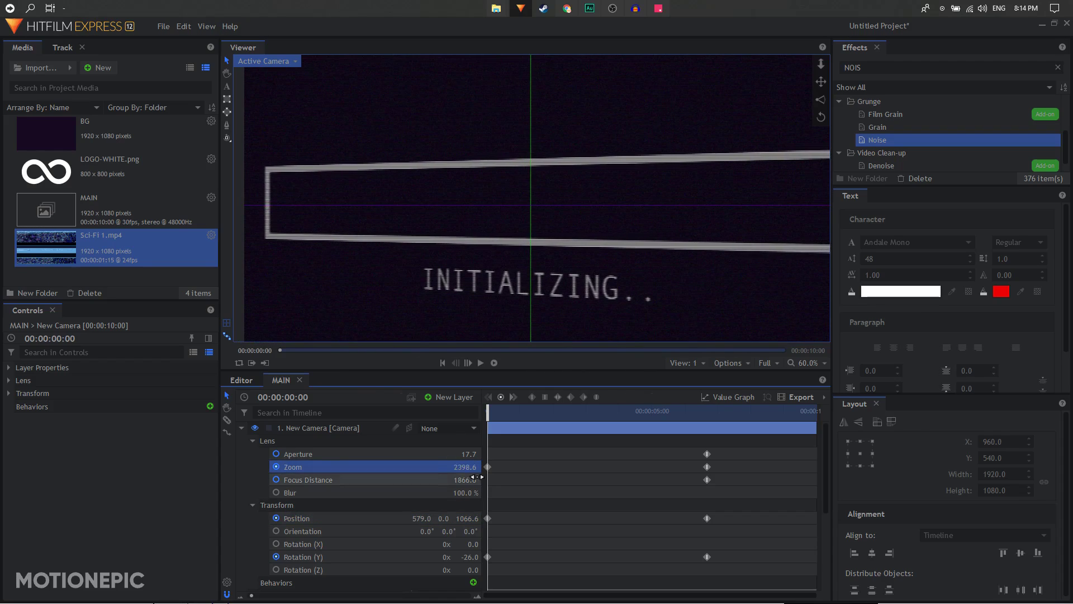
Scrub and play the timeline from the start to examine the camera move over the loading bar.
left_click_drag(493, 414, 679, 419)
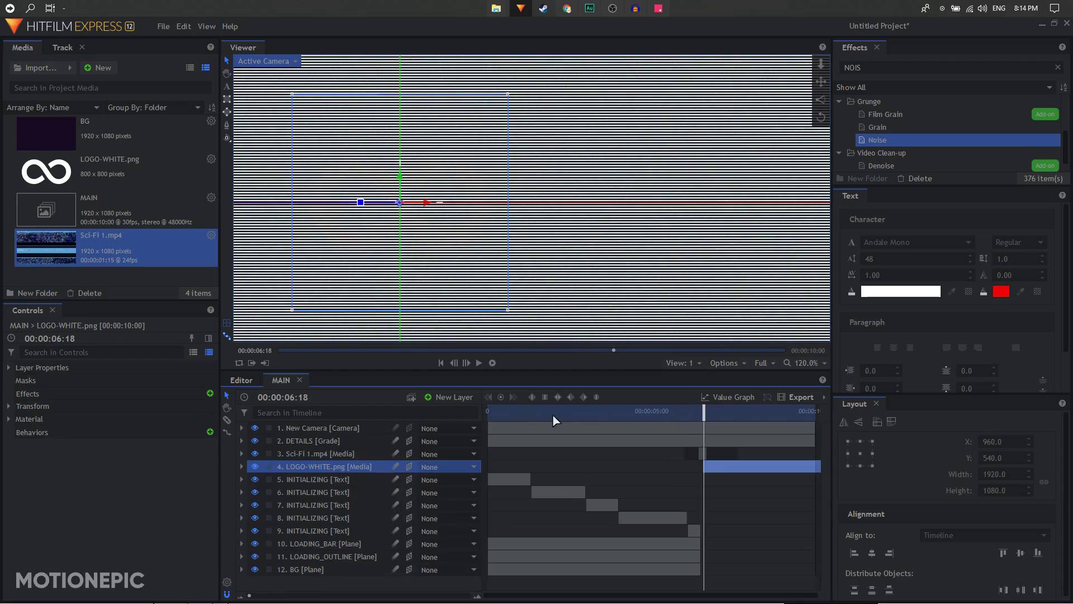
left_click_drag(553, 414, 487, 415)
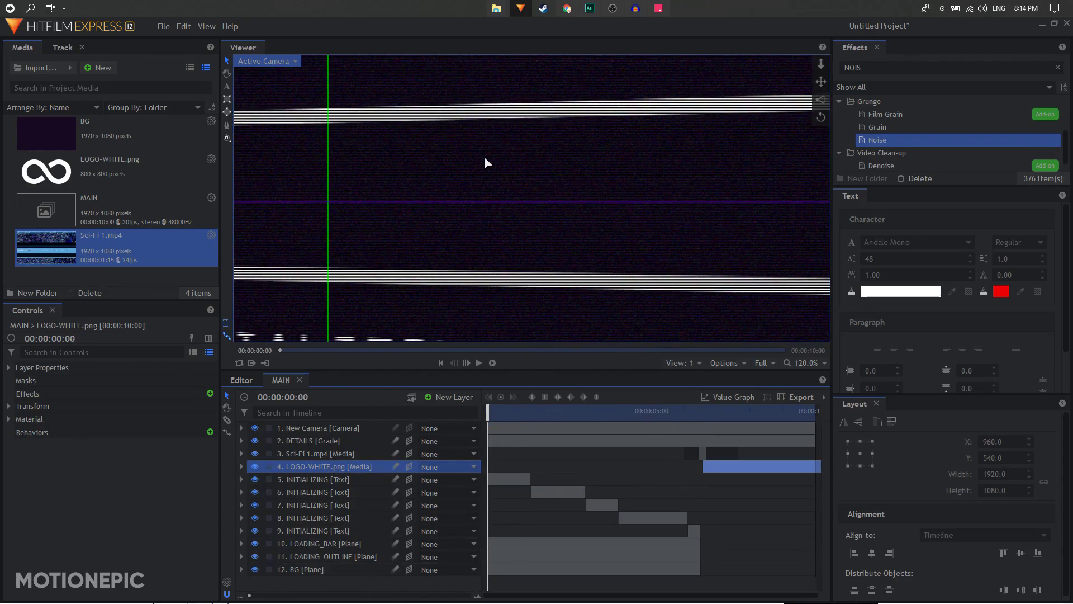
scroll(486, 162, "down", 5)
left_click_drag(546, 193, 553, 193)
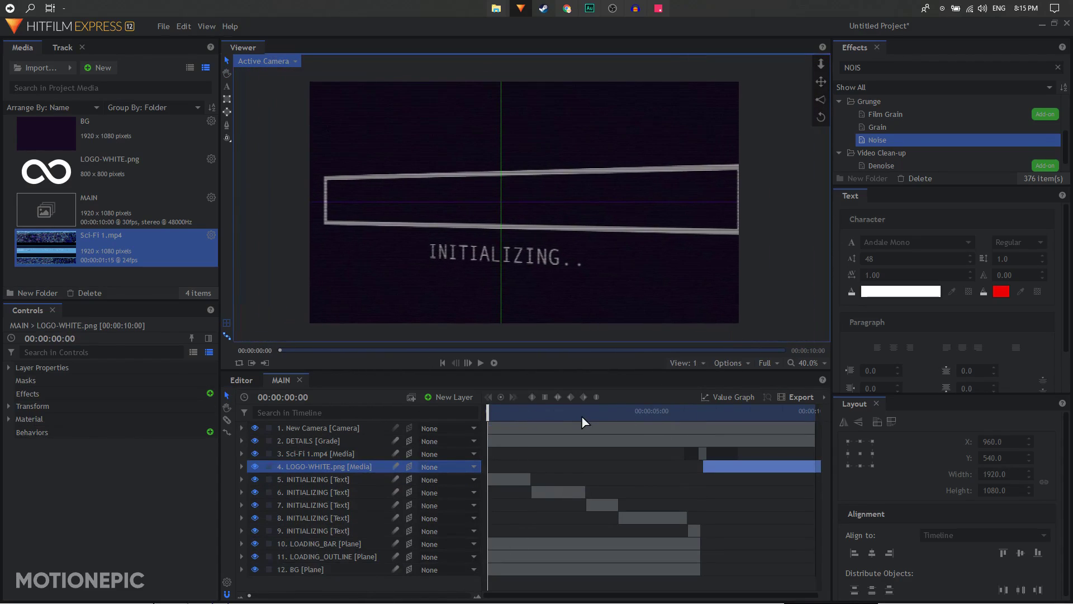
key("space")
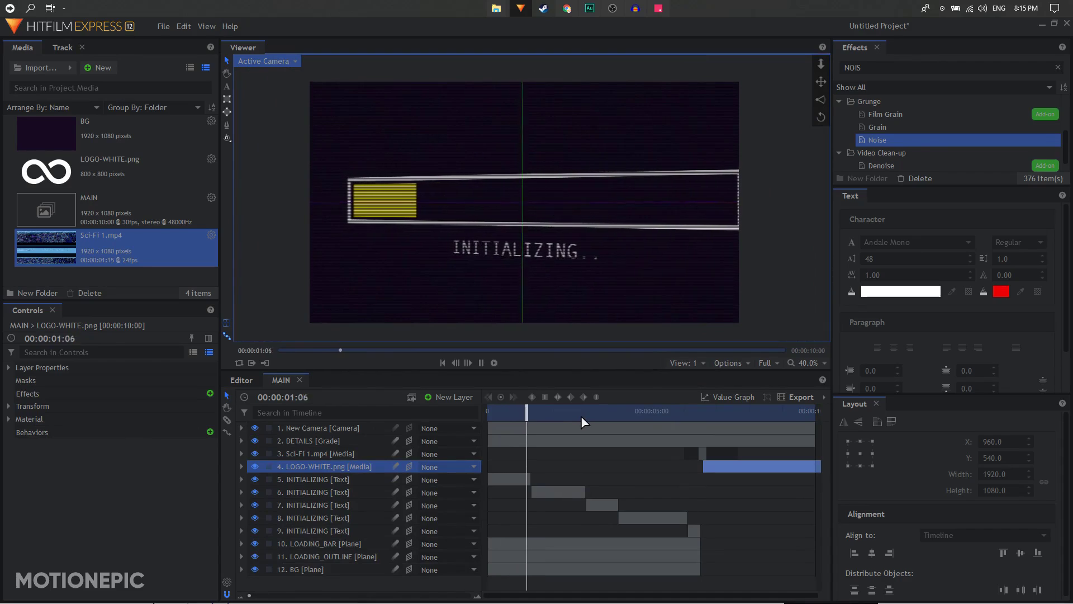
left_click_drag(559, 415, 341, 421)
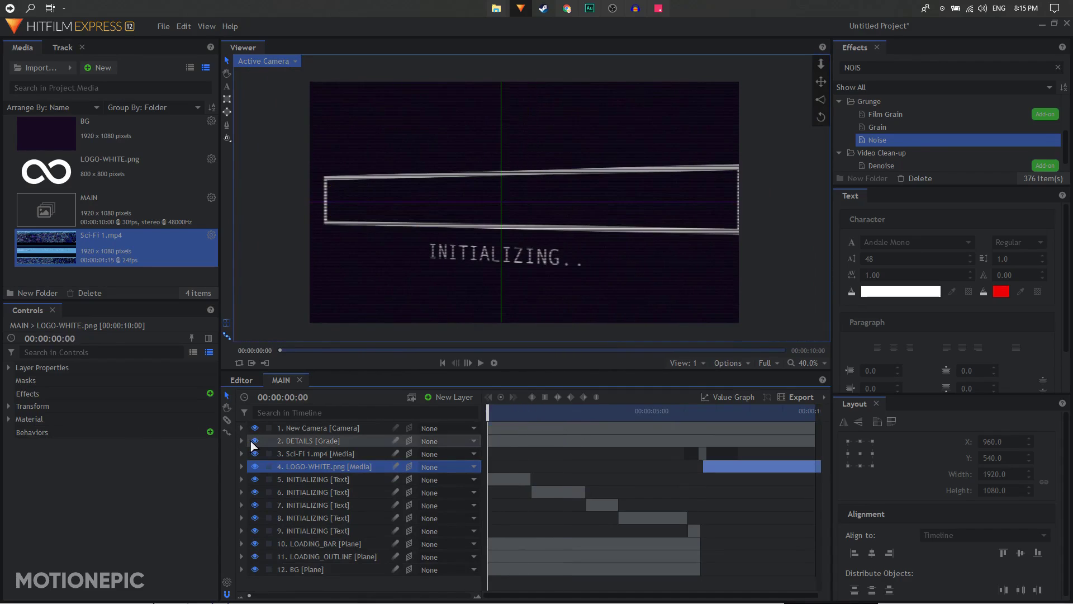
Refine the camera's starting position to Z 1109.6 and its starting Zoom to 2503.6, and preview the move.
left_click(241, 428)
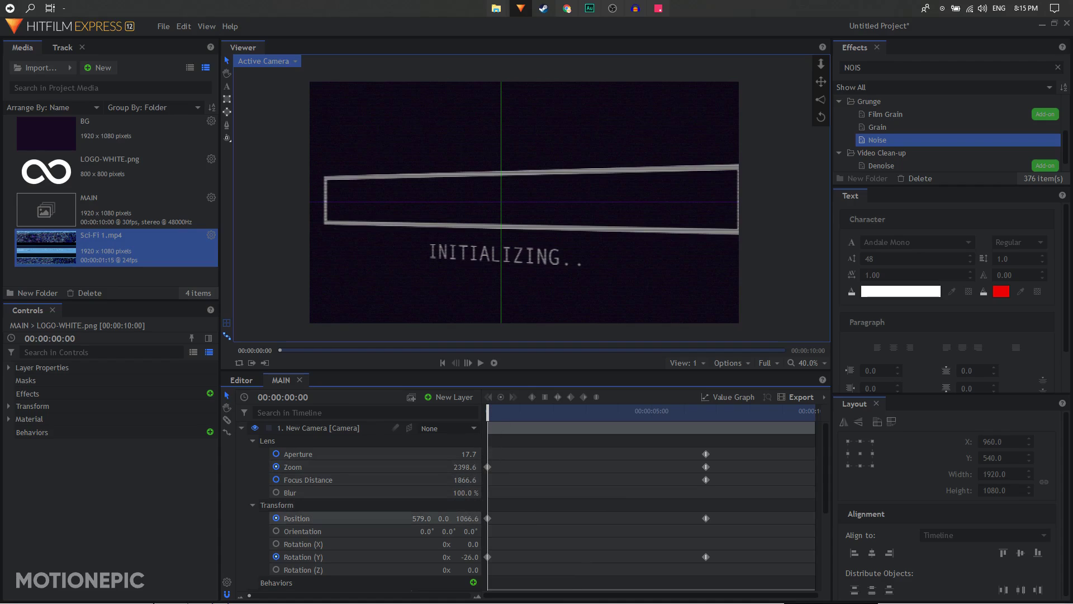
left_click(467, 519)
left_click(378, 521)
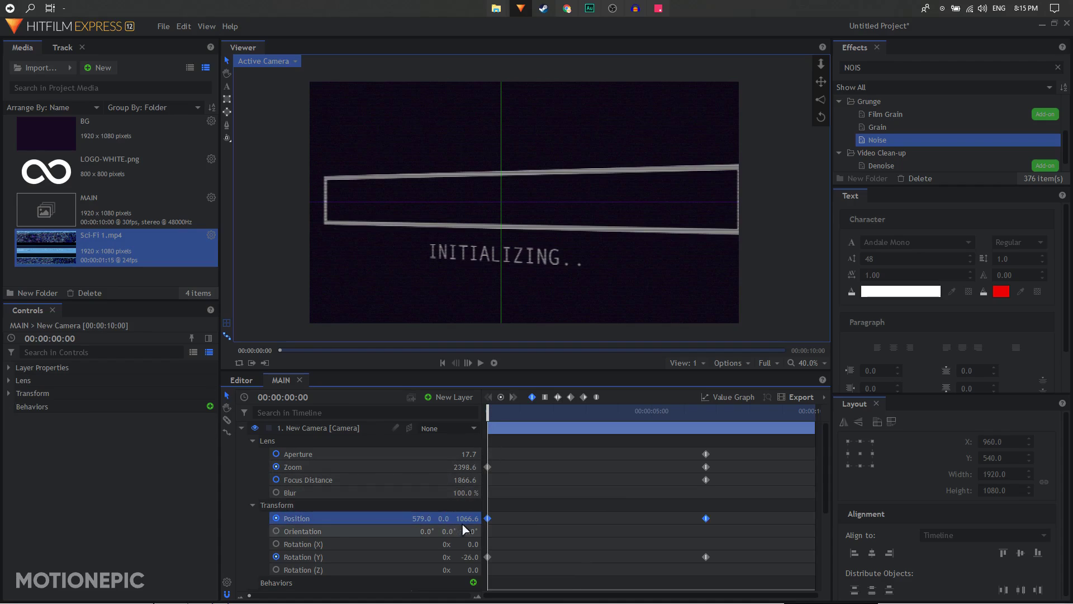
mouse_move(467, 519)
left_mouse_down()
mouse_move(480, 520)
mouse_move(415, 520)
mouse_move(506, 518)
mouse_move(478, 519)
left_mouse_up()
left_click_drag(464, 466, 519, 467)
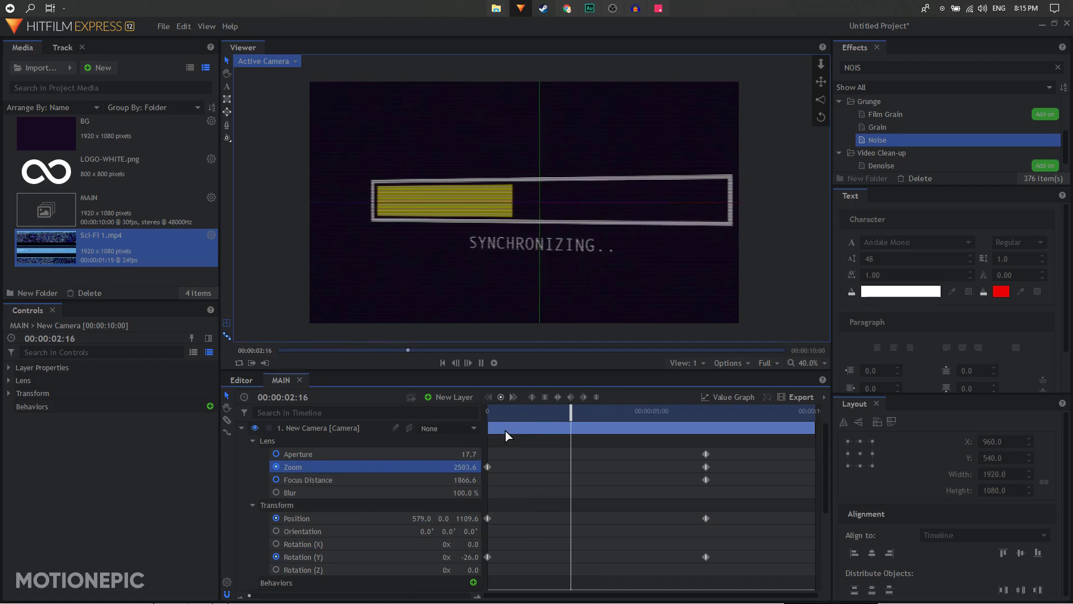
key("space")
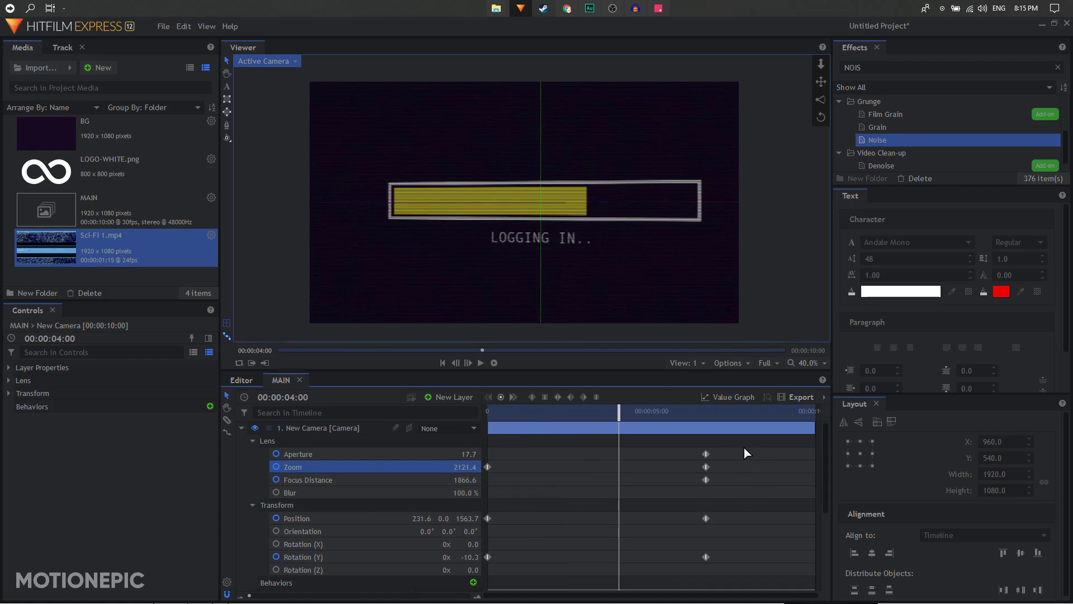
Change the camera's Zoom, Position and Rotation (Y) keyframes from linear to the round-marker eased interpolation.
left_click_drag(713, 457, 580, 473)
left_click_drag(479, 475, 481, 474)
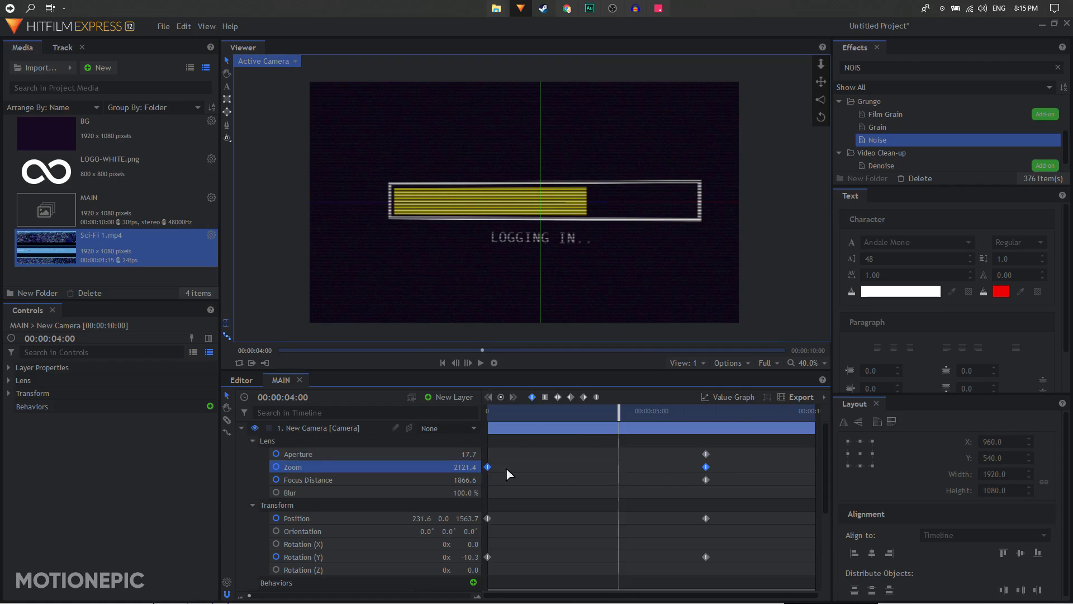
left_click_drag(723, 513, 484, 520)
left_click(597, 397)
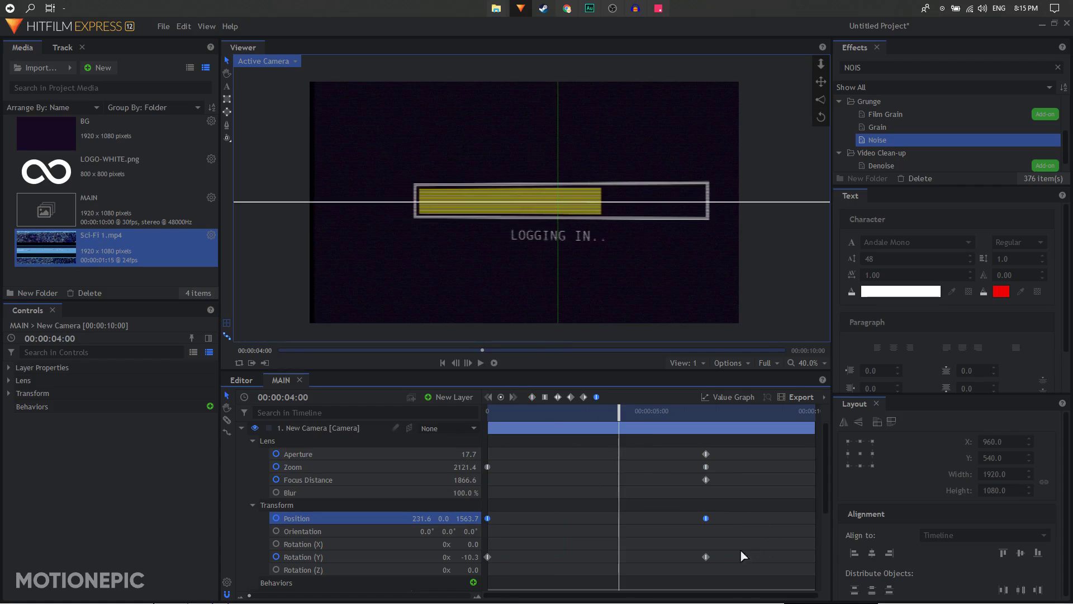
left_click_drag(731, 579, 480, 551)
left_click(596, 397)
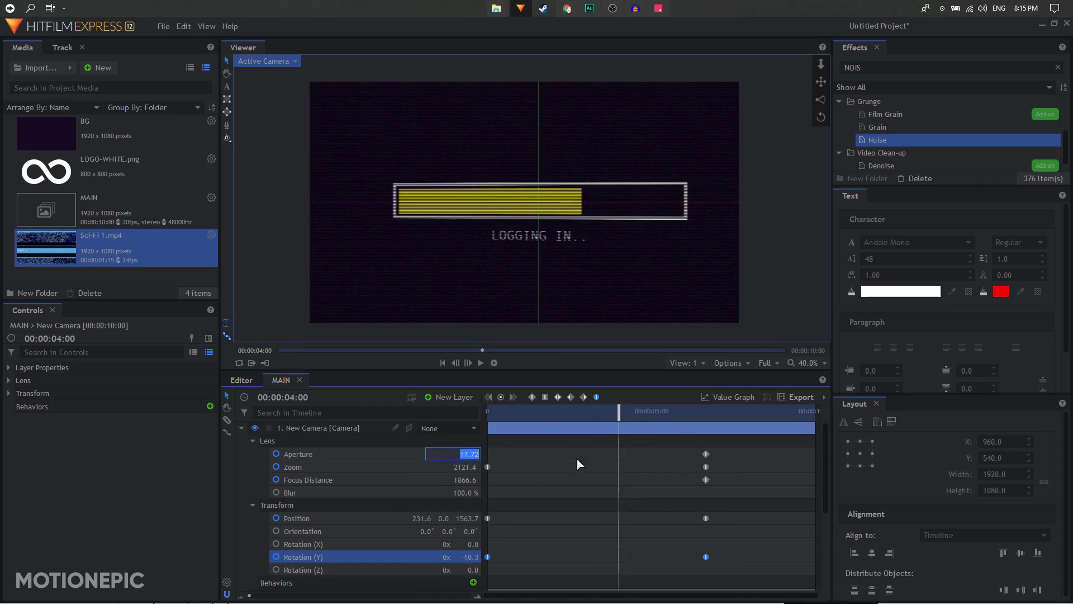
At 00:00:00:00, set the camera's Aperture to 1000 and enable its Depth of Field.
left_click_drag(624, 412, 488, 412)
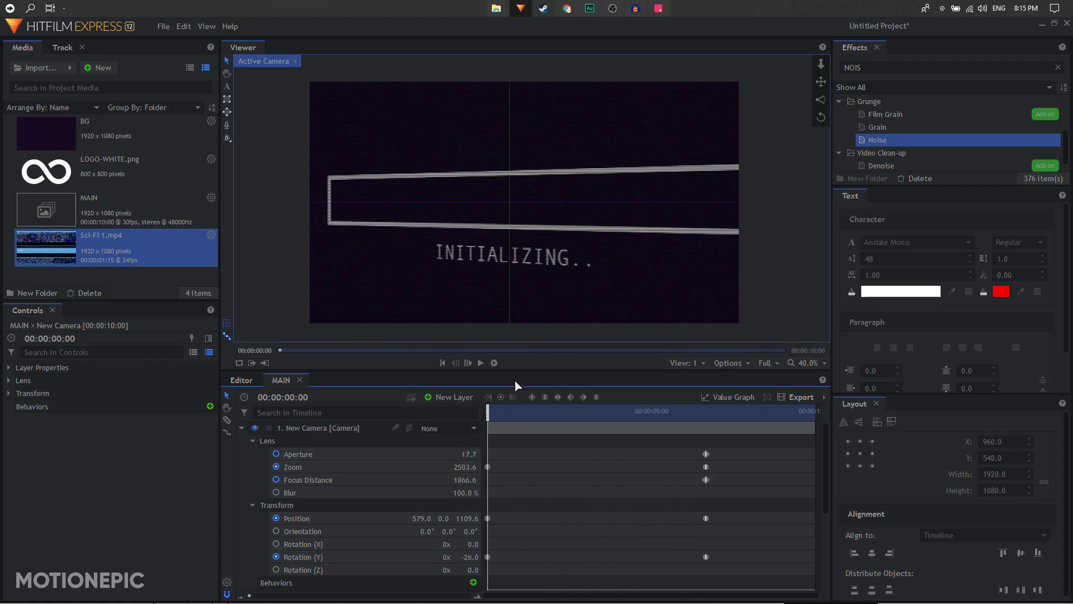
scroll(505, 258, "up", 2)
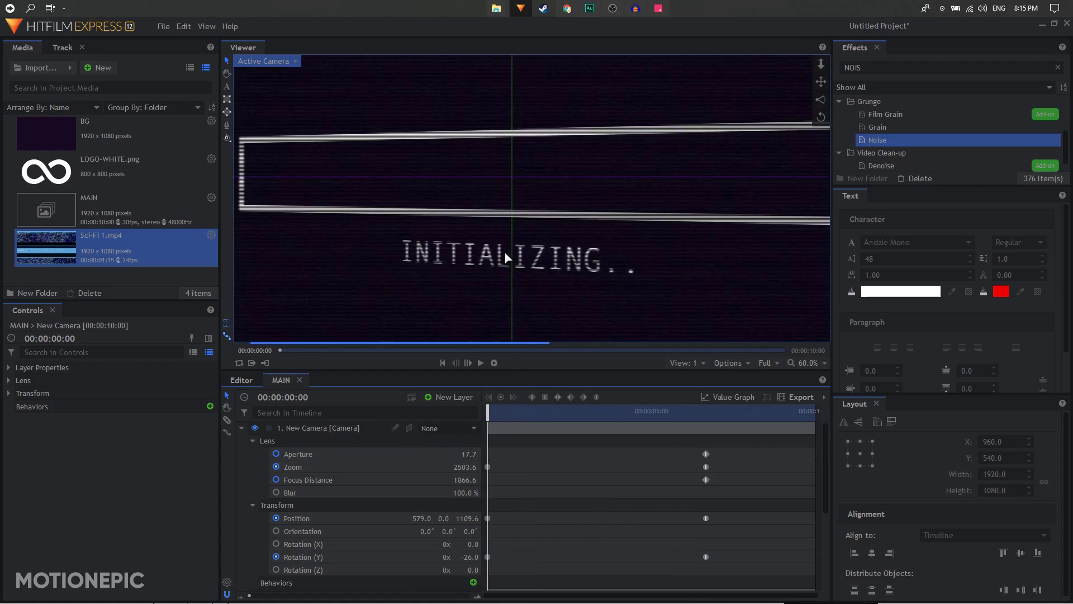
scroll(505, 258, "down", 1)
left_click_drag(468, 453, 498, 454)
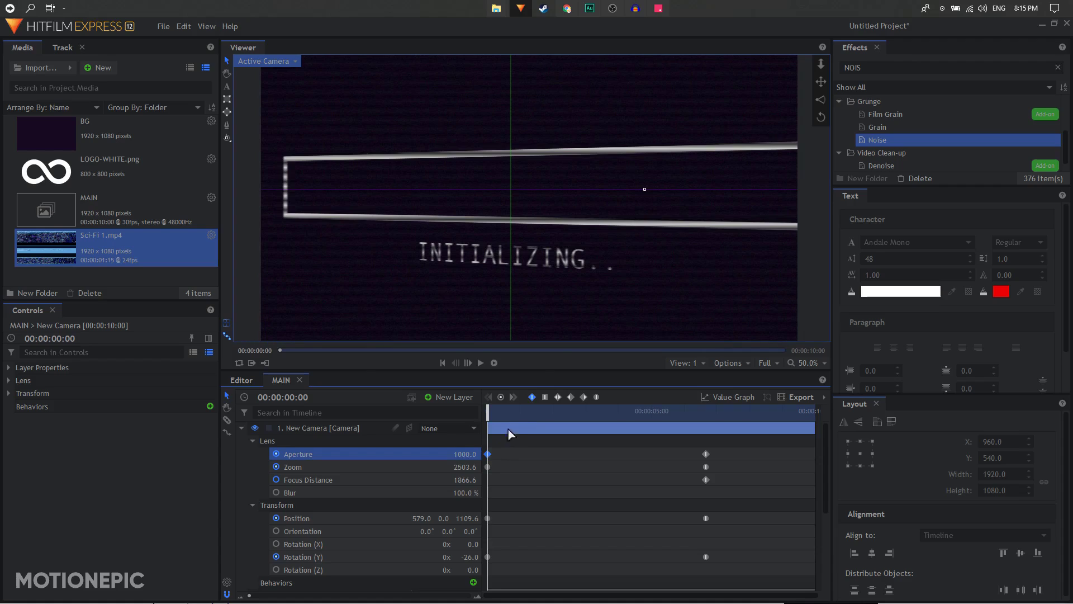
left_click(321, 427)
left_click(9, 367)
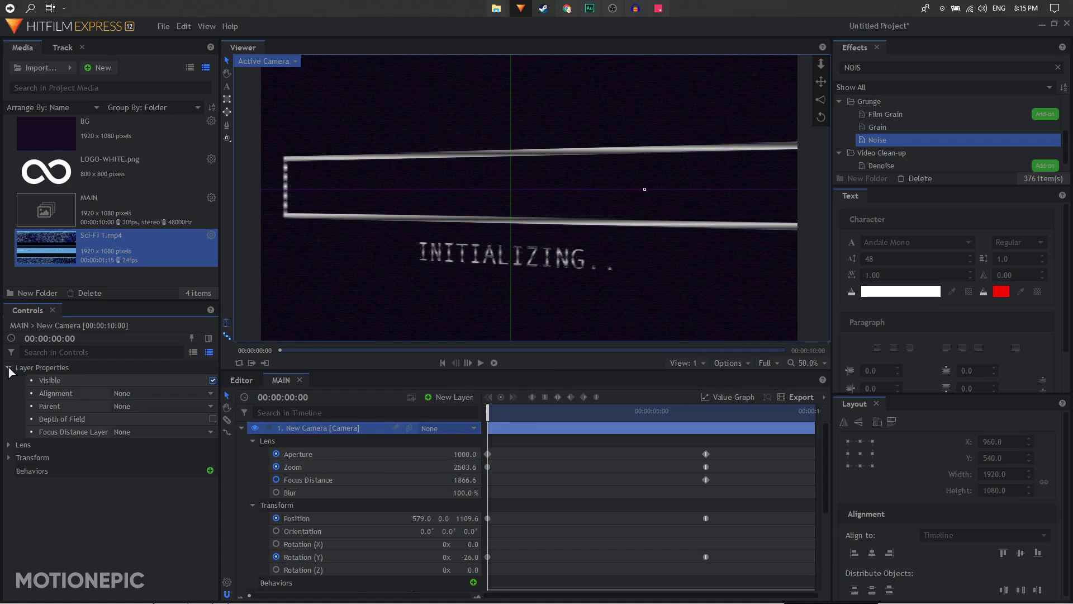
left_click(213, 419)
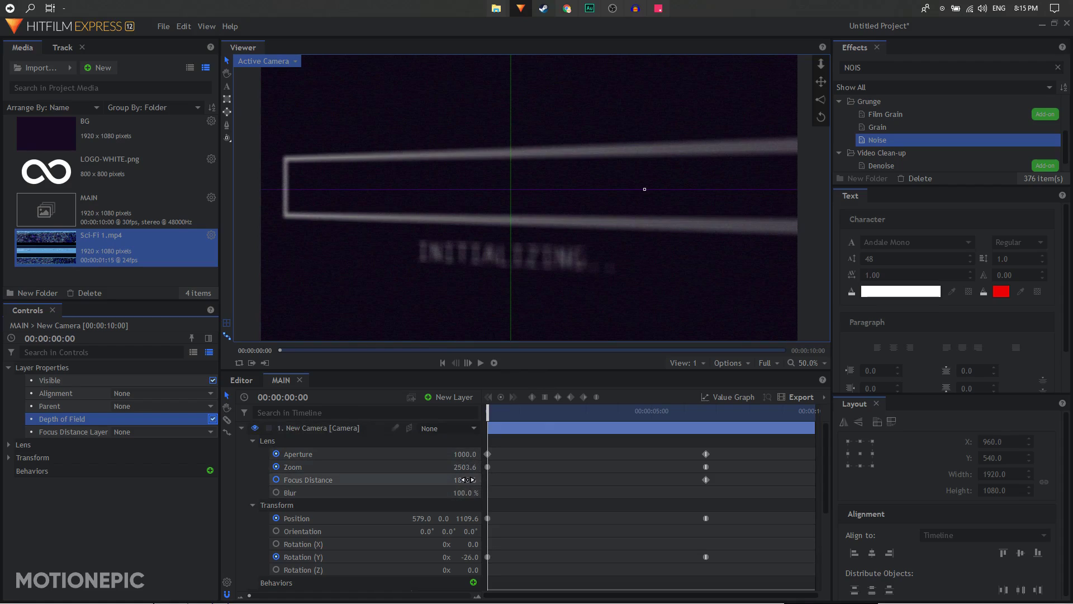
Set the camera's starting Focus Distance to 1299.6 so the left part of the loading bar and text is sharp.
left_click_drag(464, 479, 469, 479)
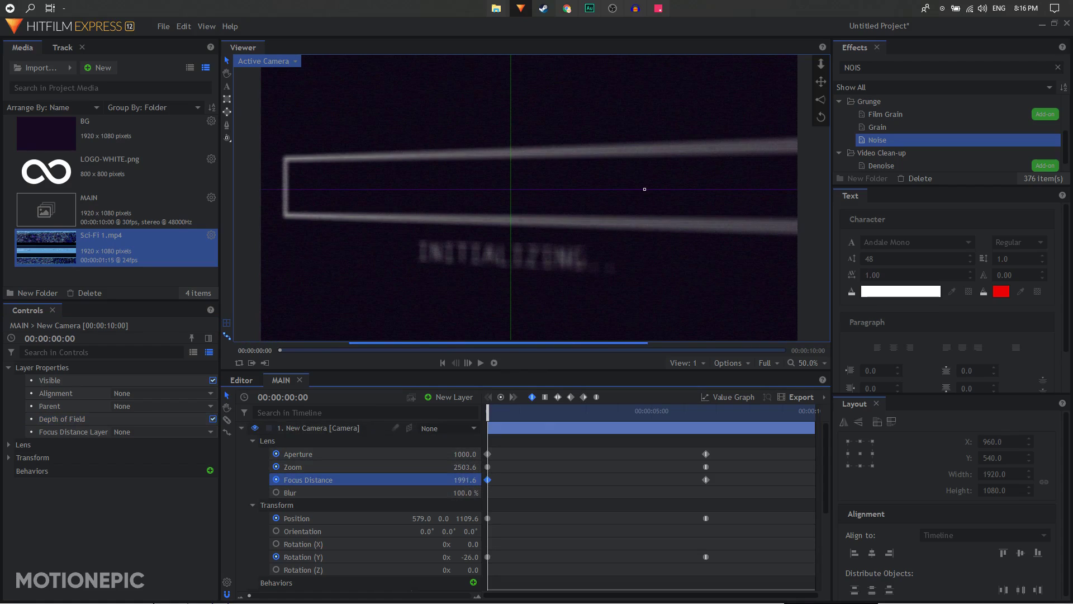
left_click_drag(406, 480, 169, 479)
scroll(503, 237, "up", 3)
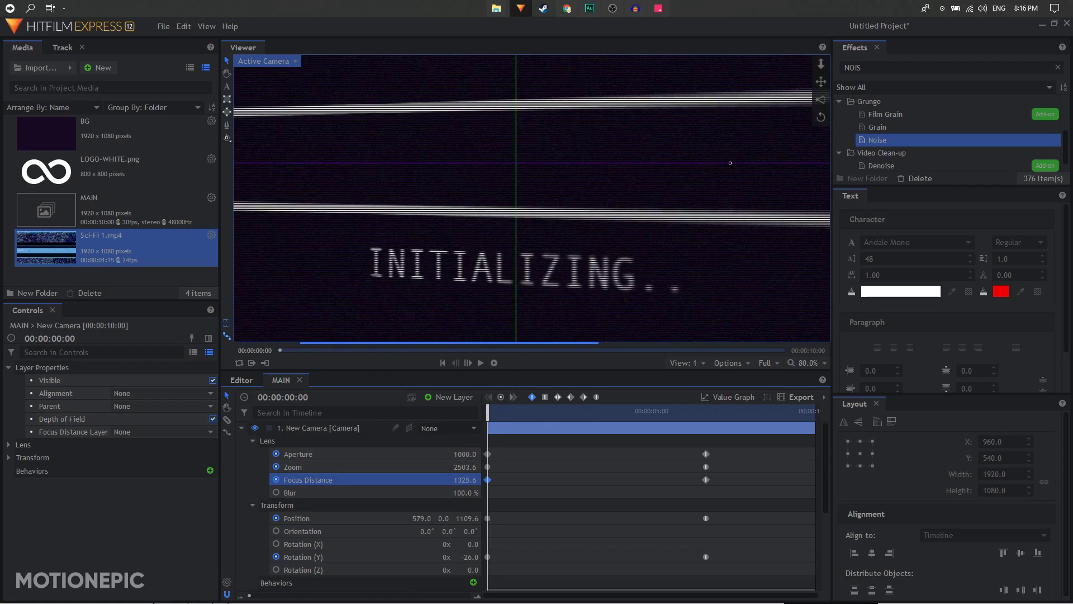
left_click_drag(362, 480, 440, 480)
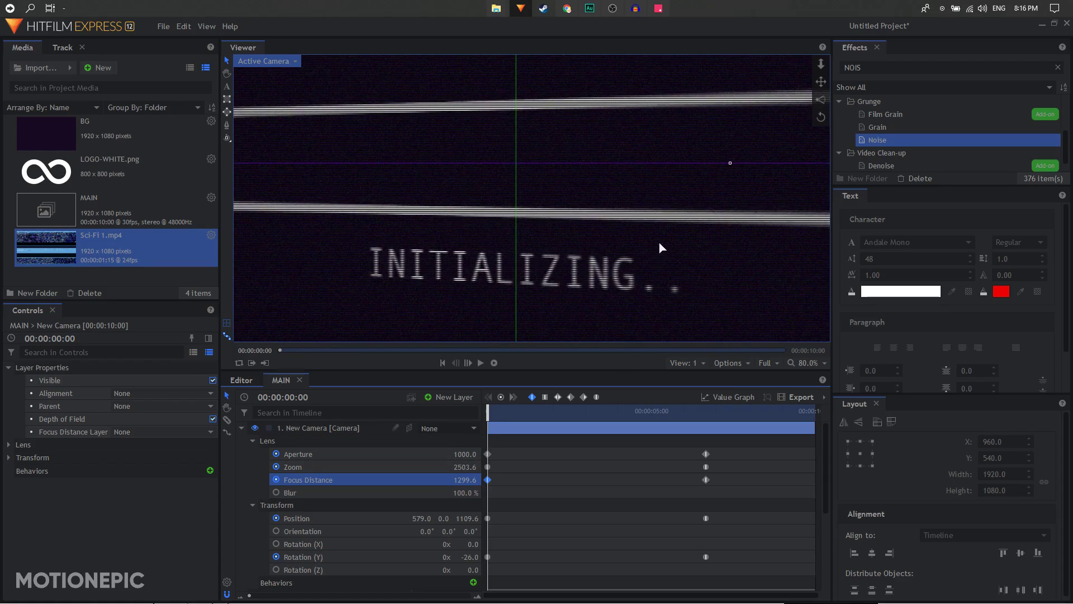
scroll(634, 248, "down", 2)
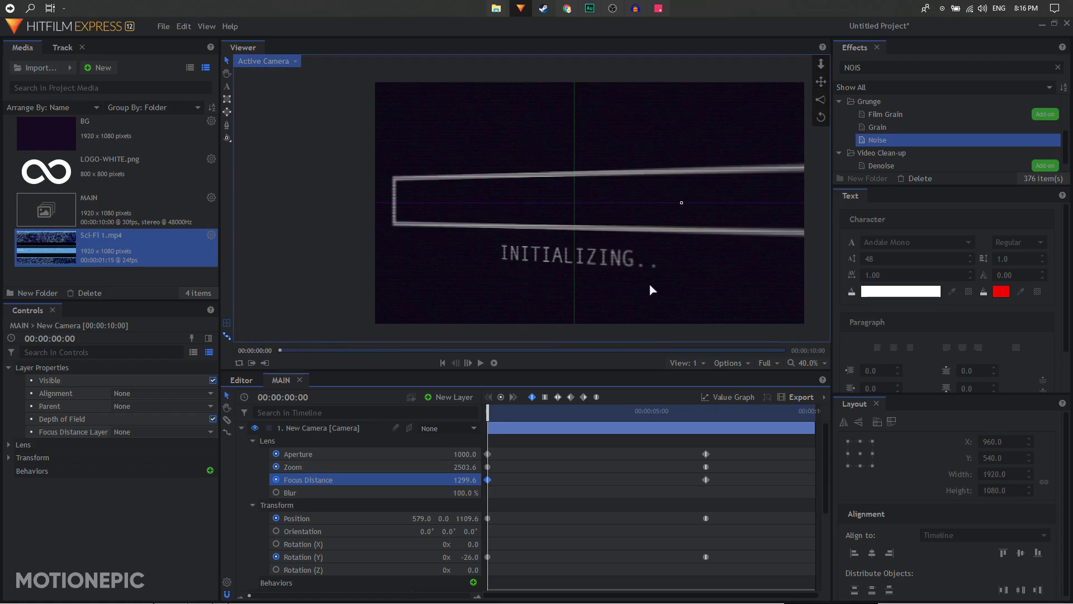
Apply the round-marker eased interpolation to the camera's Focus Distance and Aperture keyframes, and play the animation from the start.
left_click_drag(726, 478, 470, 492)
left_click_drag(718, 441, 714, 445)
left_click_drag(488, 451, 476, 454)
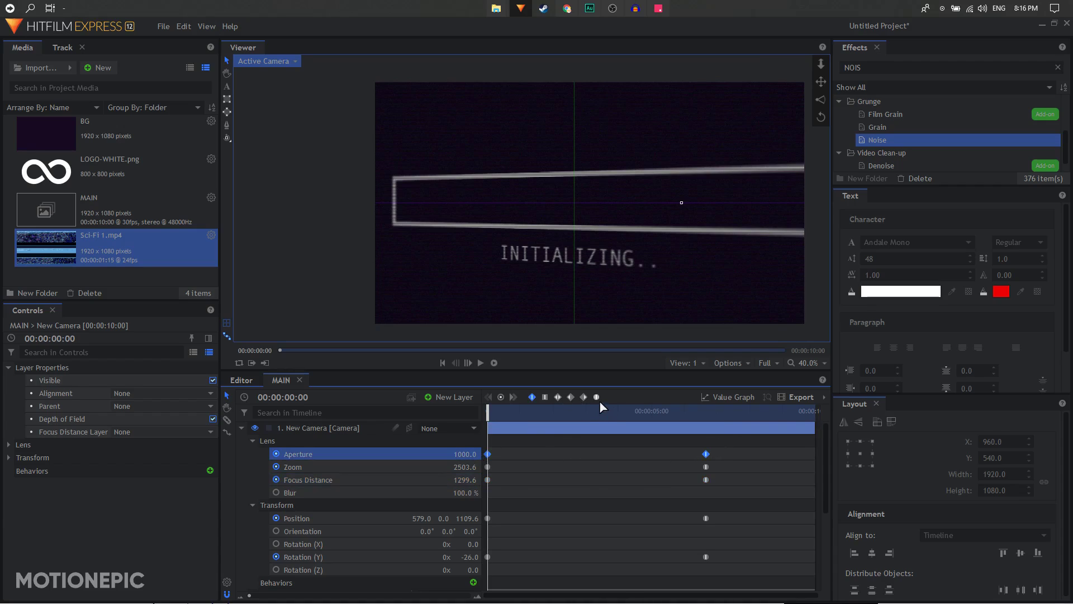
left_click(547, 491)
left_click(242, 428)
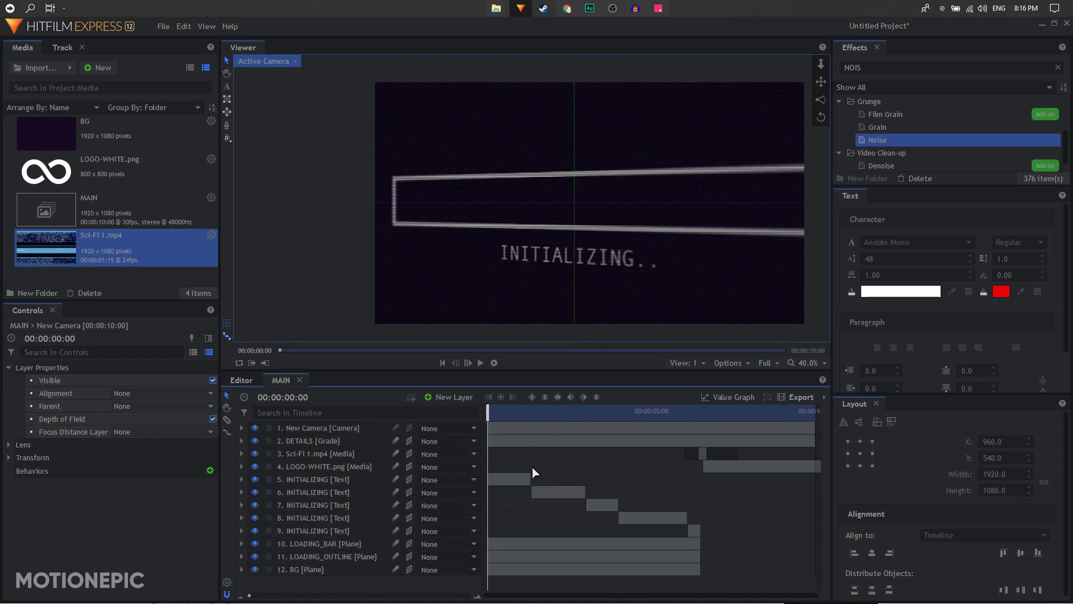
left_click(443, 363)
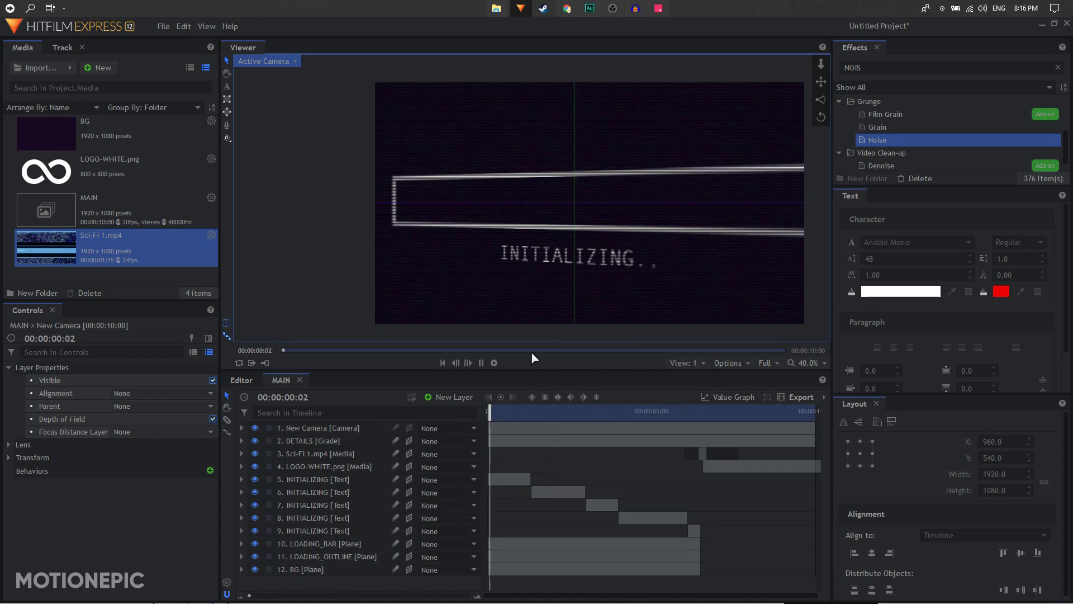